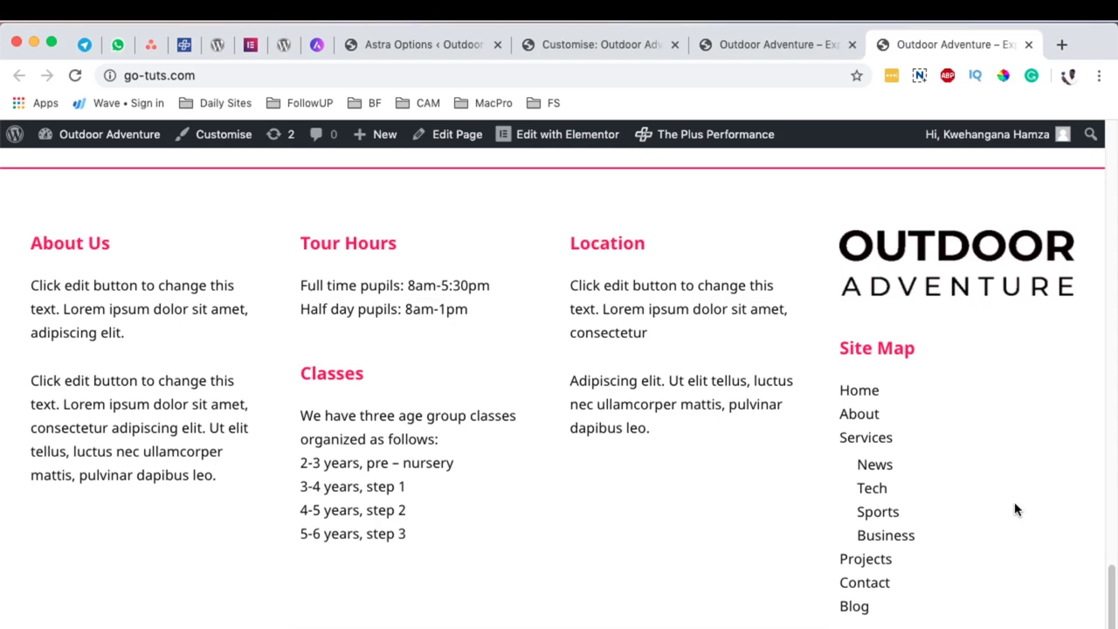
Step: Examine the footer widget columns and site map on the Outdoor Adventure homepage
{"action": "scroll", "coordinate": [1014, 502], "scroll_direction": "up", "scroll_amount": 1}
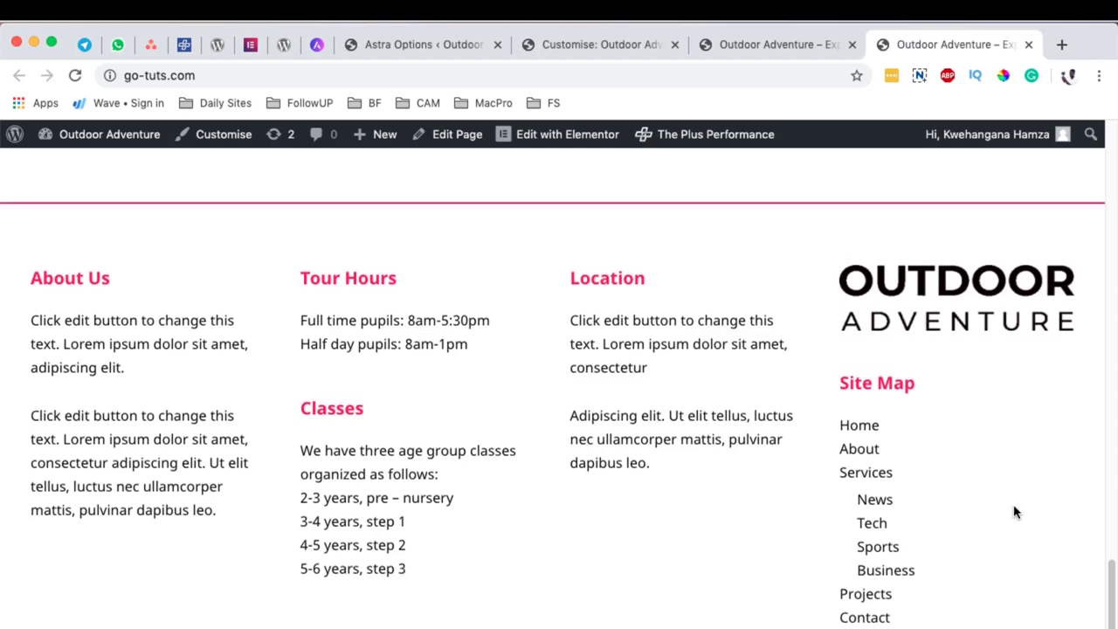
{"action": "scroll", "coordinate": [1012, 505], "scroll_direction": "down", "scroll_amount": 3}
{"action": "scroll", "coordinate": [1012, 505], "scroll_direction": "up", "scroll_amount": 3}
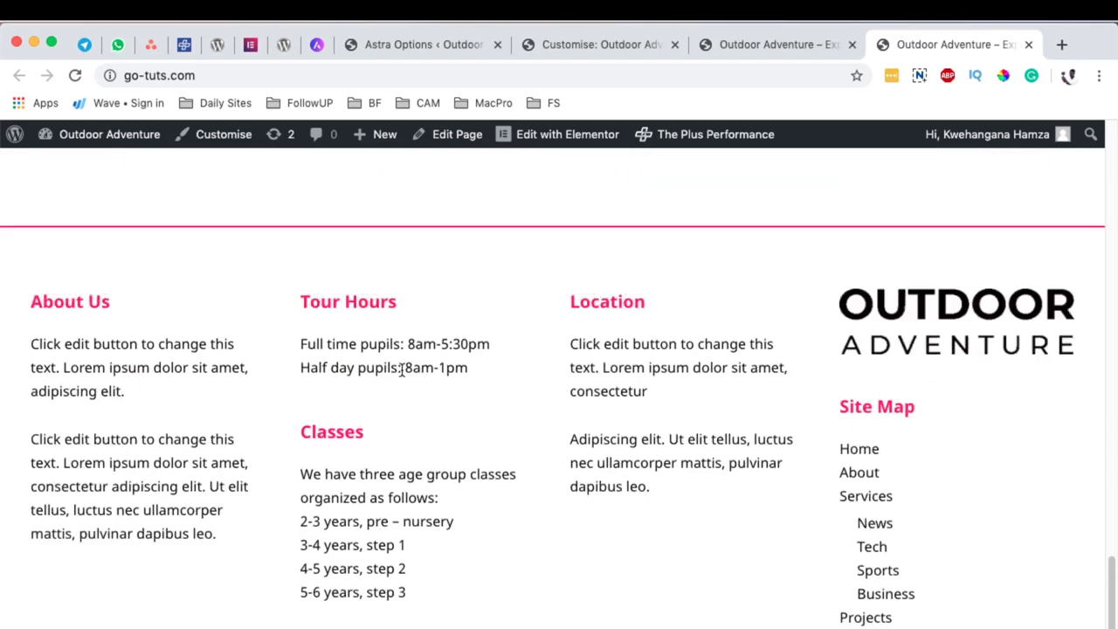
{"action": "scroll", "coordinate": [438, 428], "scroll_direction": "down", "scroll_amount": 1}
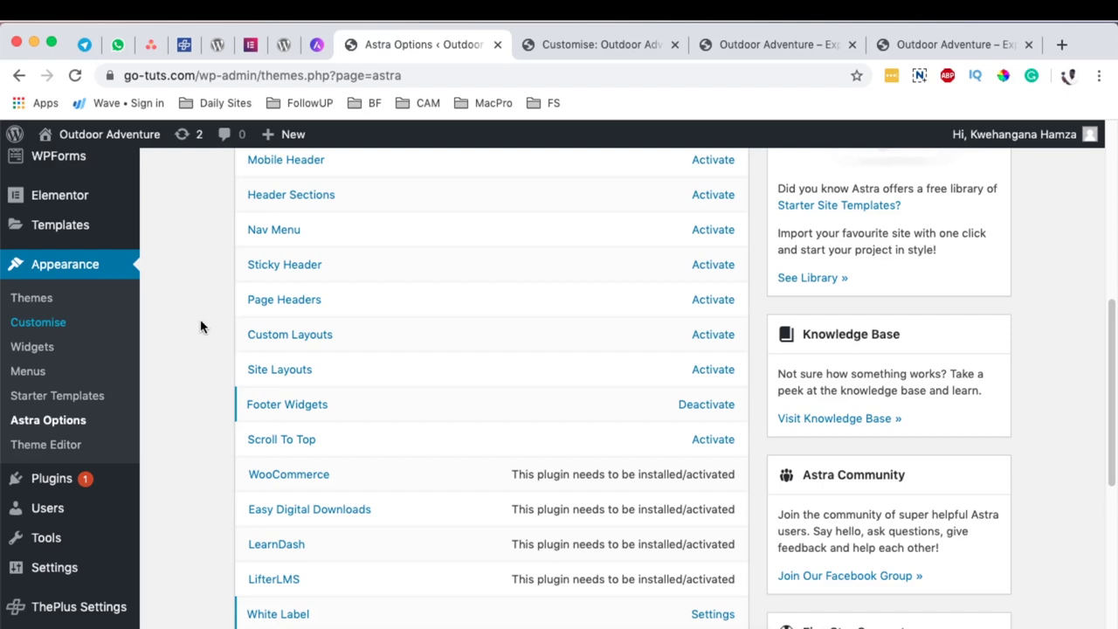
Step: Deactivate the Footer Widgets module in the Astra Options page's Astra Pro modules list and activate it again
{"action": "scroll", "coordinate": [201, 324], "scroll_direction": "up", "scroll_amount": 1}
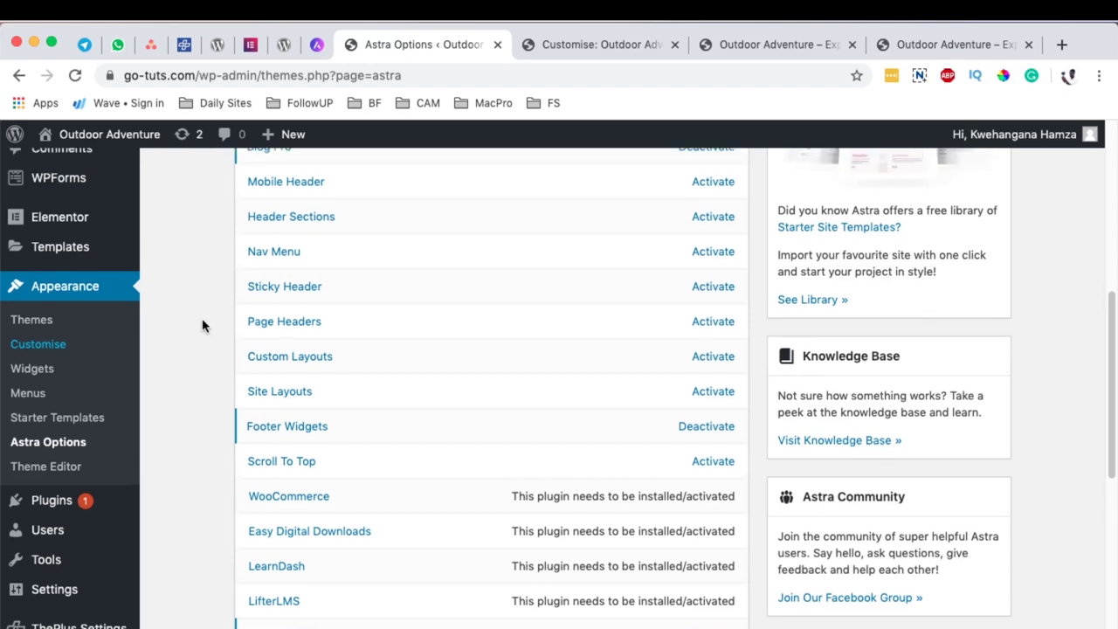
{"action": "scroll", "coordinate": [204, 323], "scroll_direction": "up", "scroll_amount": 1}
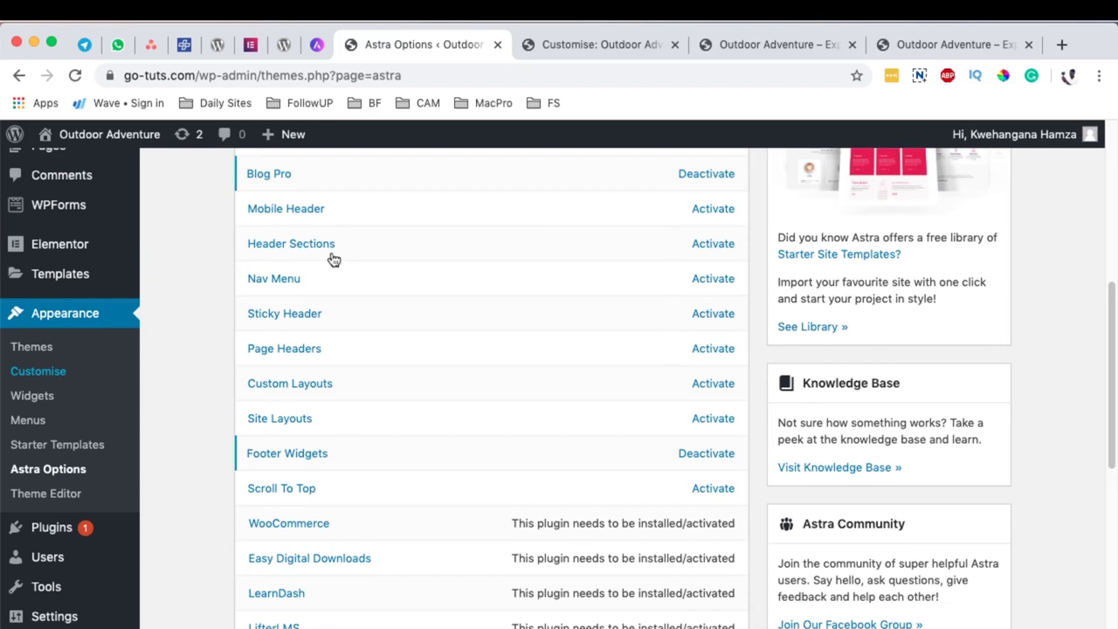
{"action": "scroll", "coordinate": [175, 346], "scroll_direction": "up", "scroll_amount": 6}
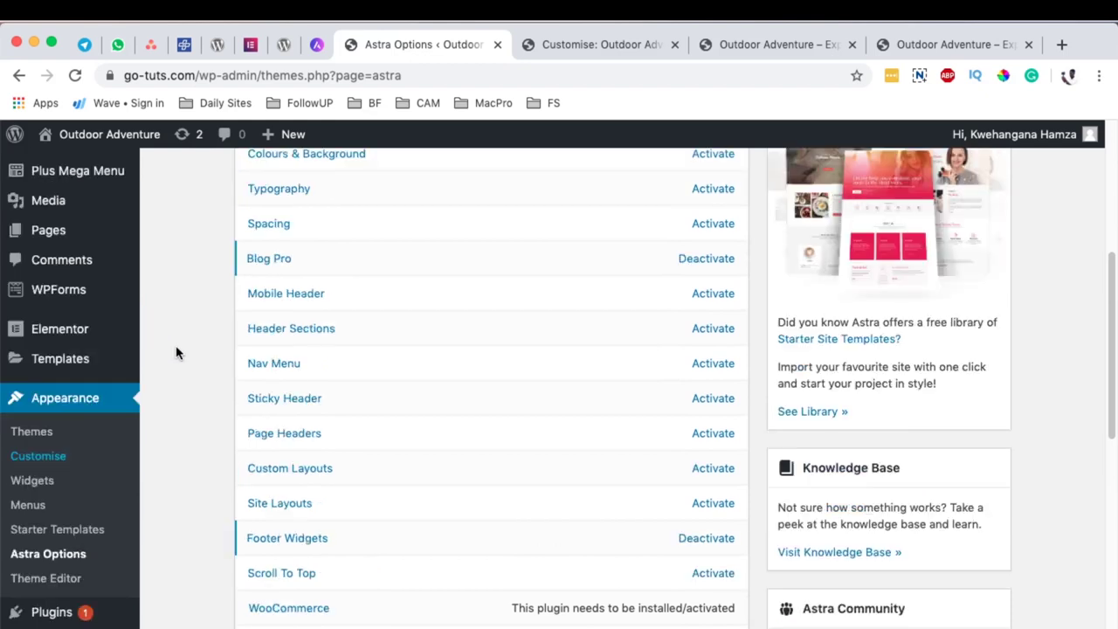
{"action": "scroll", "coordinate": [176, 345], "scroll_direction": "up", "scroll_amount": 2}
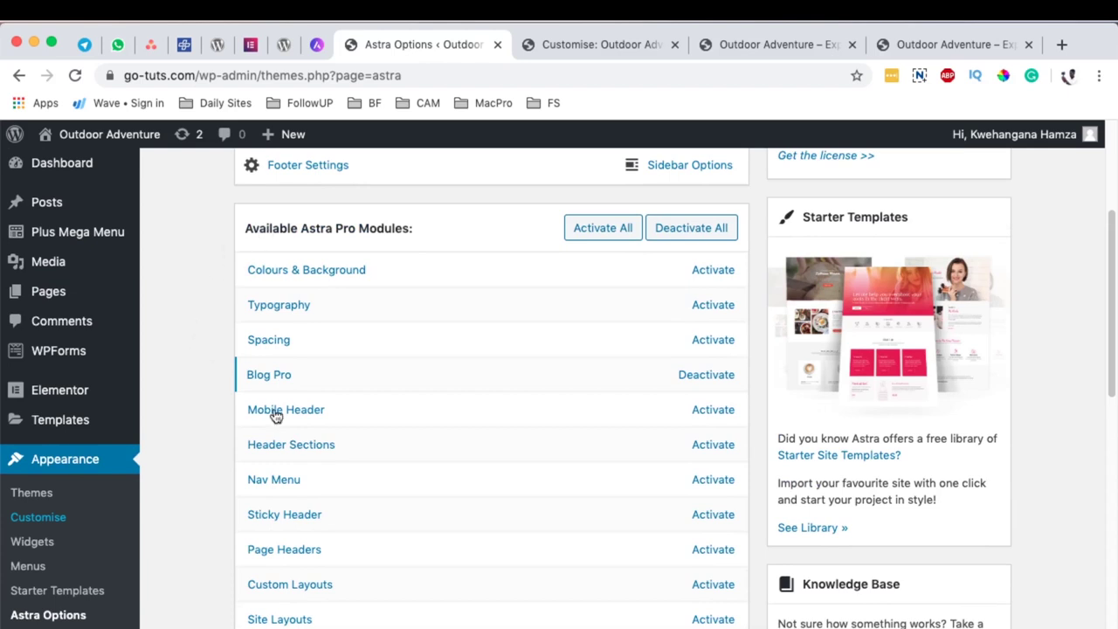
{"action": "scroll", "coordinate": [274, 418], "scroll_direction": "down", "scroll_amount": 2}
{"action": "scroll", "coordinate": [438, 486], "scroll_direction": "down", "scroll_amount": 2}
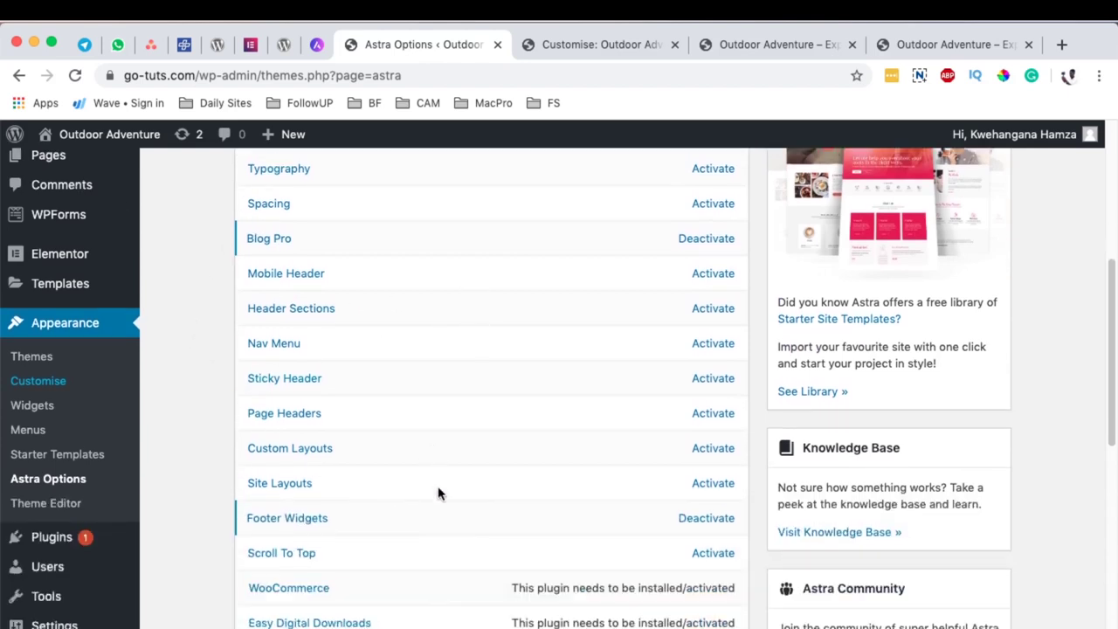
{"action": "scroll", "coordinate": [437, 482], "scroll_direction": "up", "scroll_amount": 3}
{"action": "scroll", "coordinate": [336, 424], "scroll_direction": "down", "scroll_amount": 3}
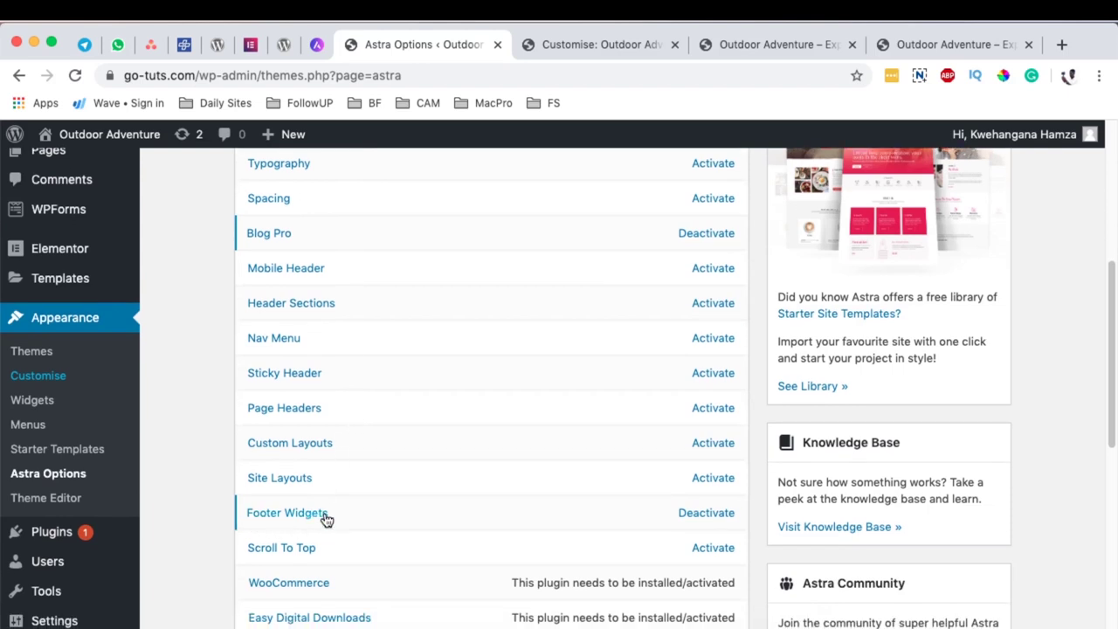
{"action": "left_click", "coordinate": [707, 513]}
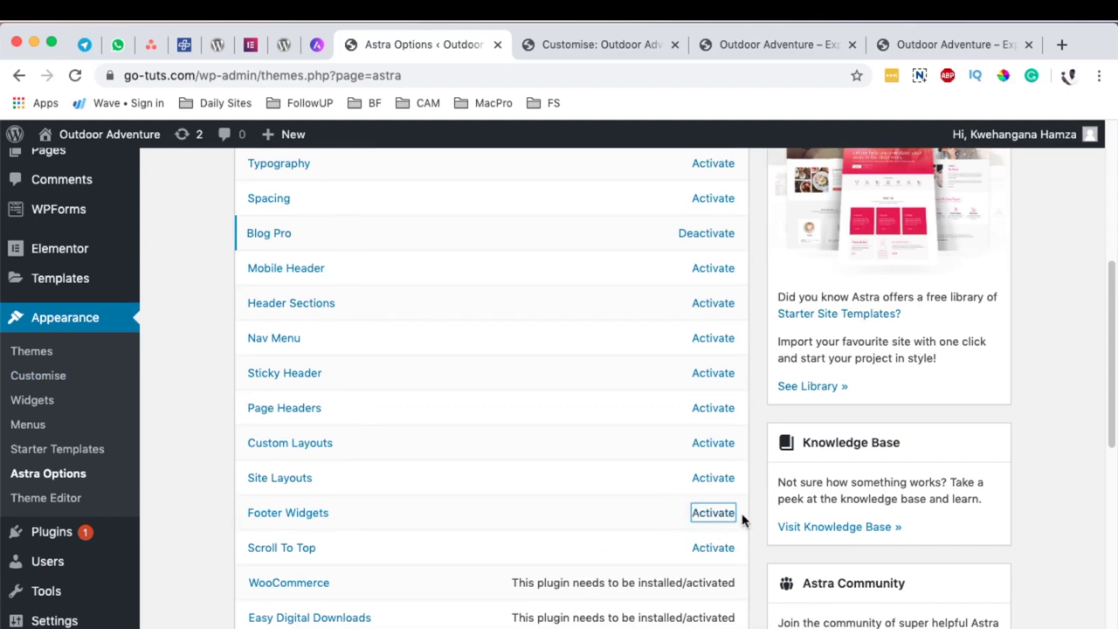
{"action": "left_click", "coordinate": [711, 517]}
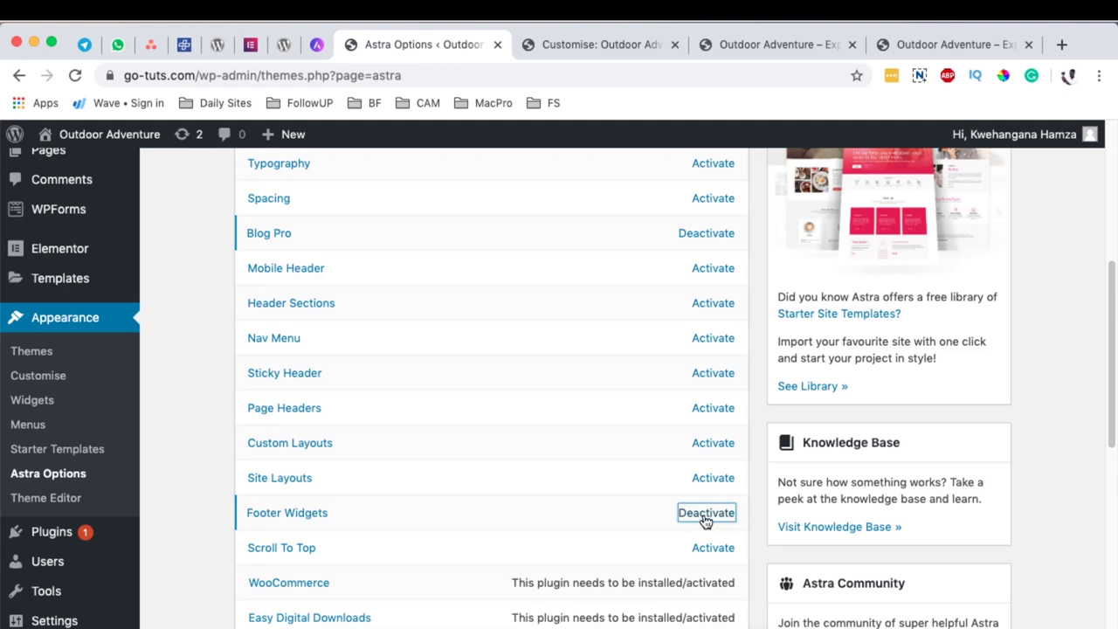
Step: Open the theme customiser in a new browser tab and go to the Footer Widgets settings
{"action": "left_click", "coordinate": [44, 380], "text": "super"}
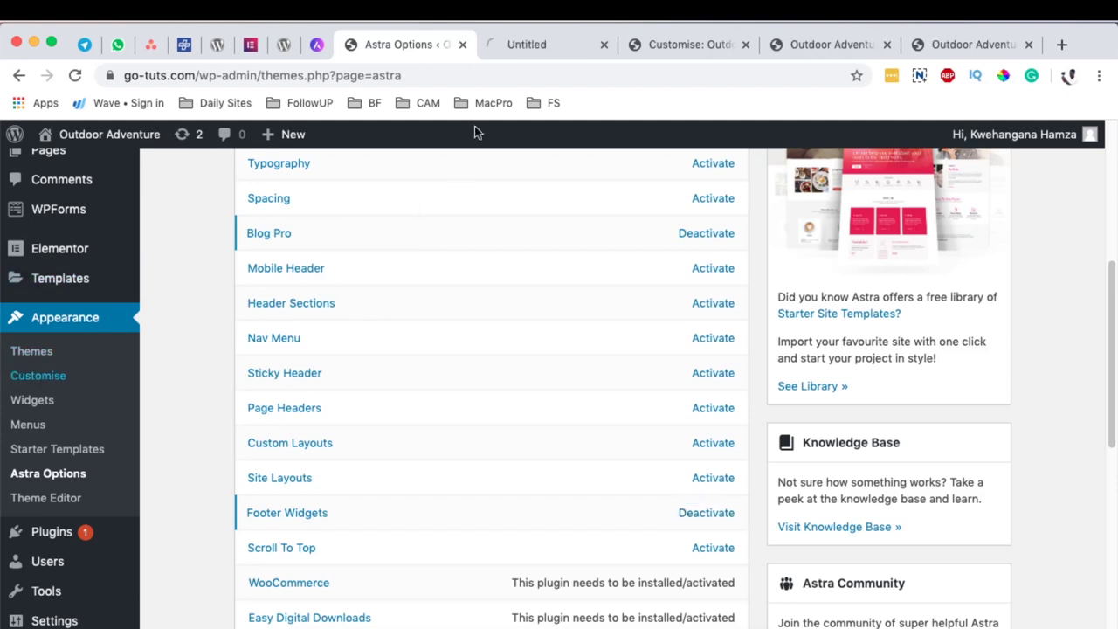
{"action": "left_click", "coordinate": [530, 43]}
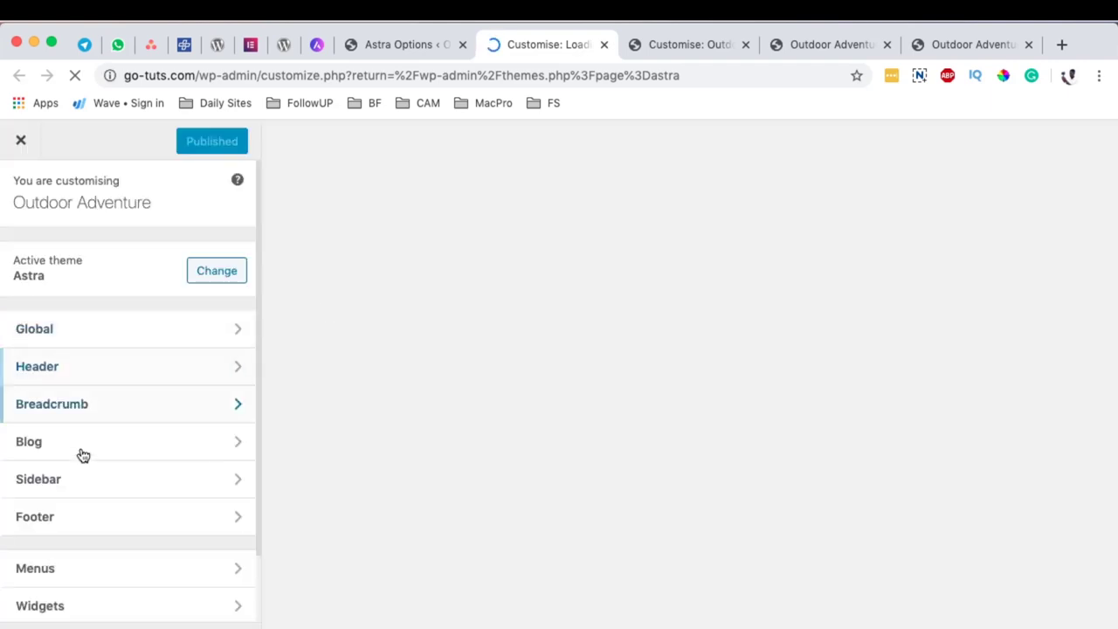
{"action": "left_click", "coordinate": [57, 505]}
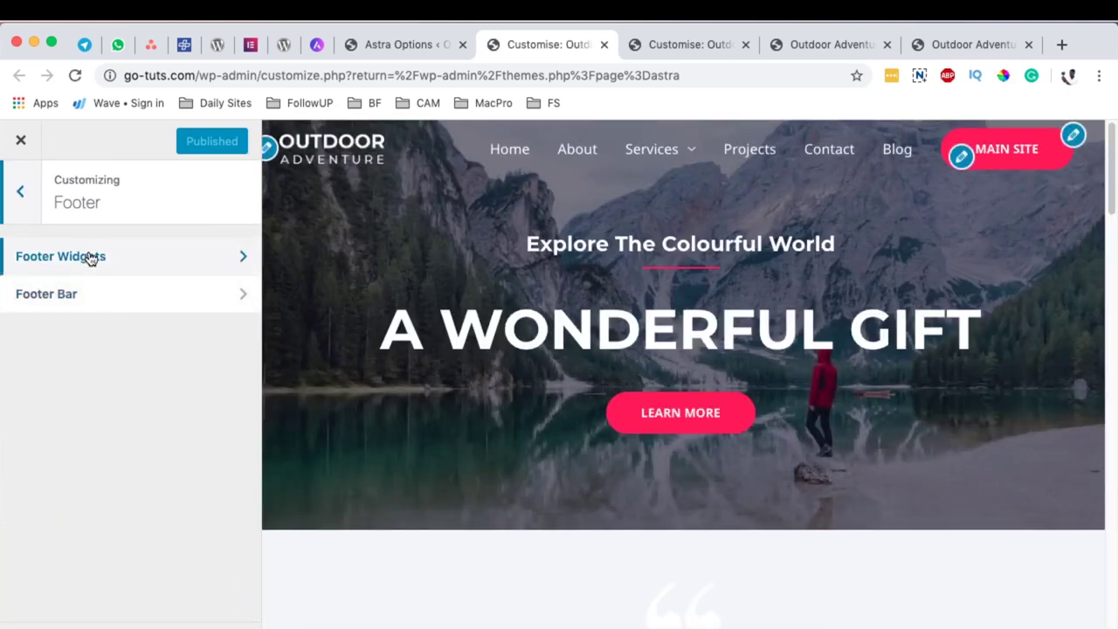
{"action": "left_click", "coordinate": [88, 258]}
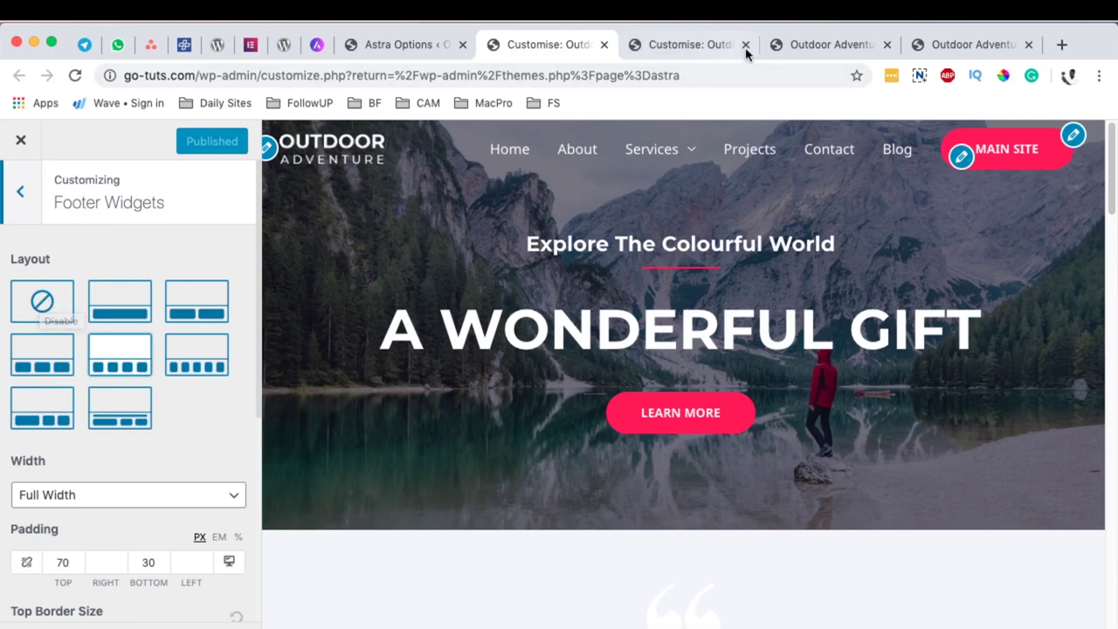
Step: Check the homepage's plain footer in the other tab, and review the Footer Widgets width, padding, border, colour and typography options
{"action": "left_click", "coordinate": [791, 45]}
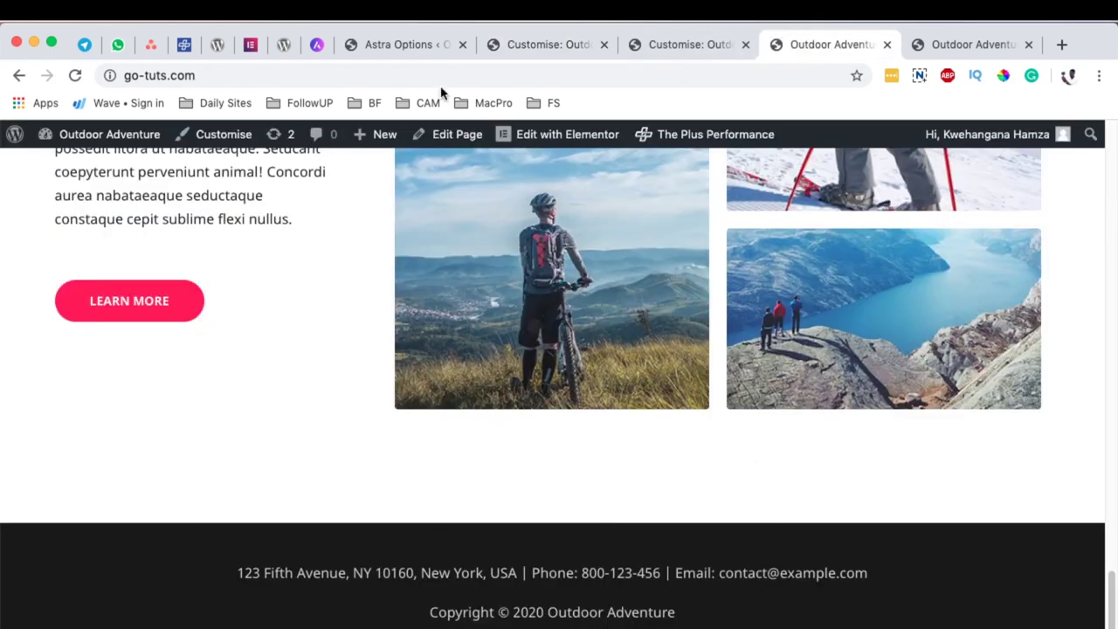
{"action": "left_click", "coordinate": [531, 45]}
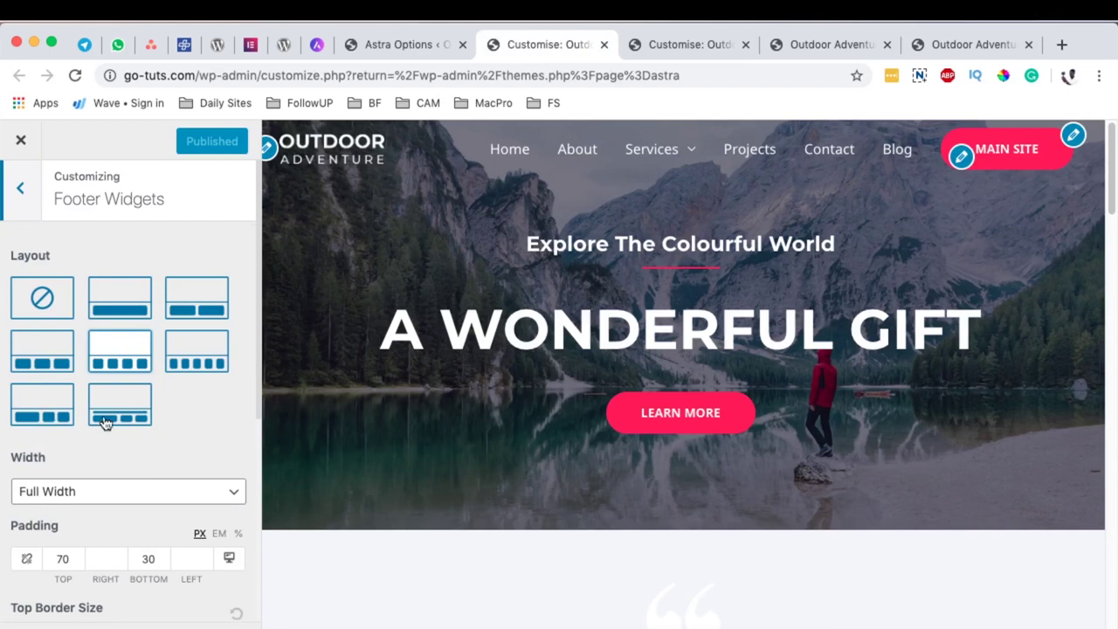
{"action": "scroll", "coordinate": [210, 388], "scroll_direction": "down", "scroll_amount": 2}
{"action": "scroll", "coordinate": [236, 358], "scroll_direction": "down", "scroll_amount": 1}
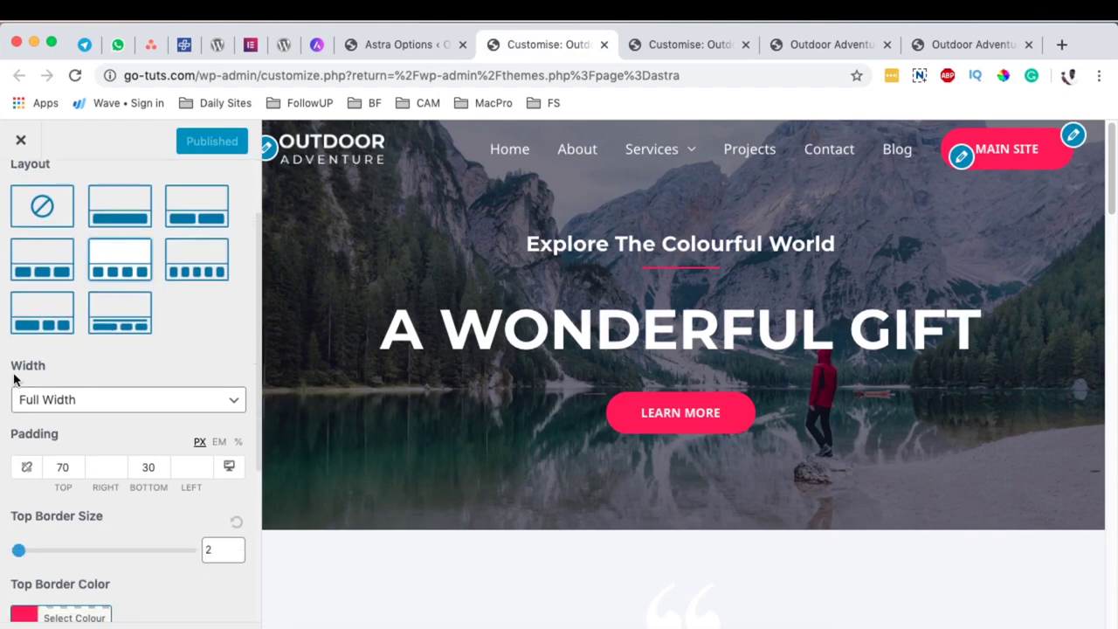
{"action": "left_click", "coordinate": [77, 400]}
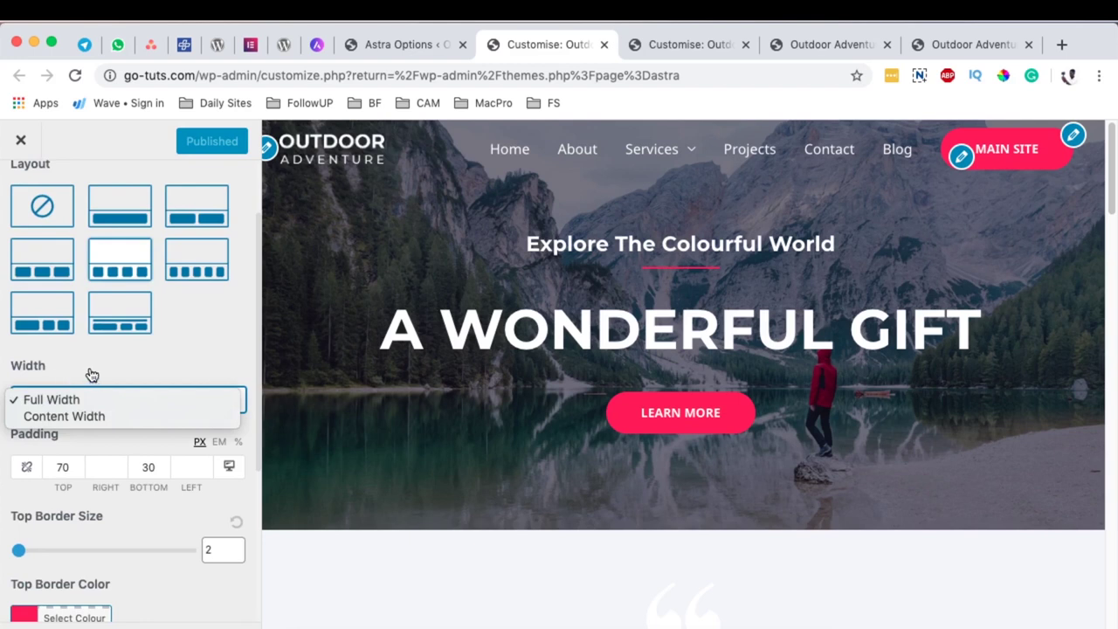
{"action": "left_click", "coordinate": [96, 371]}
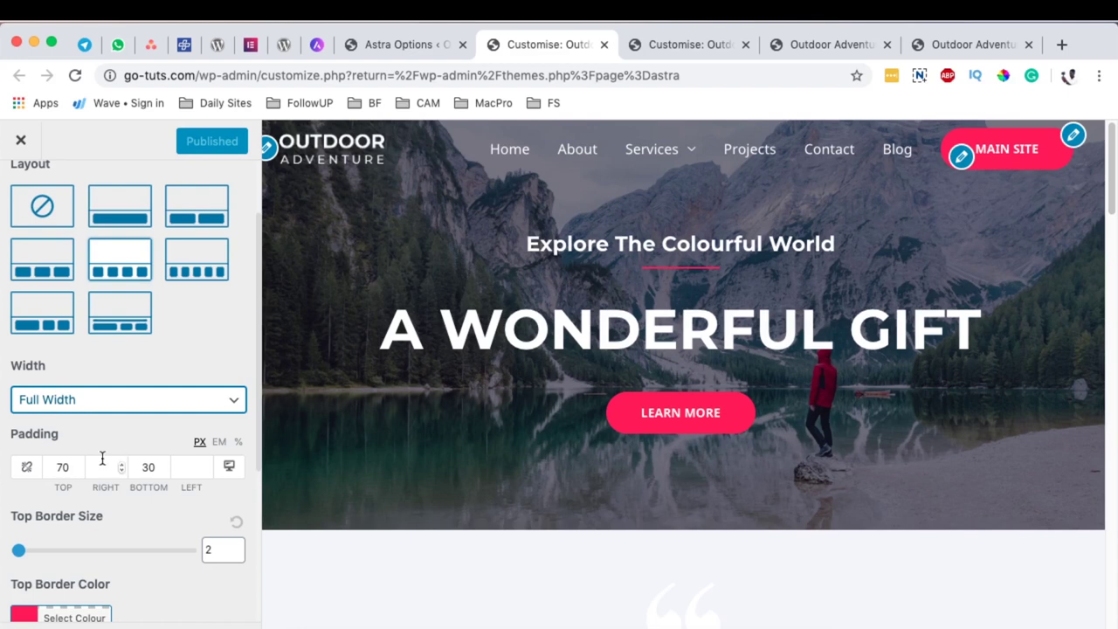
{"action": "scroll", "coordinate": [159, 489], "scroll_direction": "down", "scroll_amount": 1}
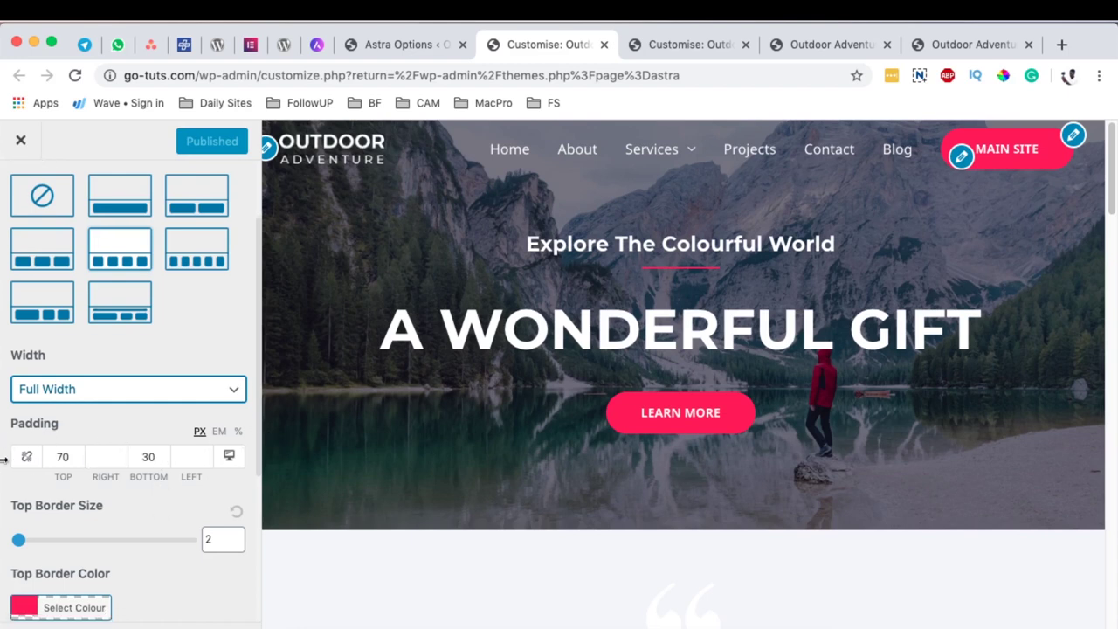
{"action": "scroll", "coordinate": [124, 475], "scroll_direction": "down", "scroll_amount": 3}
{"action": "scroll", "coordinate": [123, 473], "scroll_direction": "down", "scroll_amount": 3}
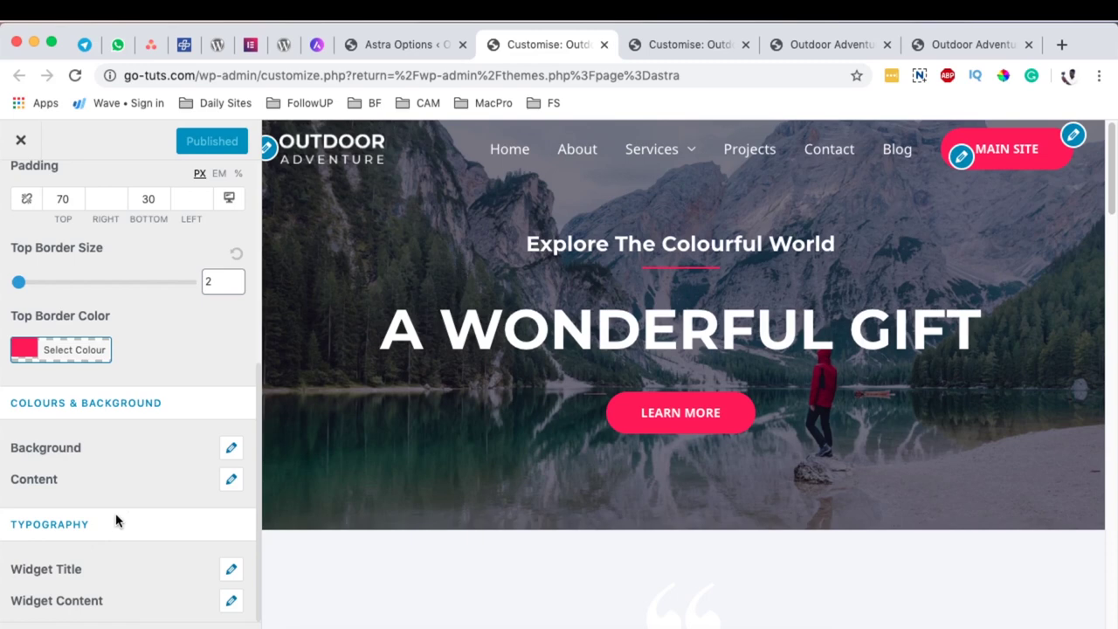
Step: Try the Disable option and the single-column layout for the footer widgets while viewing the footer preview
{"action": "scroll", "coordinate": [629, 464], "scroll_direction": "down", "scroll_amount": 20}
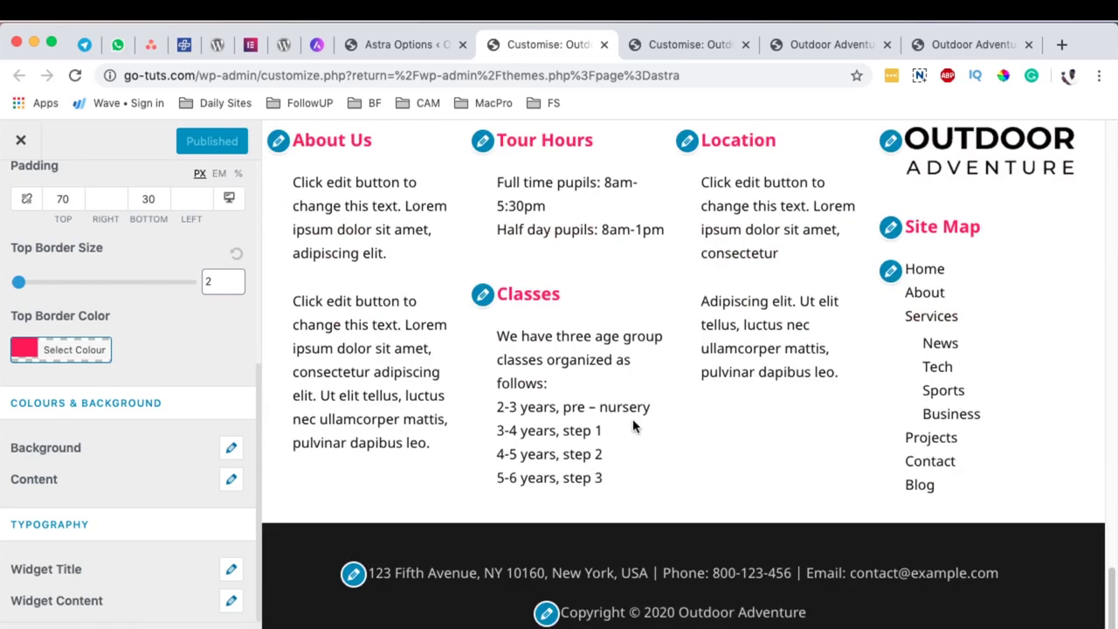
{"action": "scroll", "coordinate": [477, 362], "scroll_direction": "up", "scroll_amount": 2}
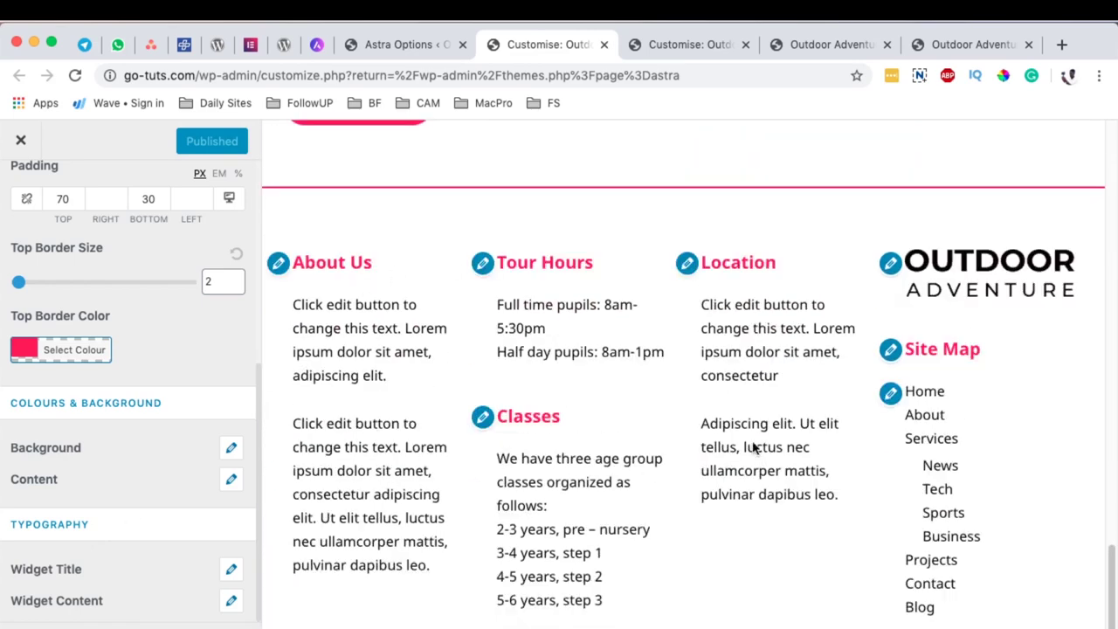
{"action": "scroll", "coordinate": [43, 441], "scroll_direction": "up", "scroll_amount": 5}
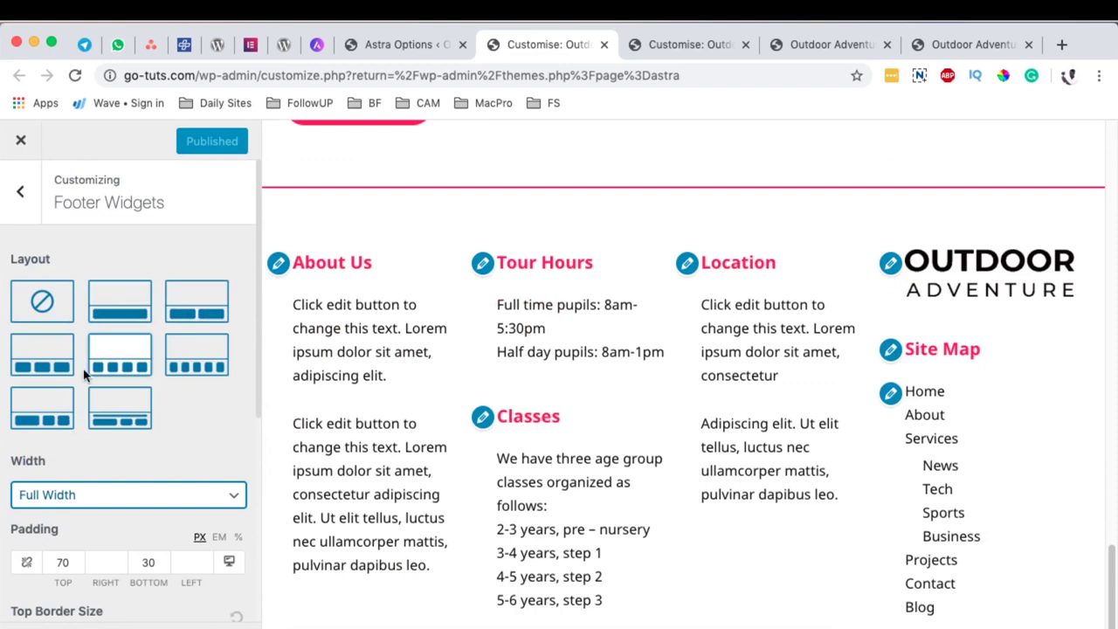
{"action": "left_click", "coordinate": [42, 302]}
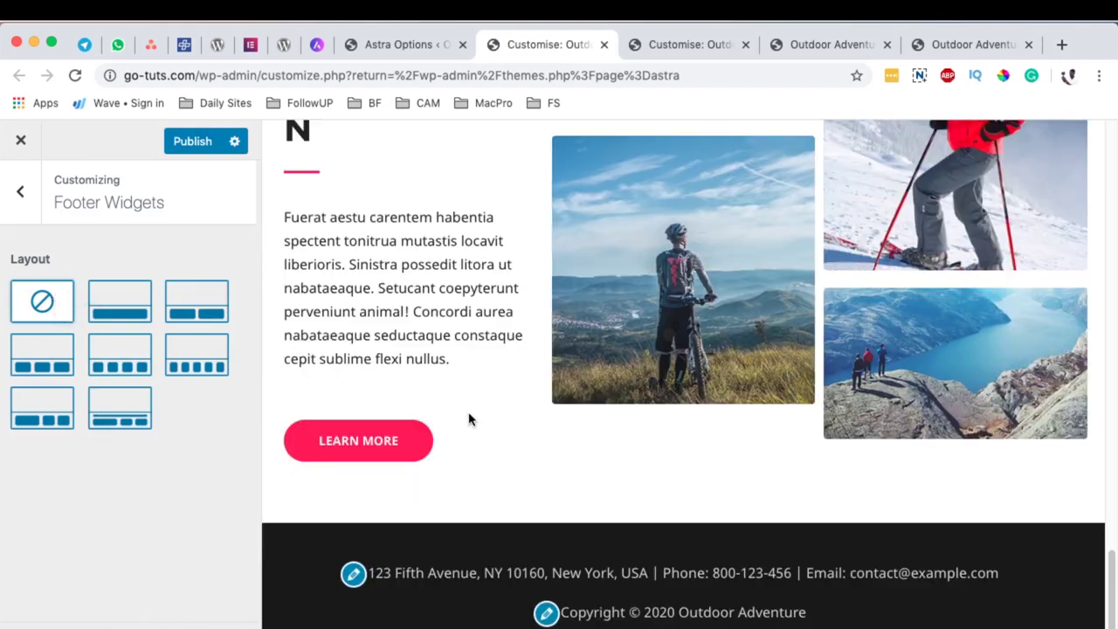
{"action": "left_click", "coordinate": [121, 313]}
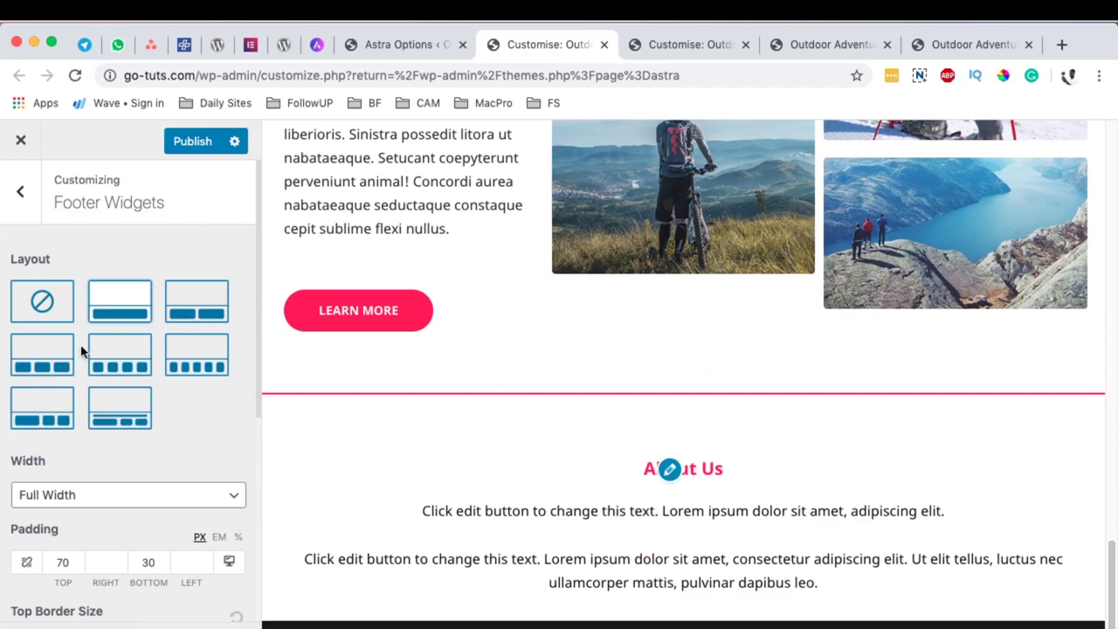
Step: Set the footer widgets to Layout 7 and inspect the resulting column arrangement in the preview
{"action": "left_click", "coordinate": [122, 408]}
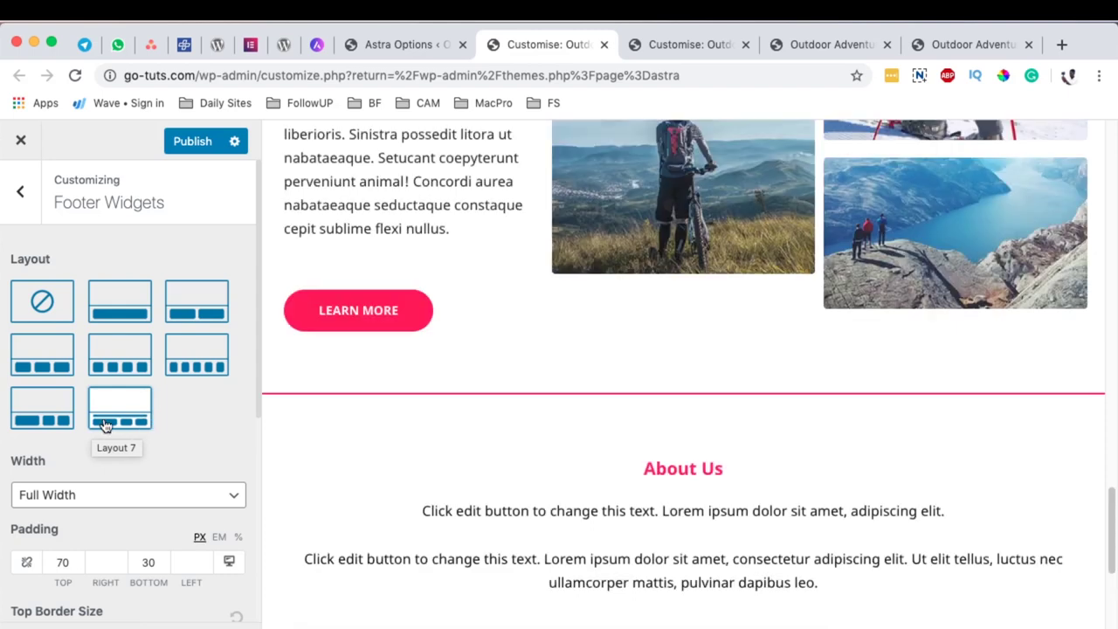
{"action": "scroll", "coordinate": [549, 382], "scroll_direction": "down", "scroll_amount": 3}
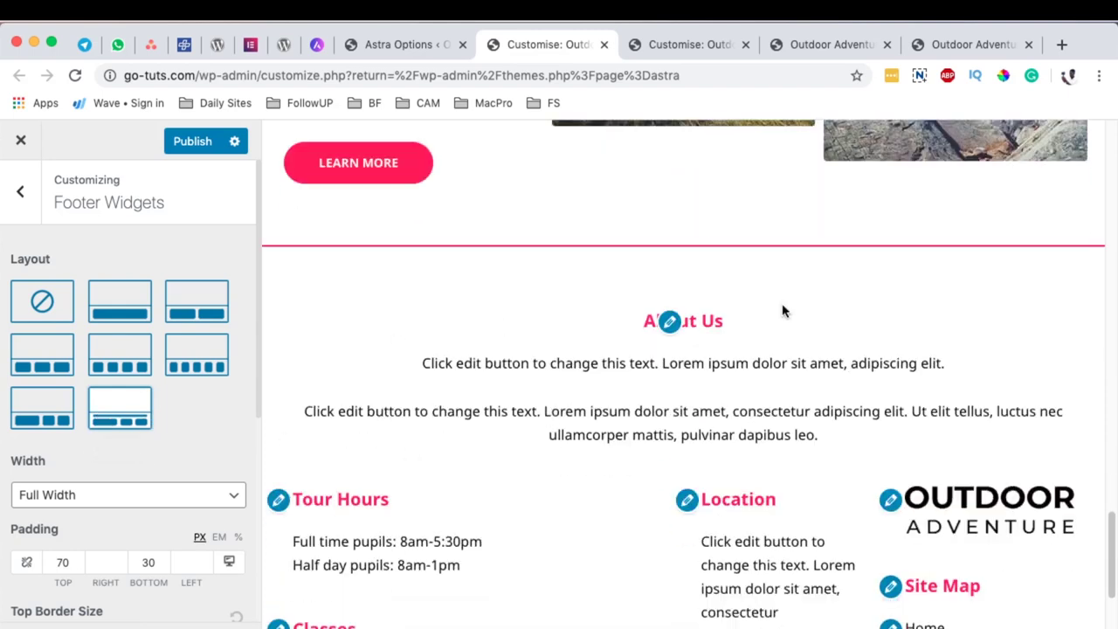
{"action": "scroll", "coordinate": [669, 486], "scroll_direction": "down", "scroll_amount": 3}
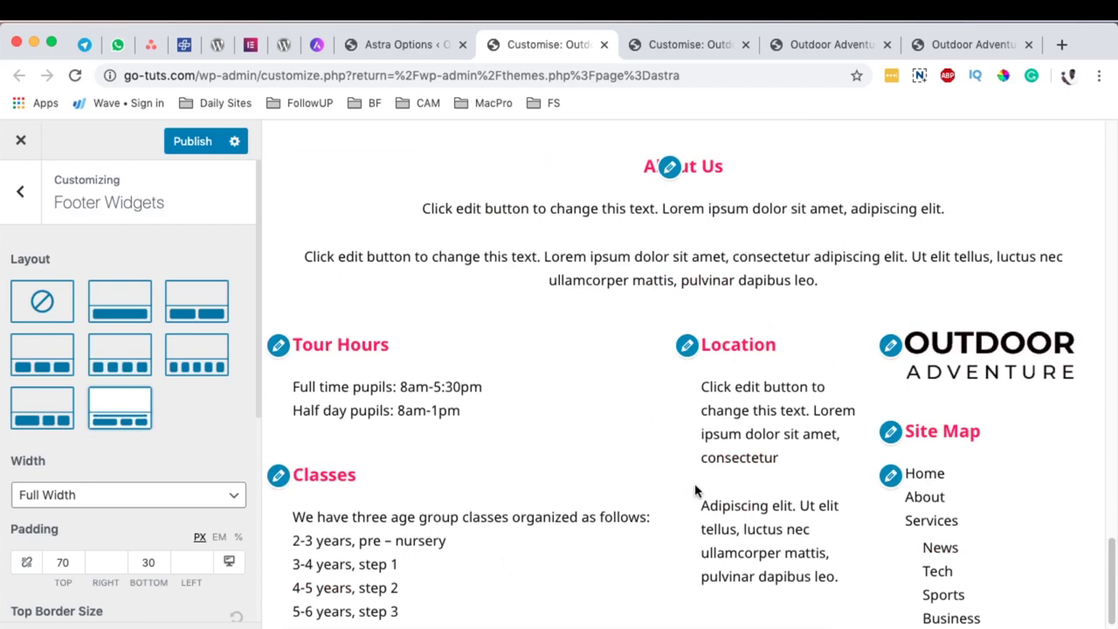
{"action": "scroll", "coordinate": [983, 423], "scroll_direction": "down", "scroll_amount": 3}
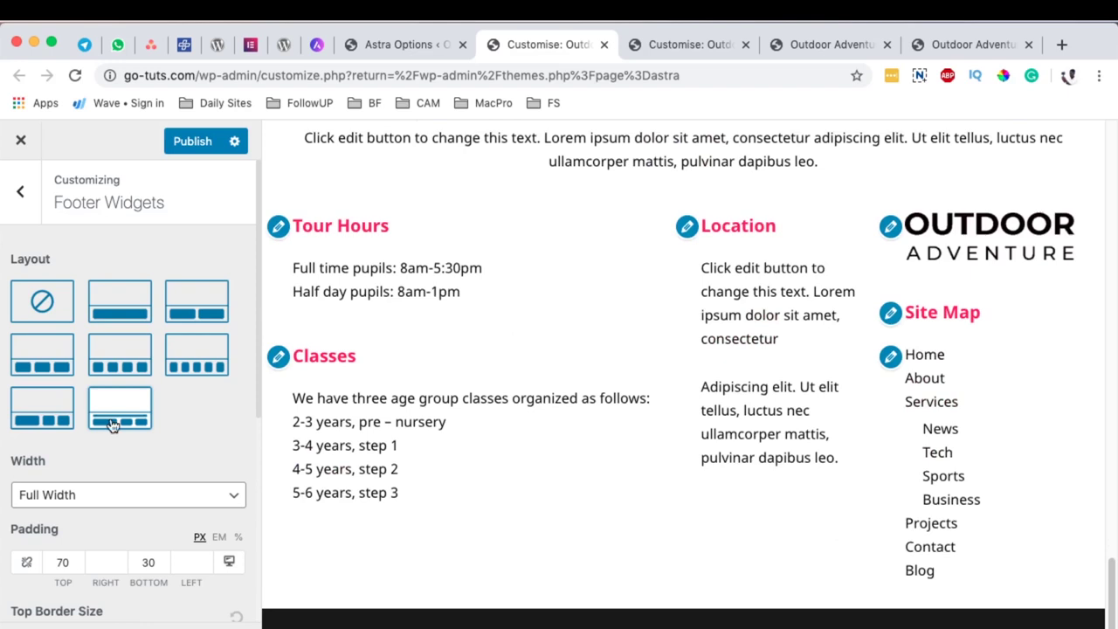
{"action": "left_click", "coordinate": [112, 424]}
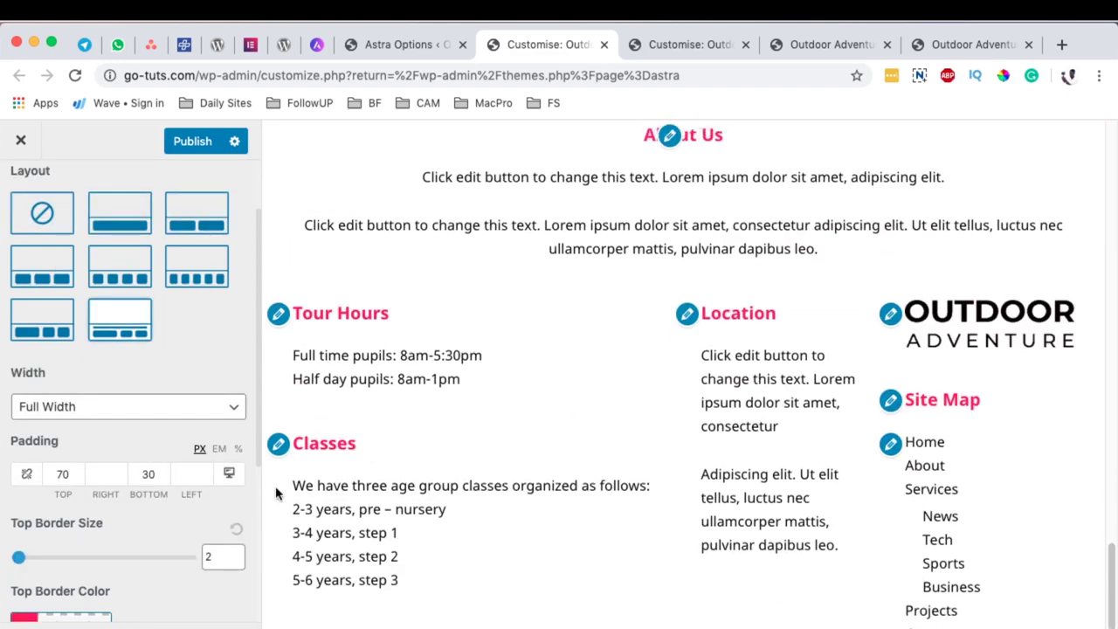
Step: Test a 170 px top padding on the footer widgets, replace it with 30, and switch the padding unit to EM
{"action": "scroll", "coordinate": [615, 475], "scroll_direction": "up", "scroll_amount": 4}
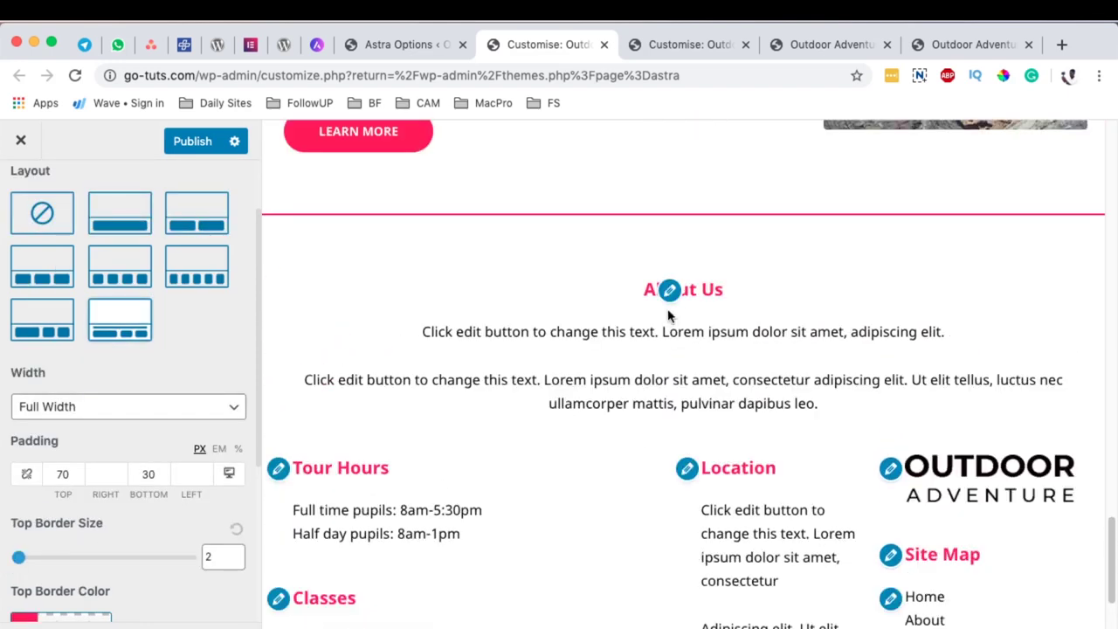
{"action": "double_click", "coordinate": [63, 474]}
{"action": "type", "text": "100"}
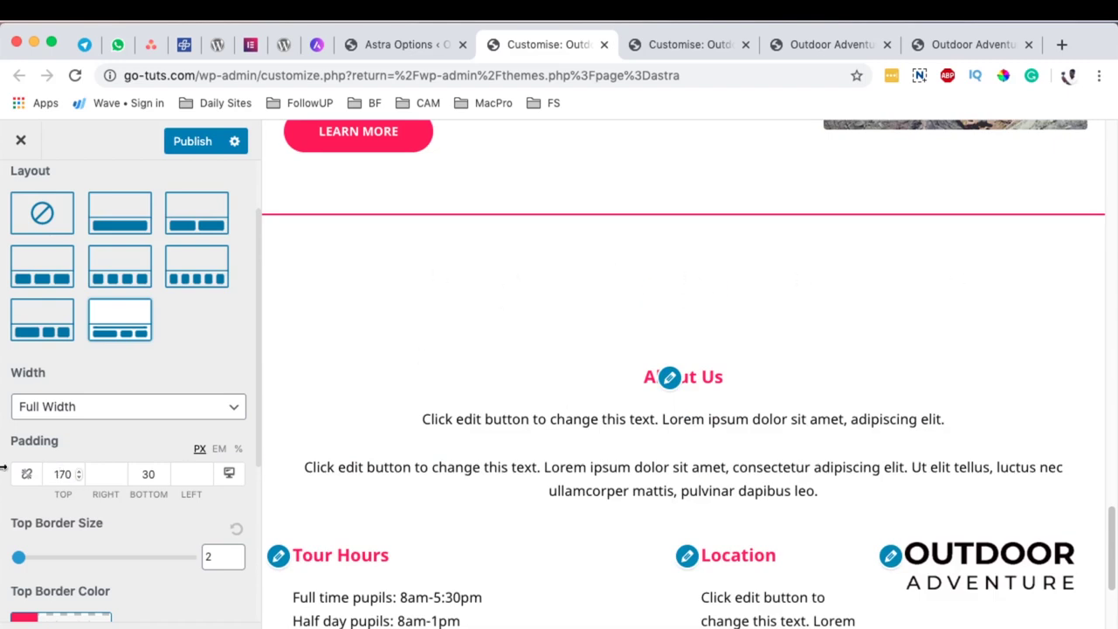
{"action": "double_click", "coordinate": [63, 473]}
{"action": "type", "text": "30"}
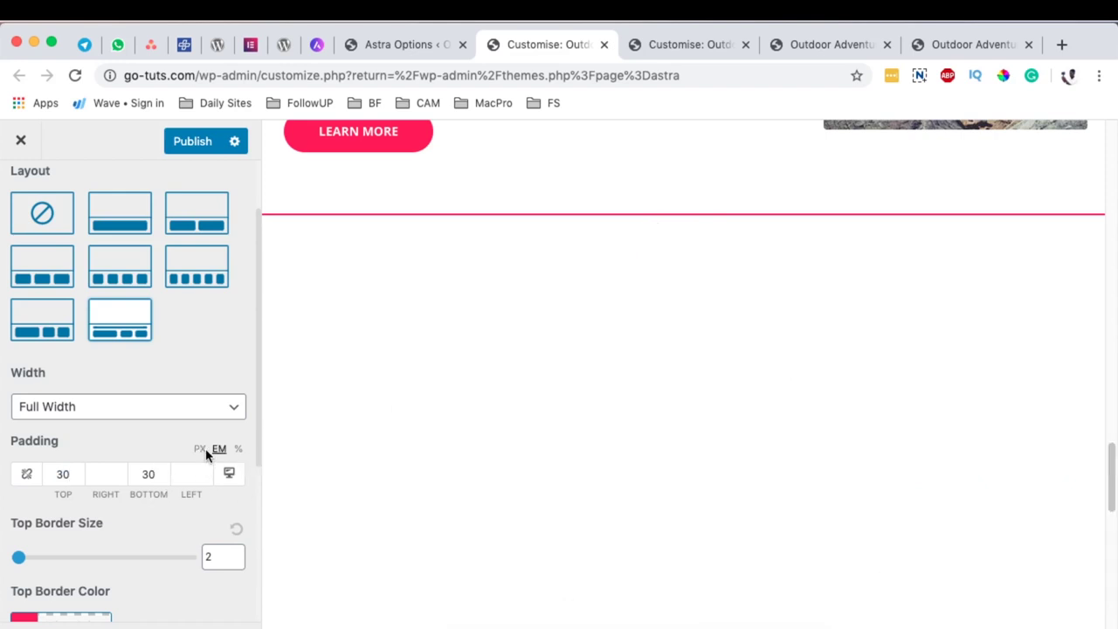
Step: Switch the footer widgets' padding unit to % and set top and bottom to 5, briefly testing 15 for the bottom
{"action": "left_click", "coordinate": [238, 449]}
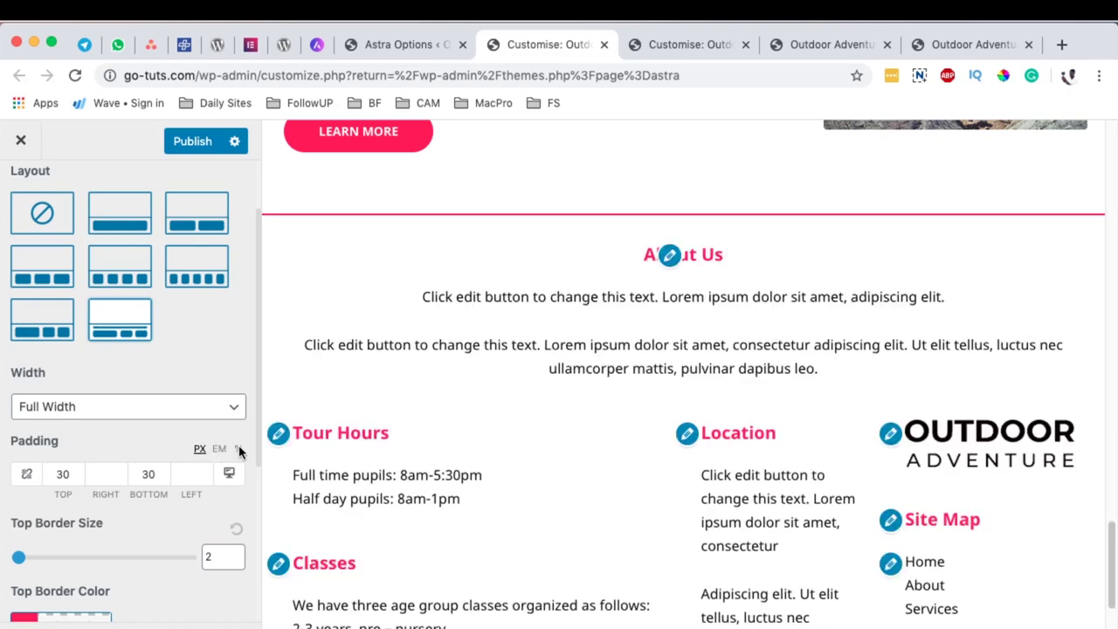
{"action": "double_click", "coordinate": [63, 475]}
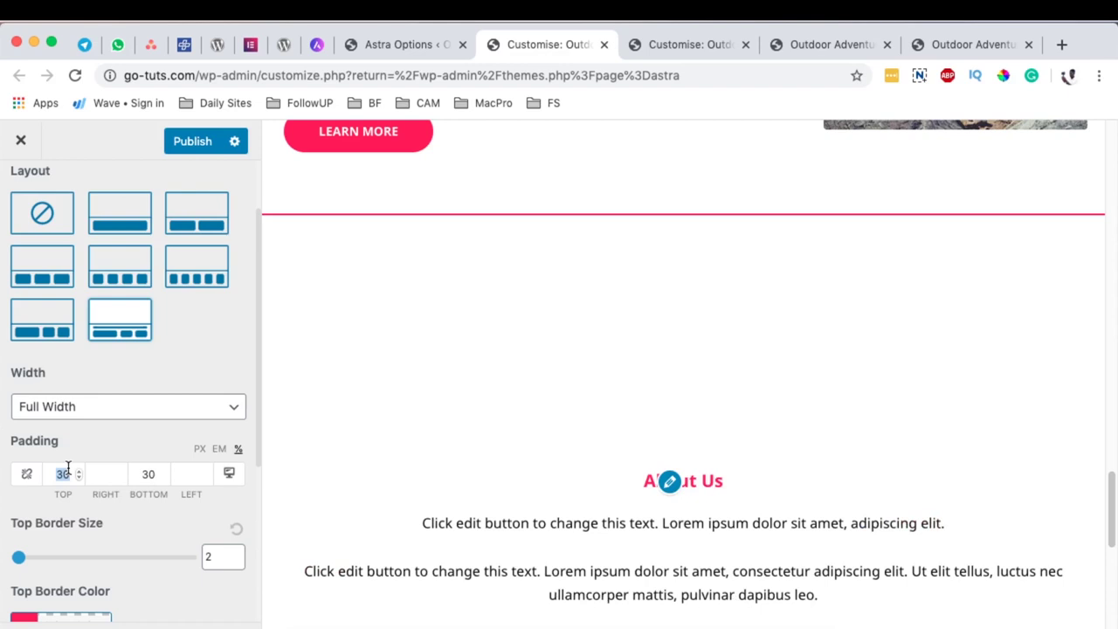
{"action": "type", "text": "5"}
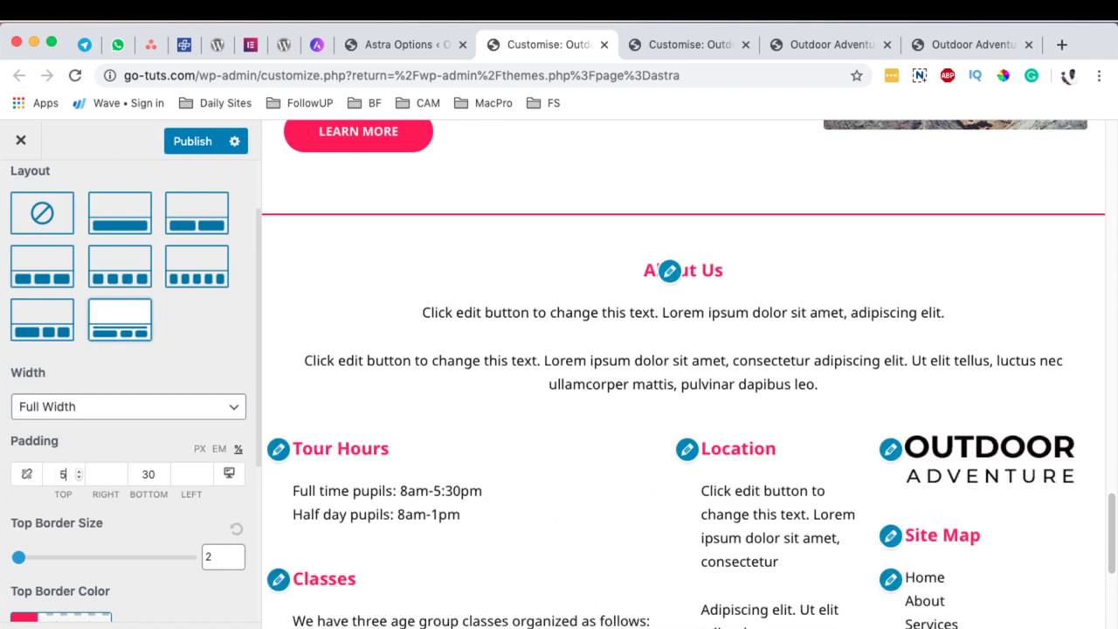
{"action": "double_click", "coordinate": [149, 474]}
{"action": "type", "text": "5"}
{"action": "scroll", "coordinate": [509, 512], "scroll_direction": "down", "scroll_amount": 4}
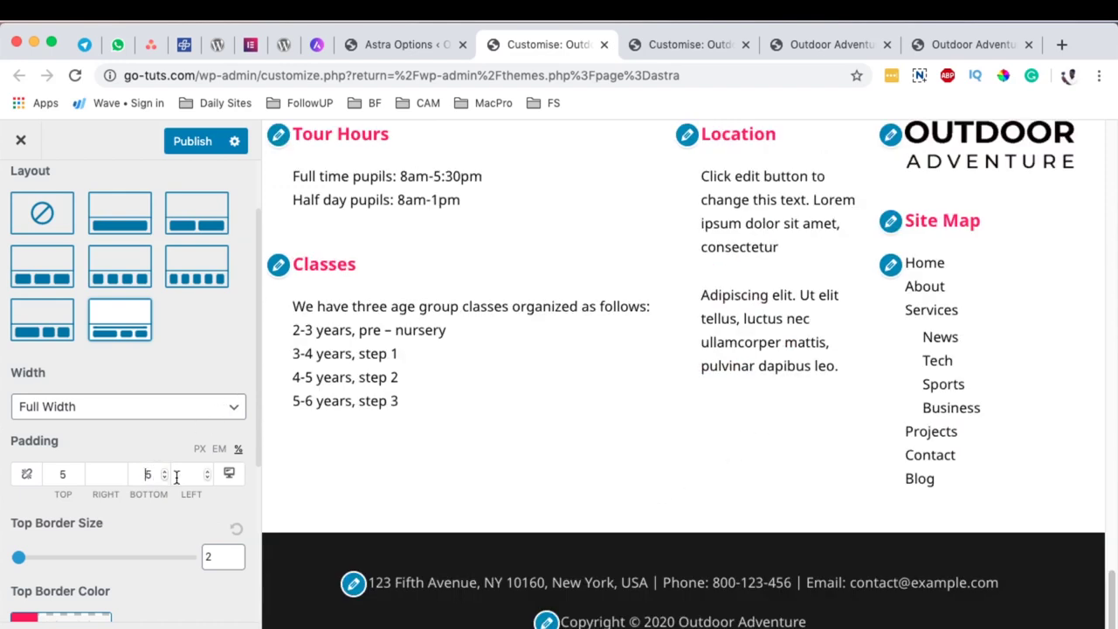
{"action": "type", "text": "1"}
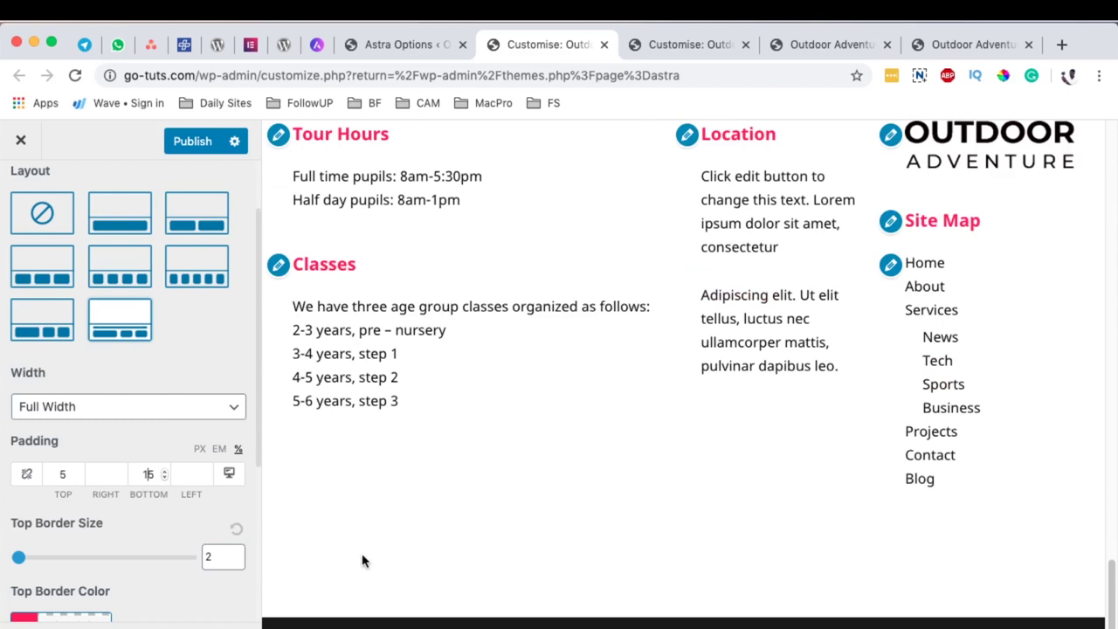
{"action": "key", "text": "BackSpace"}
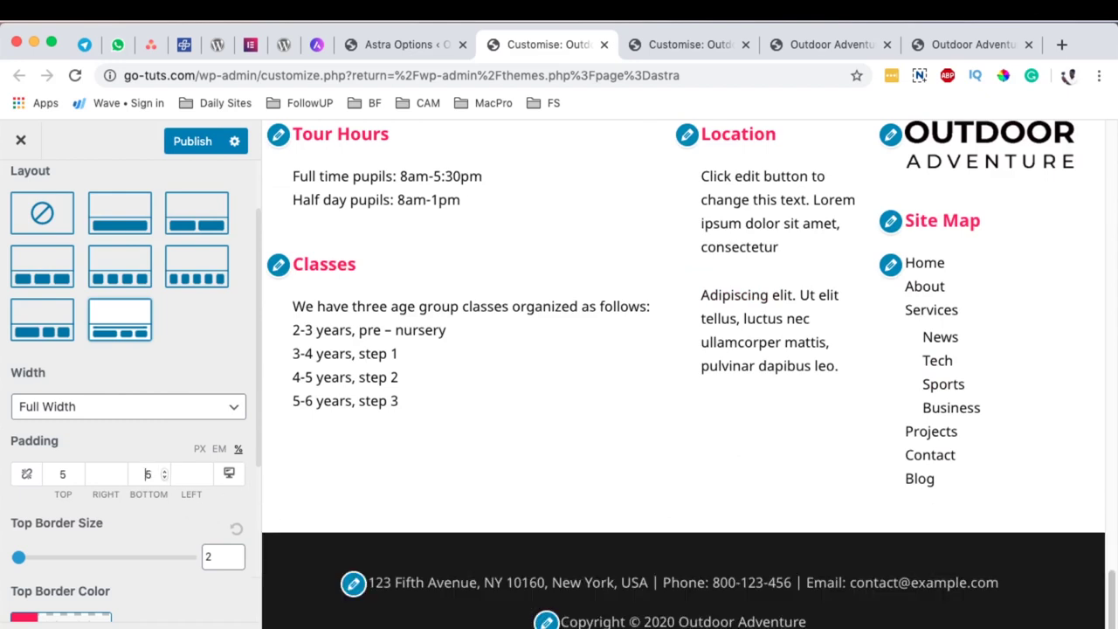
{"action": "scroll", "coordinate": [619, 414], "scroll_direction": "down", "scroll_amount": 1}
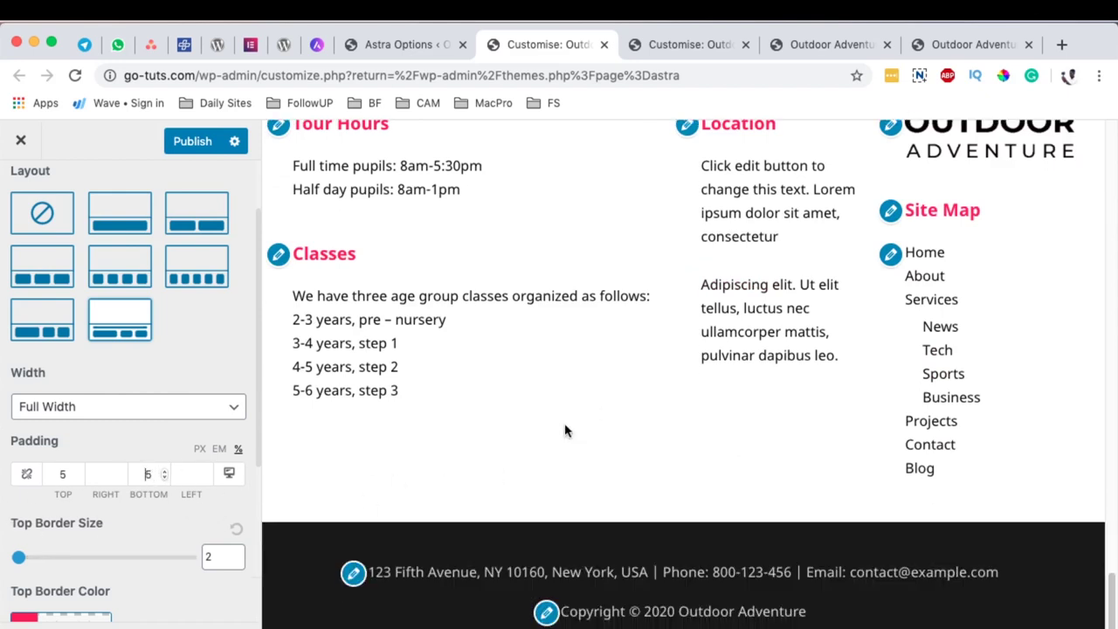
{"action": "scroll", "coordinate": [552, 428], "scroll_direction": "up", "scroll_amount": 3}
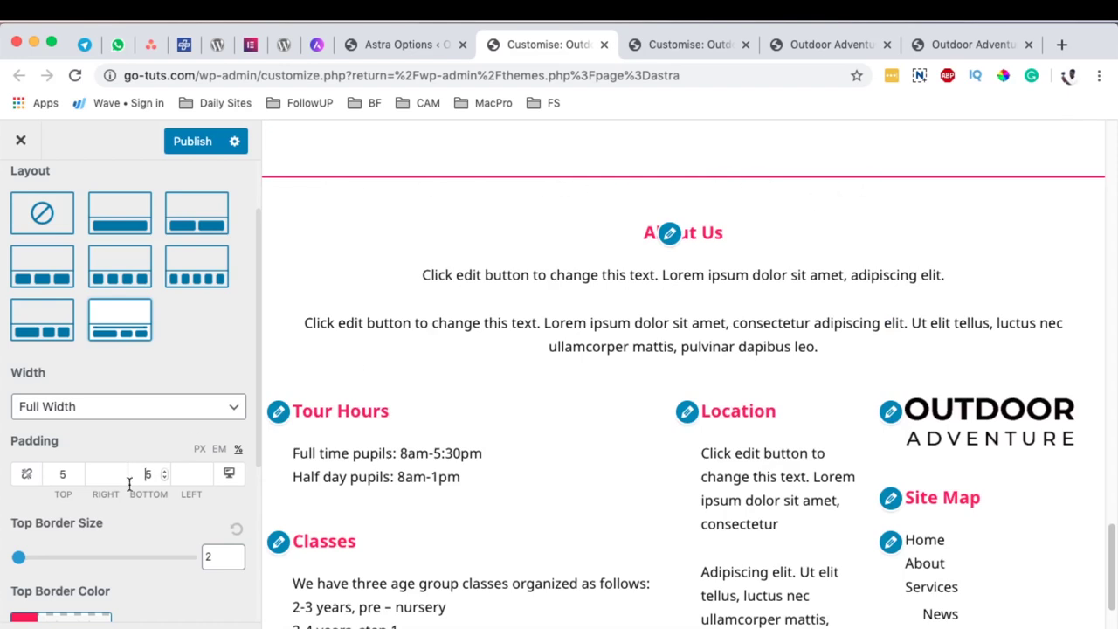
Step: Try top border sizes of 10 and 100 on the footer widgets, and set the size back to 2
{"action": "scroll", "coordinate": [254, 485], "scroll_direction": "down", "scroll_amount": 2}
{"action": "double_click", "coordinate": [209, 469]}
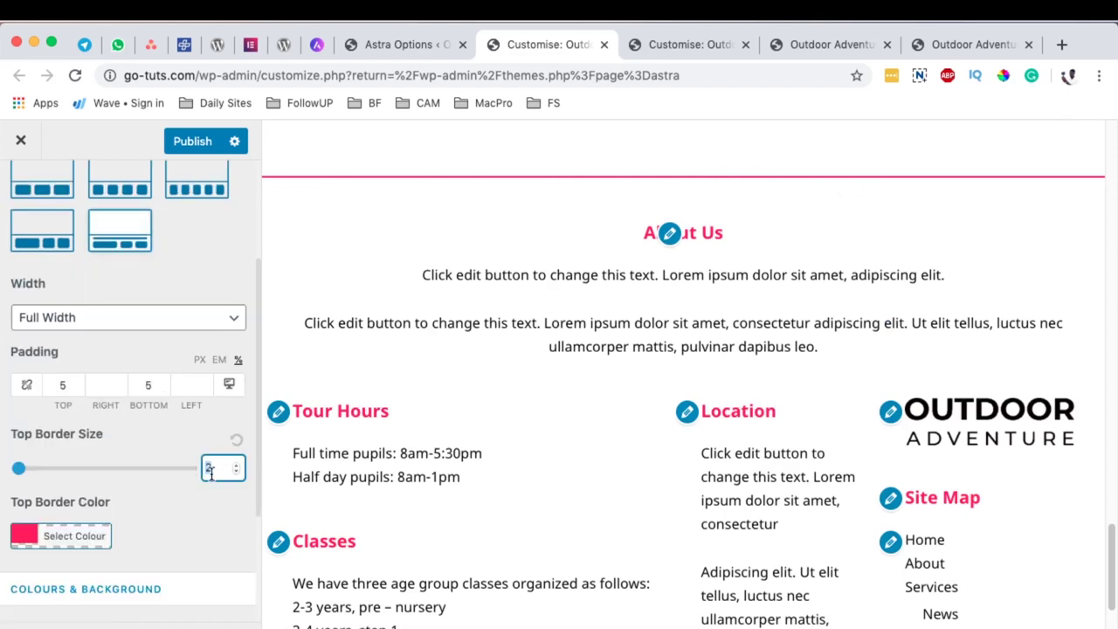
{"action": "type", "text": "10"}
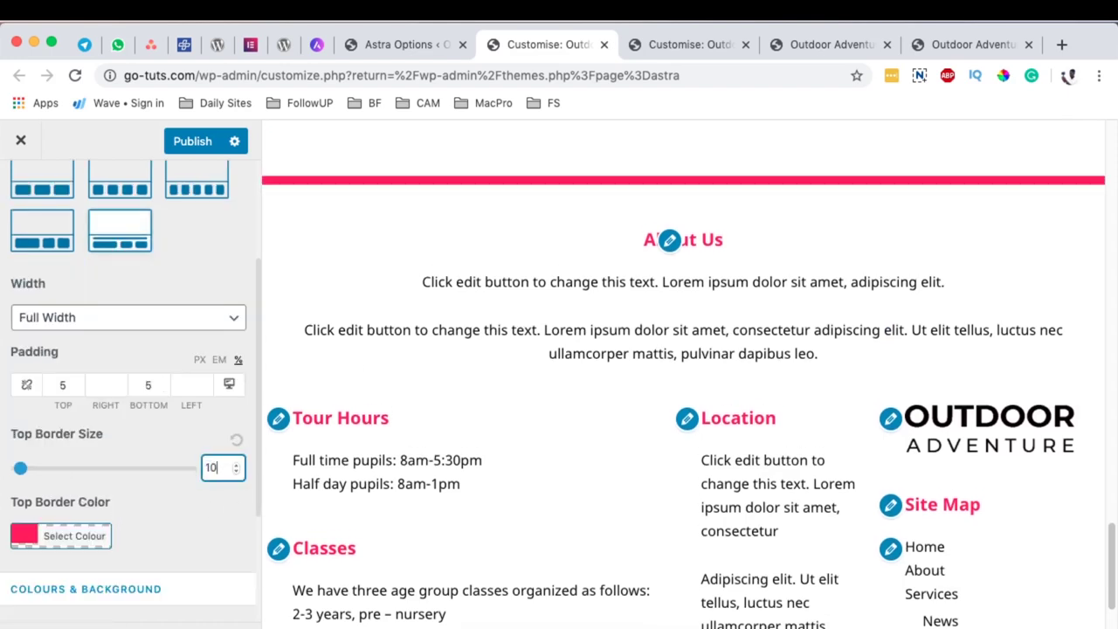
{"action": "type", "text": "0"}
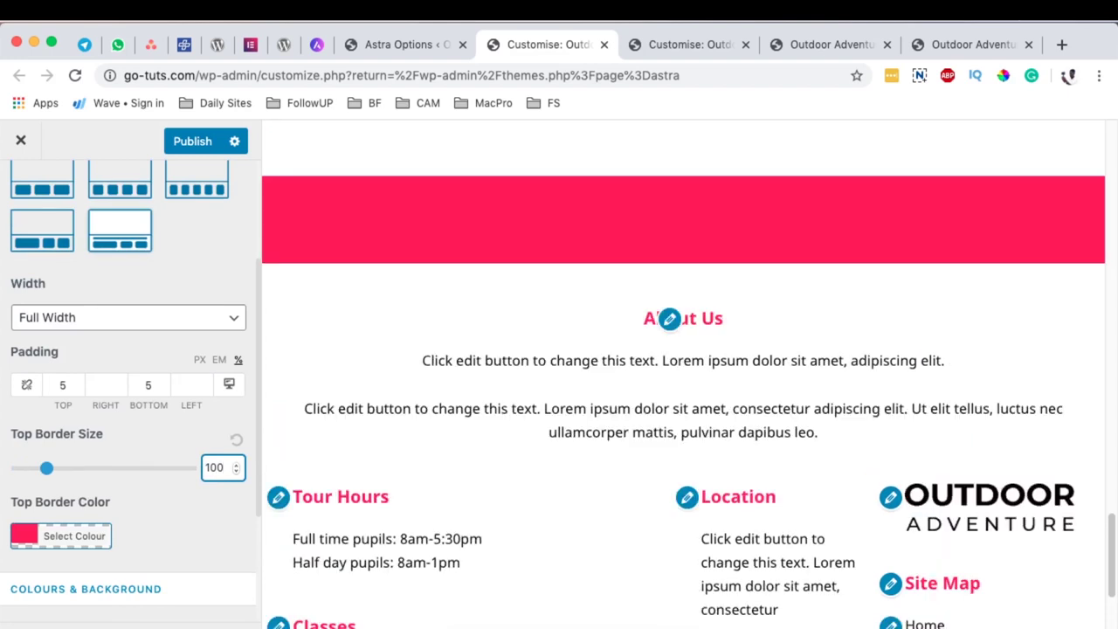
{"action": "key", "text": "BackSpace"}
{"action": "key", "text": "BackSpace"}
{"action": "key", "text": "BackSpace"}
{"action": "type", "text": "2"}
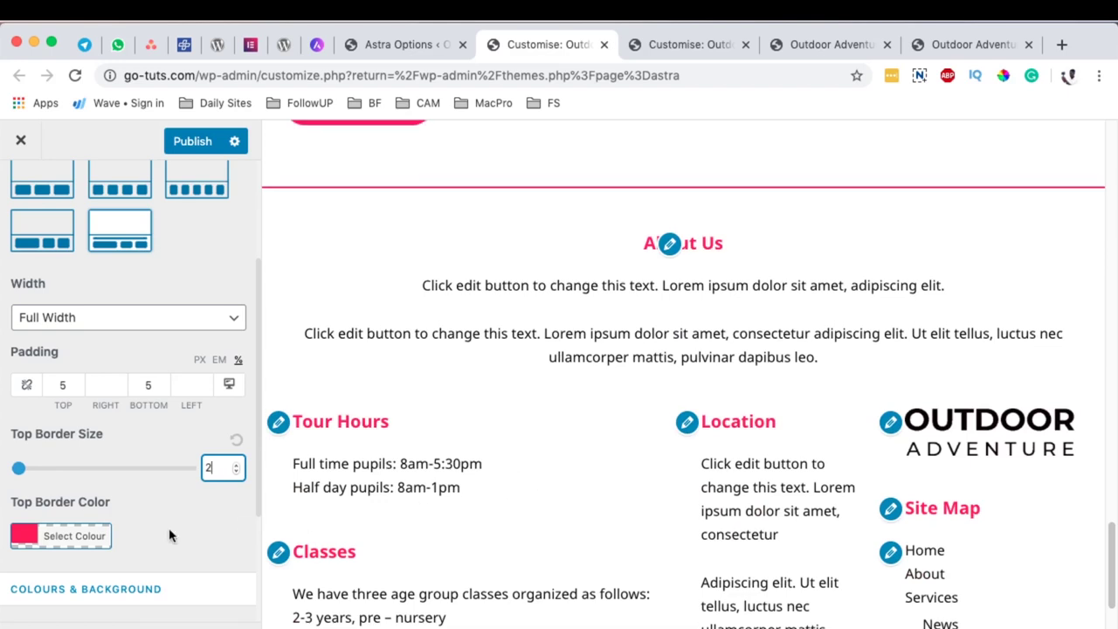
Step: Change the footer widgets' top border colour to the blue #2b1cd8
{"action": "scroll", "coordinate": [208, 530], "scroll_direction": "down", "scroll_amount": 1}
{"action": "scroll", "coordinate": [207, 527], "scroll_direction": "down", "scroll_amount": 2}
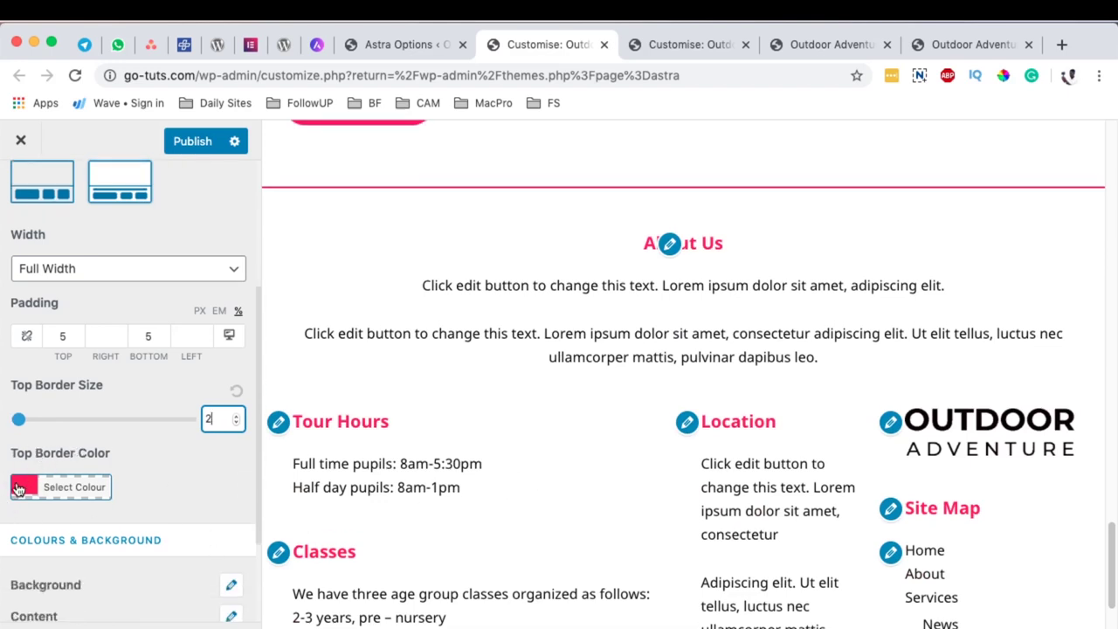
{"action": "left_click", "coordinate": [22, 484]}
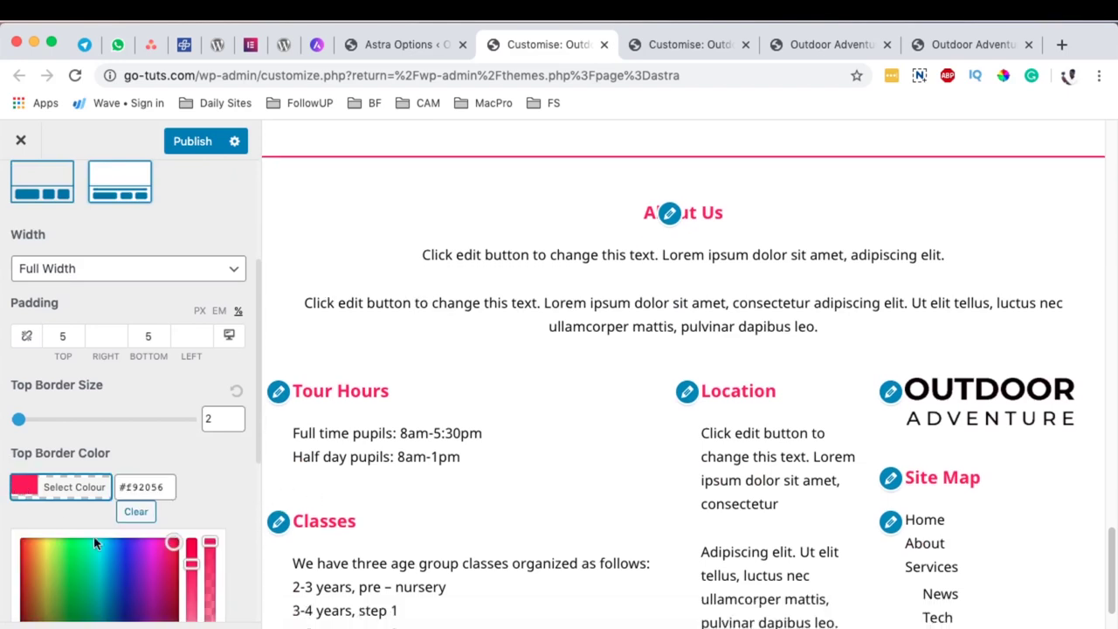
{"action": "left_click", "coordinate": [127, 571]}
{"action": "left_click", "coordinate": [132, 556]}
{"action": "left_click", "coordinate": [128, 563]}
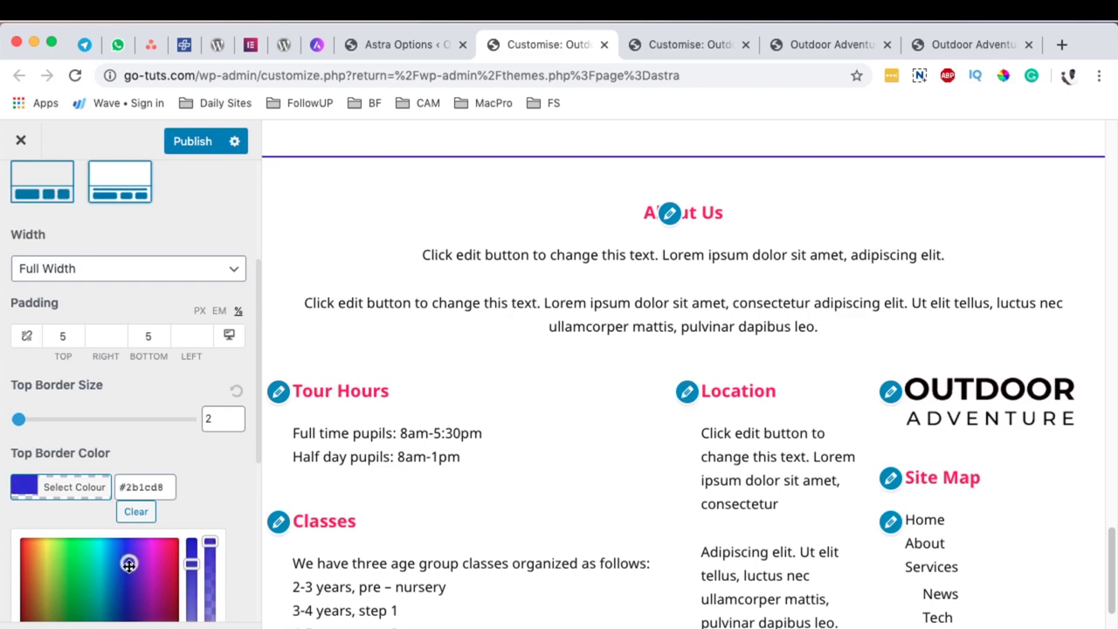
{"action": "left_click", "coordinate": [144, 441]}
Step: Check the footer widget area in the preview and set its background colour to a light grey
{"action": "scroll", "coordinate": [191, 460], "scroll_direction": "down", "scroll_amount": 3}
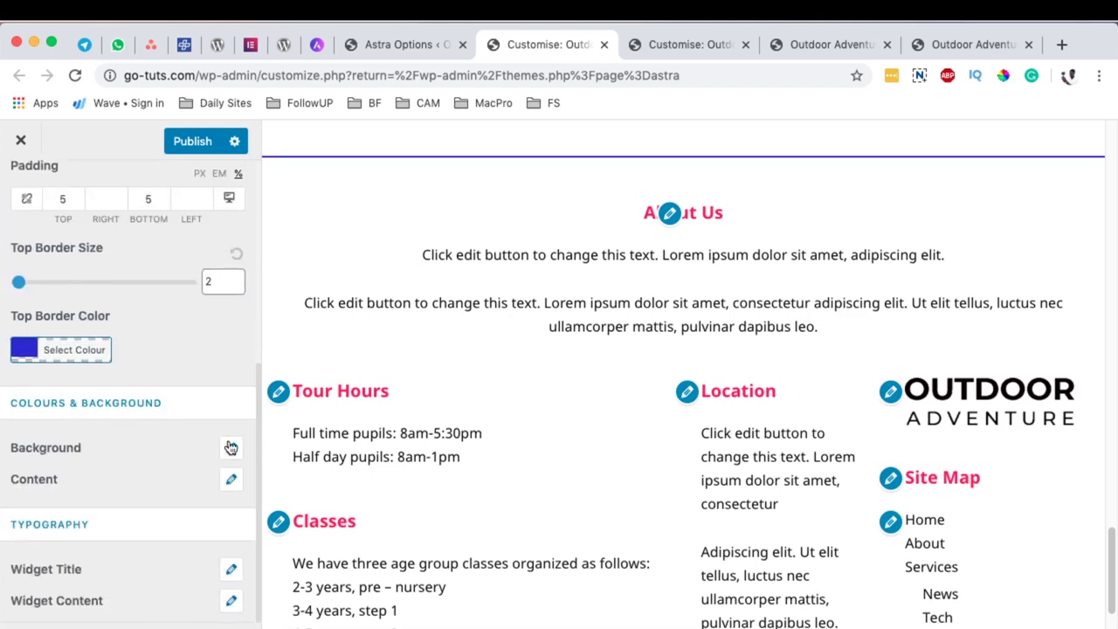
{"action": "left_click", "coordinate": [231, 447]}
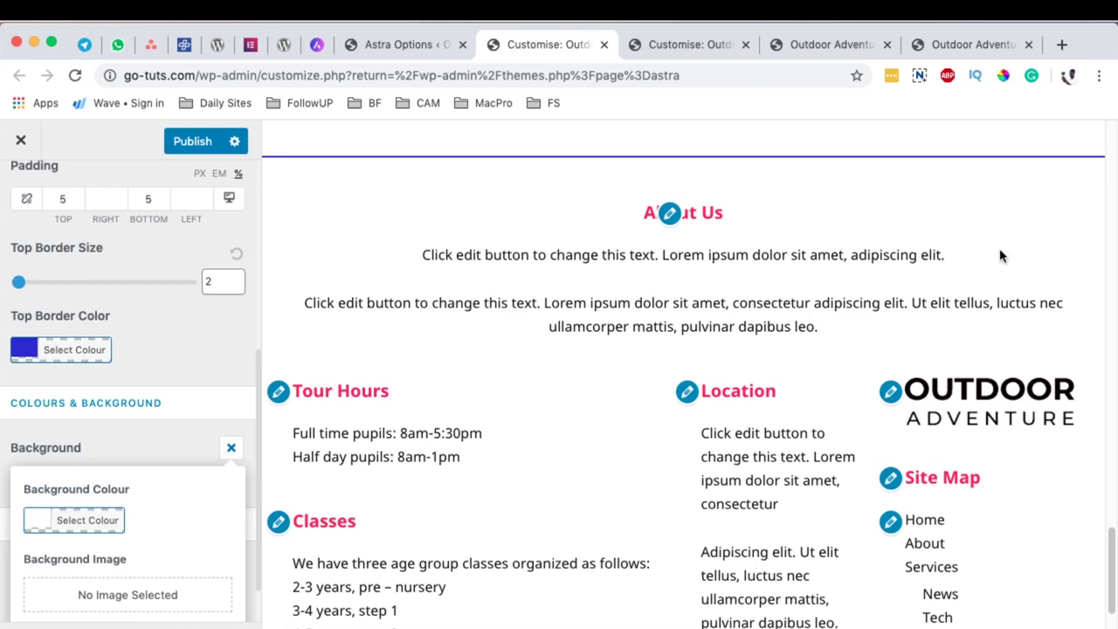
{"action": "scroll", "coordinate": [452, 498], "scroll_direction": "down", "scroll_amount": 3}
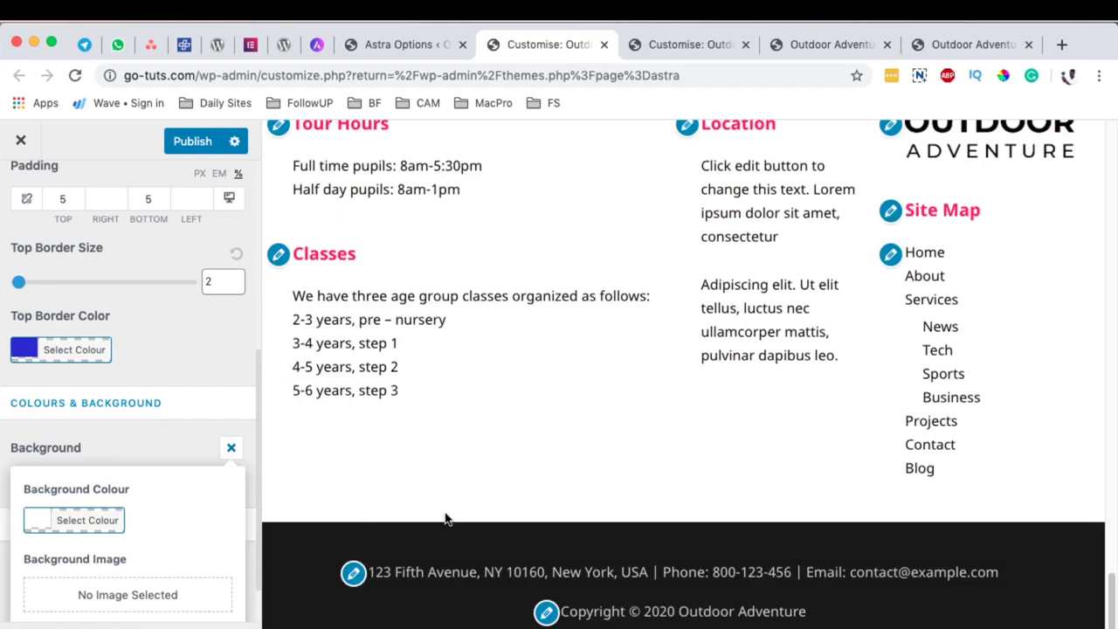
{"action": "scroll", "coordinate": [564, 493], "scroll_direction": "up", "scroll_amount": 5}
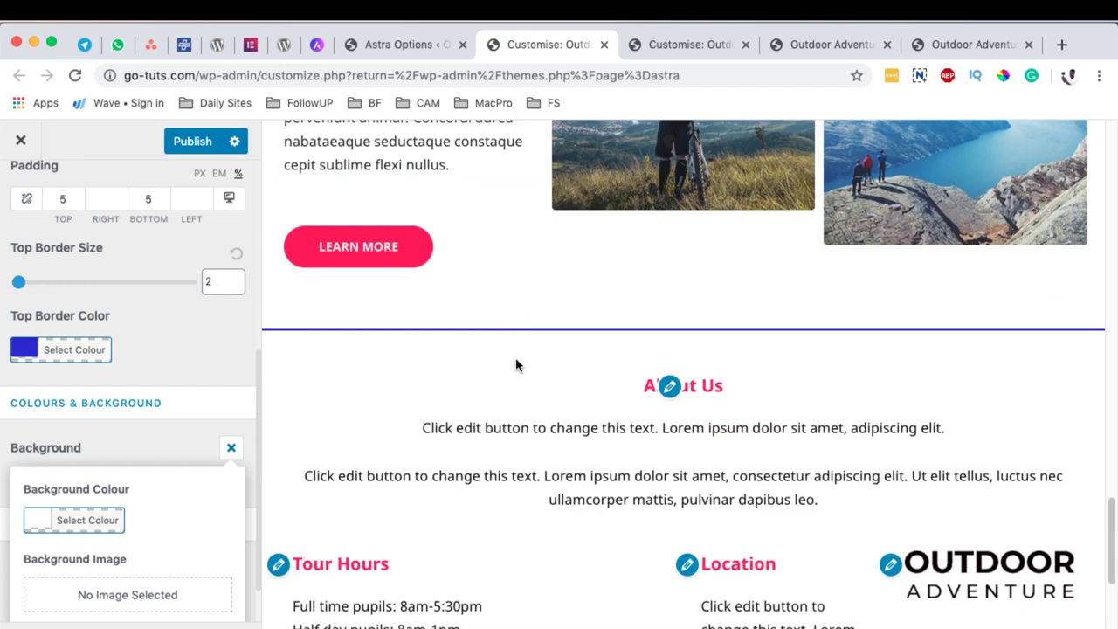
{"action": "scroll", "coordinate": [515, 365], "scroll_direction": "down", "scroll_amount": 4}
{"action": "left_click", "coordinate": [35, 520]}
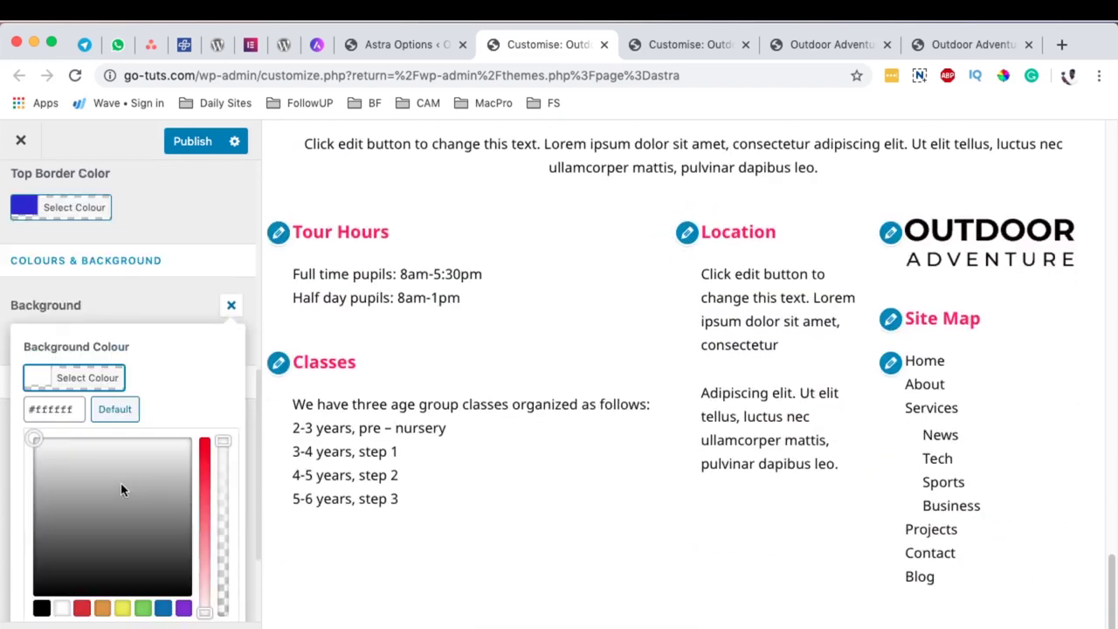
{"action": "scroll", "coordinate": [122, 480], "scroll_direction": "down", "scroll_amount": 1}
{"action": "left_click_drag", "start_coordinate": [121, 481], "coordinate": [17, 420]}
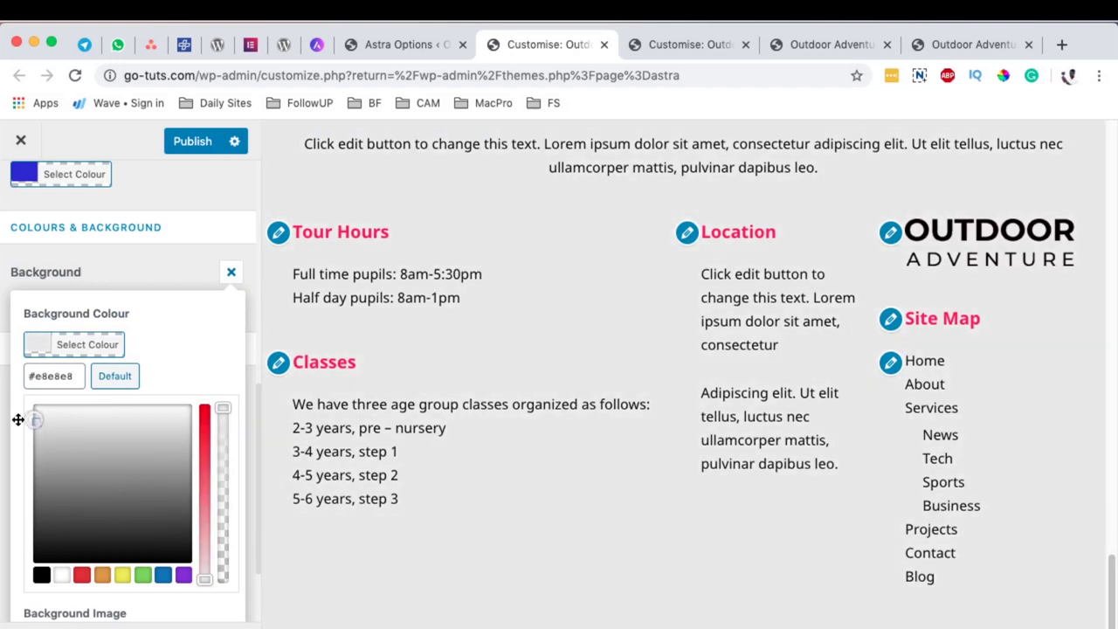
{"action": "left_click", "coordinate": [14, 417]}
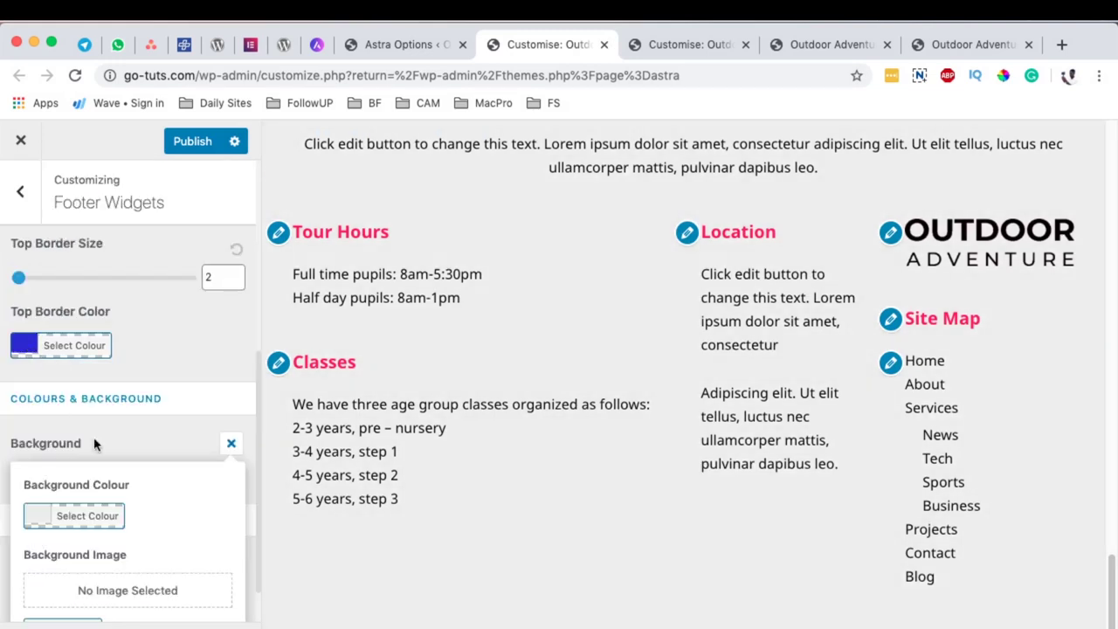
Step: View the media library for choosing a footer background image, leave it without a selection, and close the background settings
{"action": "scroll", "coordinate": [122, 446], "scroll_direction": "down", "scroll_amount": 2}
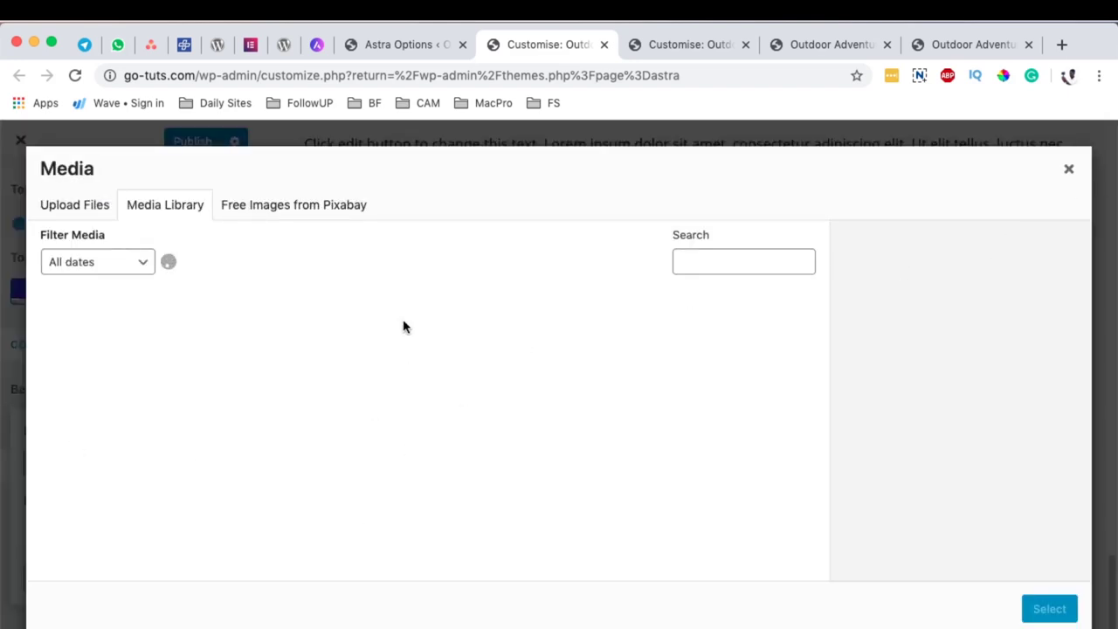
{"action": "left_click", "coordinate": [1068, 168]}
{"action": "left_click", "coordinate": [231, 390]}
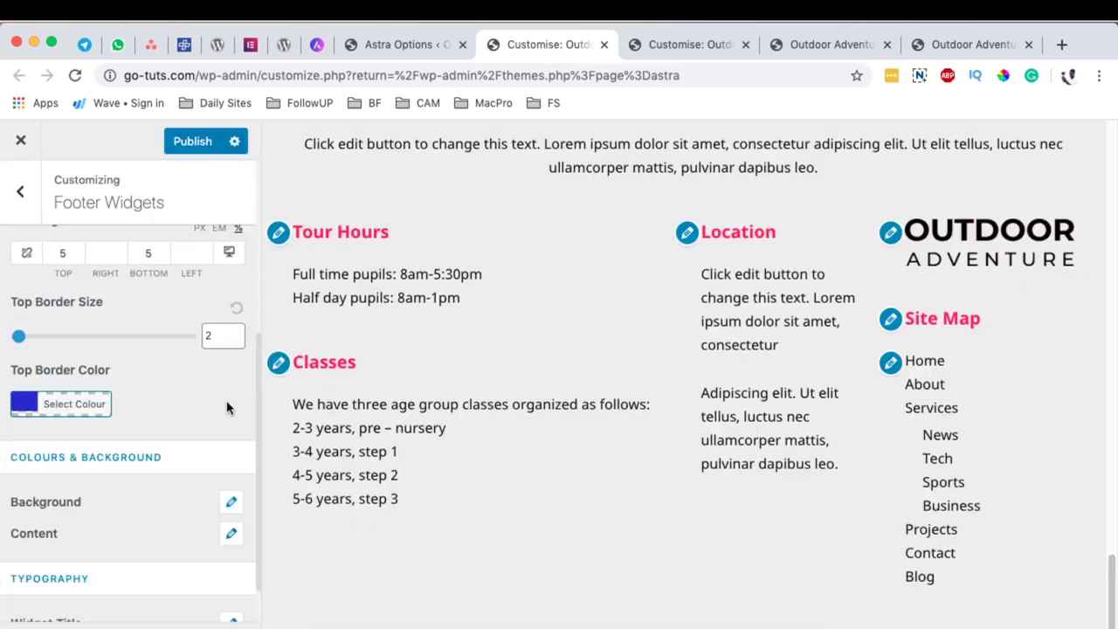
{"action": "scroll", "coordinate": [182, 456], "scroll_direction": "down", "scroll_amount": 1}
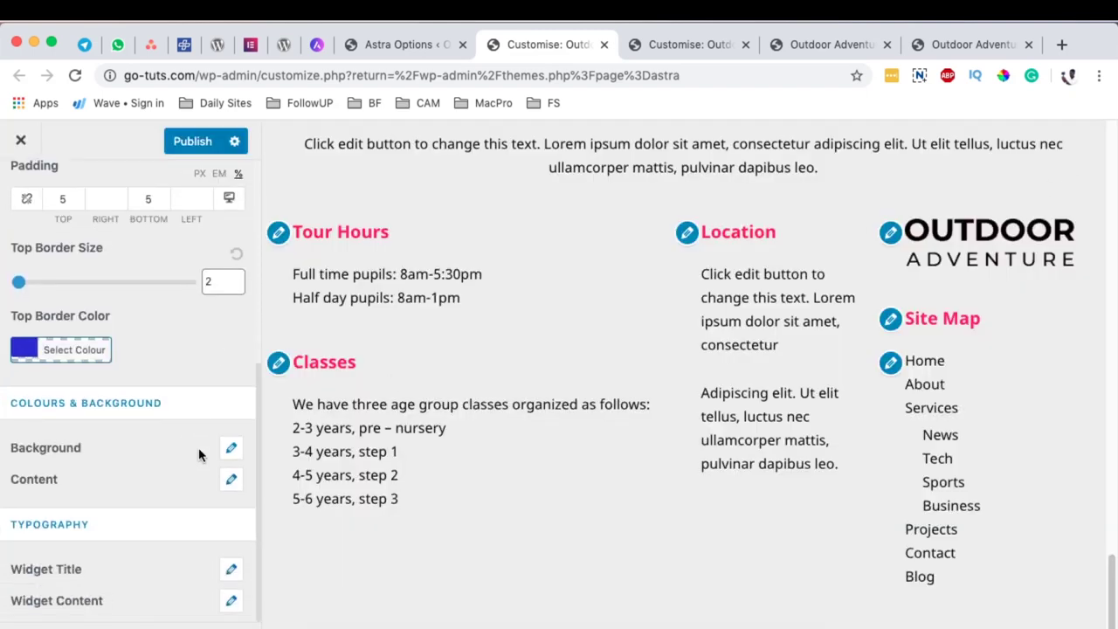
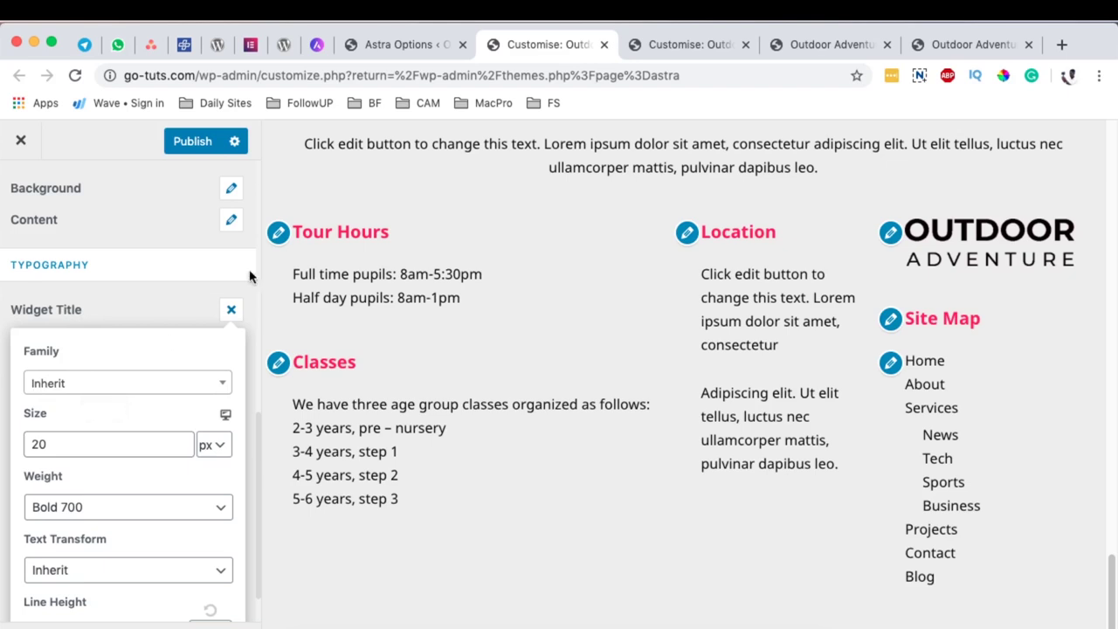
Step: Open a second customiser from Astra Options to review the global Base Typography options, and close it to return to Footer Widgets
{"action": "left_click", "coordinate": [393, 44]}
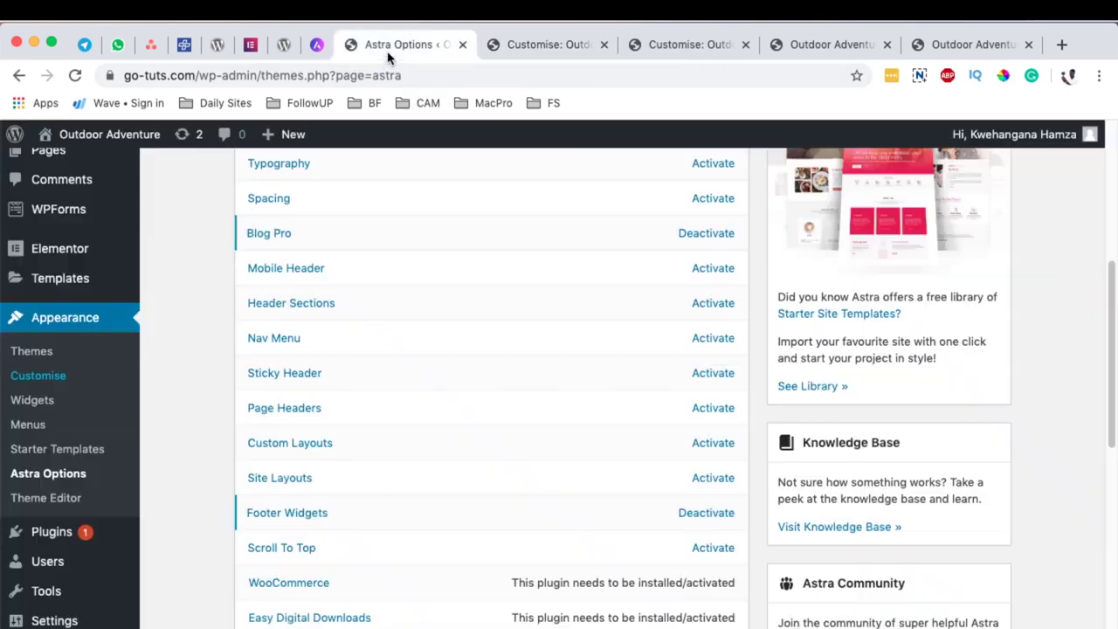
{"action": "scroll", "coordinate": [203, 319], "scroll_direction": "up", "scroll_amount": 3}
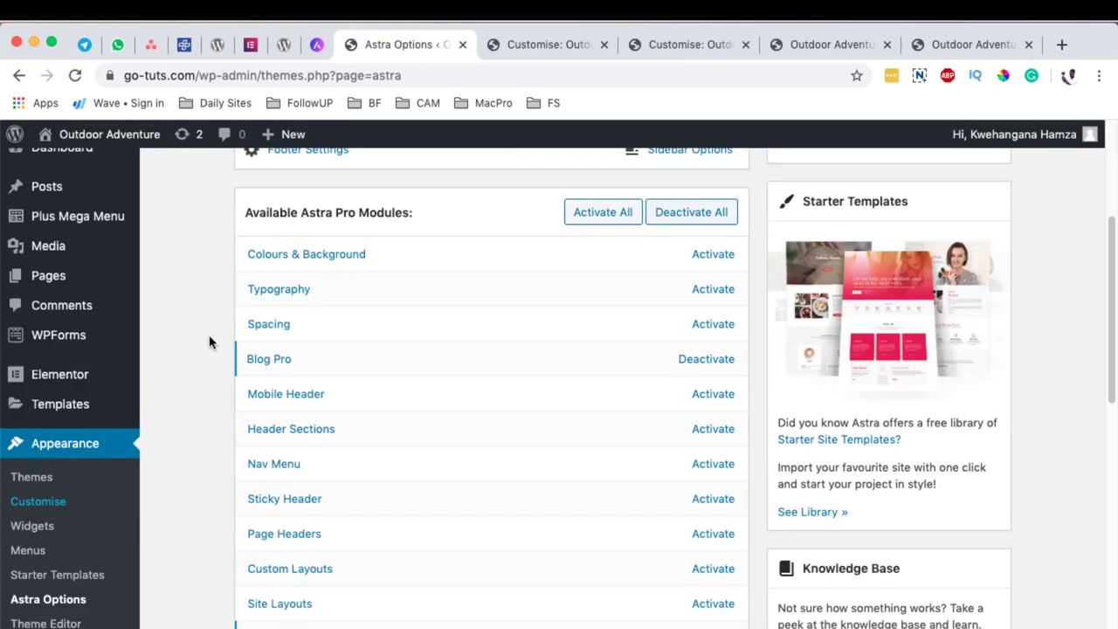
{"action": "left_click", "coordinate": [31, 507], "text": "super"}
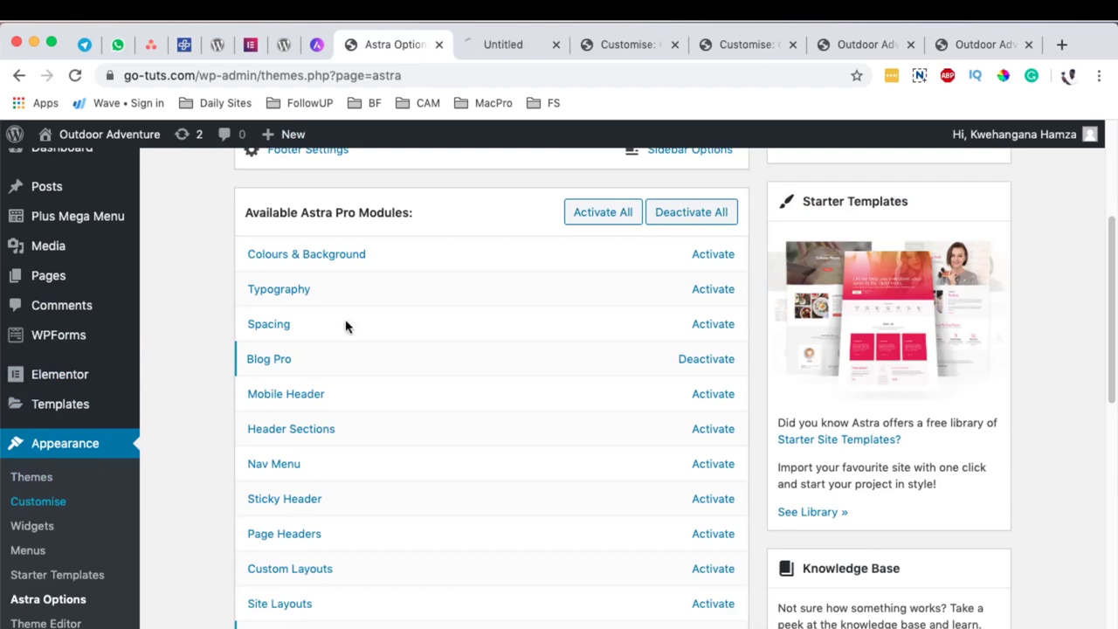
{"action": "left_click", "coordinate": [494, 43]}
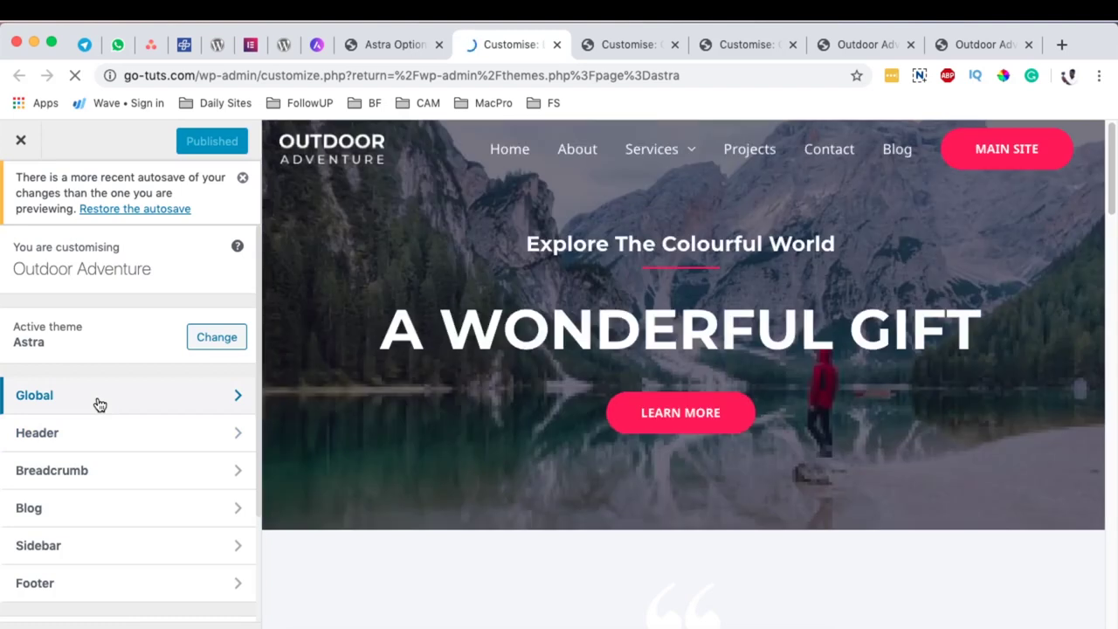
{"action": "left_click", "coordinate": [98, 403]}
{"action": "left_click", "coordinate": [93, 321]}
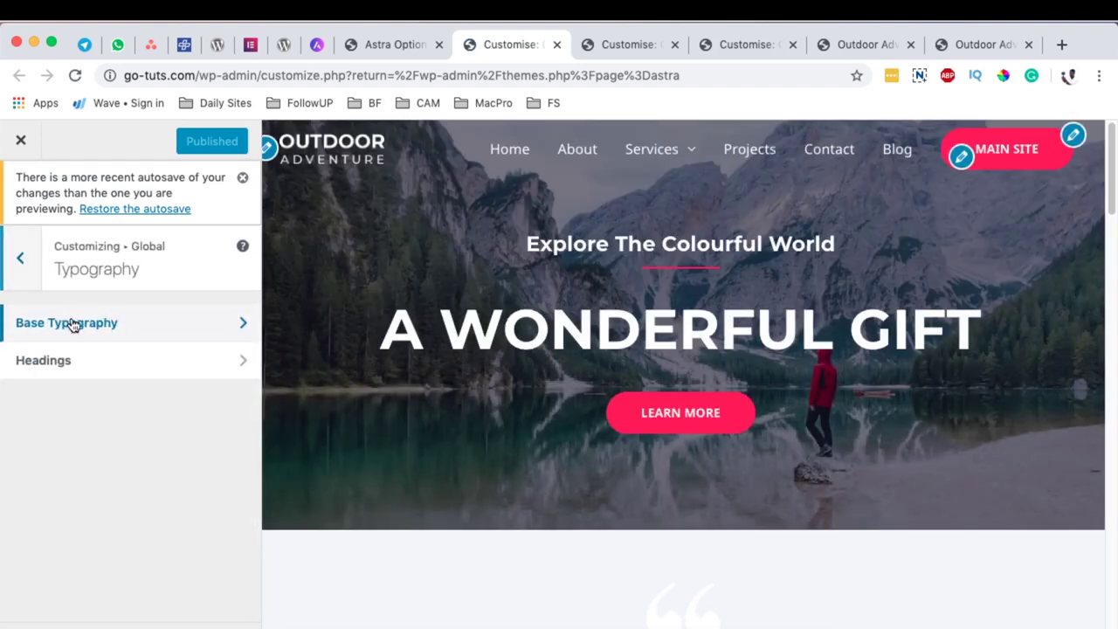
{"action": "left_click", "coordinate": [72, 322]}
{"action": "scroll", "coordinate": [108, 444], "scroll_direction": "down", "scroll_amount": 3}
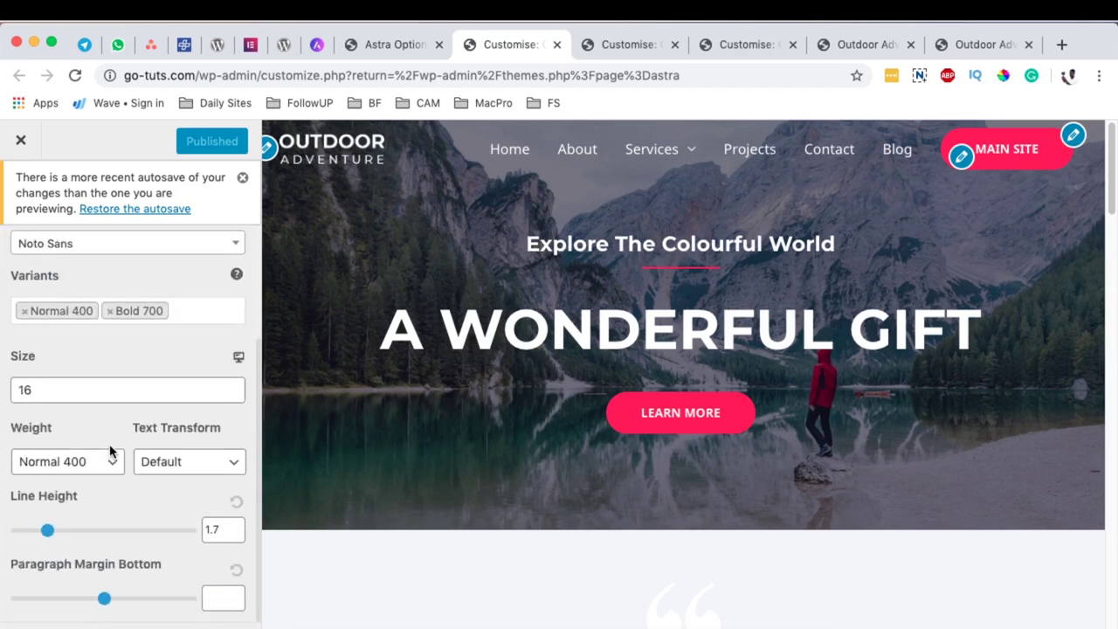
{"action": "left_click", "coordinate": [604, 45]}
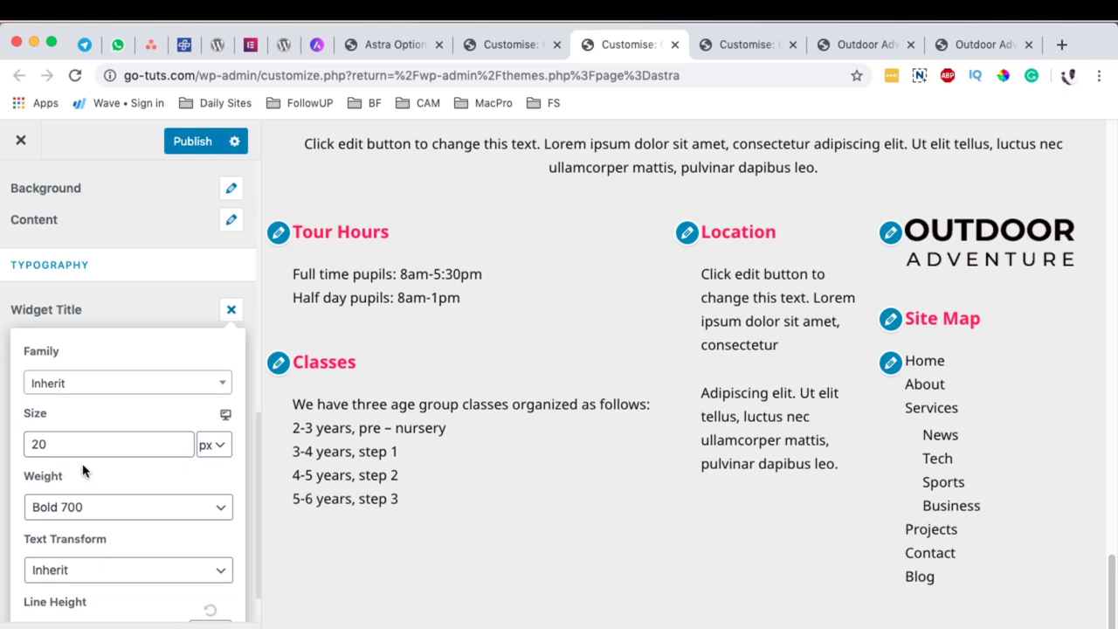
{"action": "left_click", "coordinate": [556, 44]}
Step: Try different desktop font sizes for the footer widget titles, including 30 px and 15 px, and settle on 25 px
{"action": "left_click_drag", "start_coordinate": [179, 444], "coordinate": [27, 444]}
{"action": "left_click", "coordinate": [371, 287]}
{"action": "left_click", "coordinate": [231, 568]}
{"action": "double_click", "coordinate": [32, 390]}
{"action": "key", "text": "Left"}
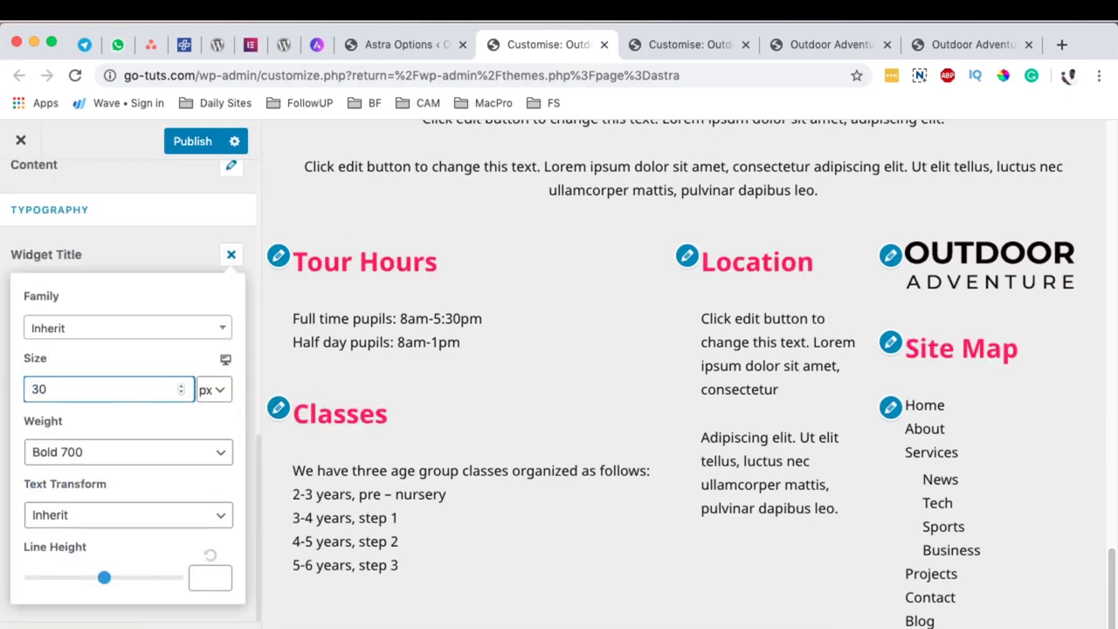
{"action": "key", "text": "BackSpace"}
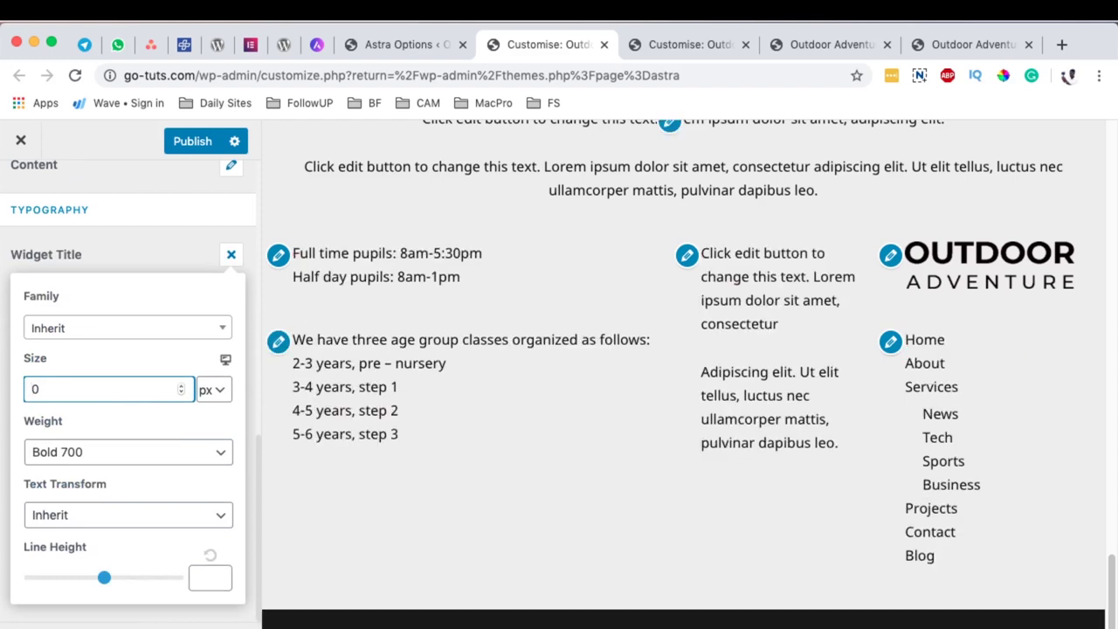
{"action": "type", "text": "1"}
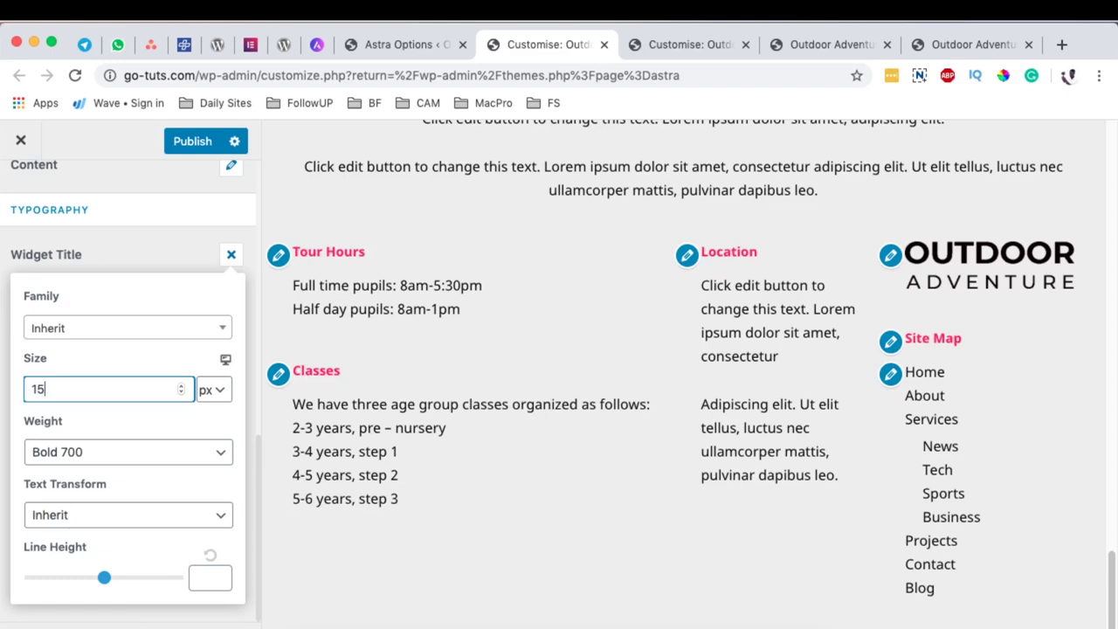
{"action": "key", "text": "BackSpace"}
{"action": "type", "text": "25"}
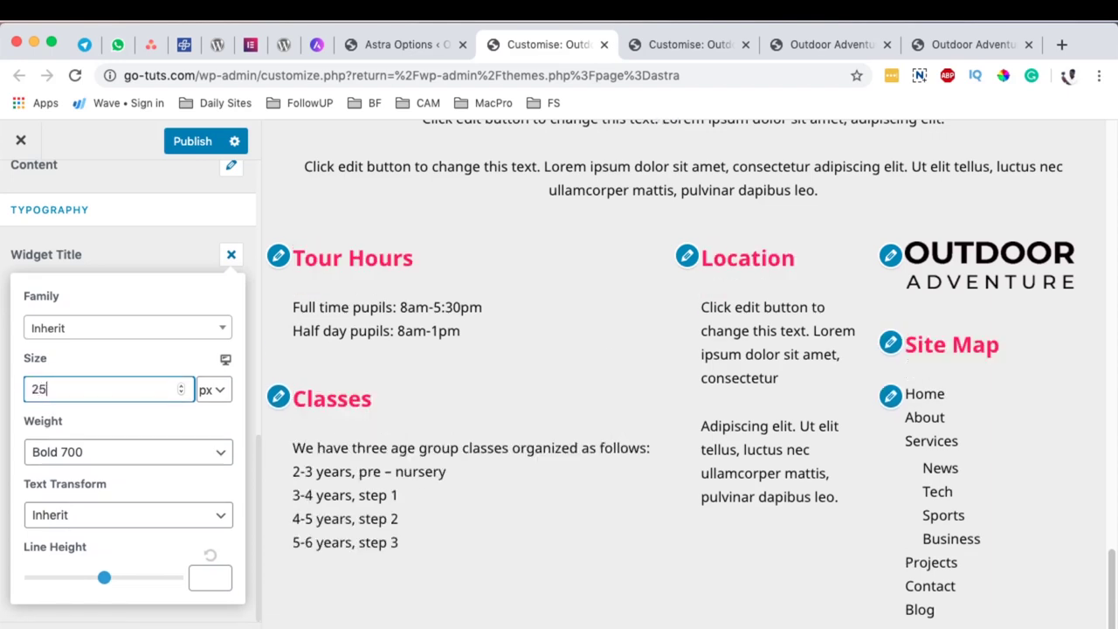
Step: Set the widget title's tablet font size to 25 px after trying 30 px and 20 px against the footer preview
{"action": "left_click", "coordinate": [226, 359]}
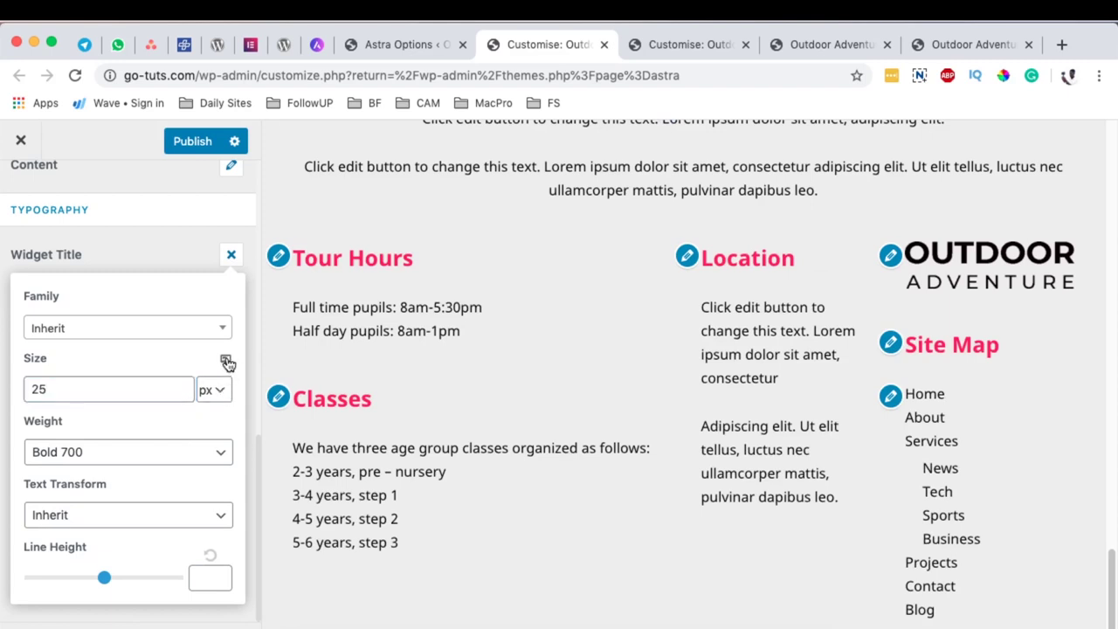
{"action": "scroll", "coordinate": [690, 463], "scroll_direction": "down", "scroll_amount": 3}
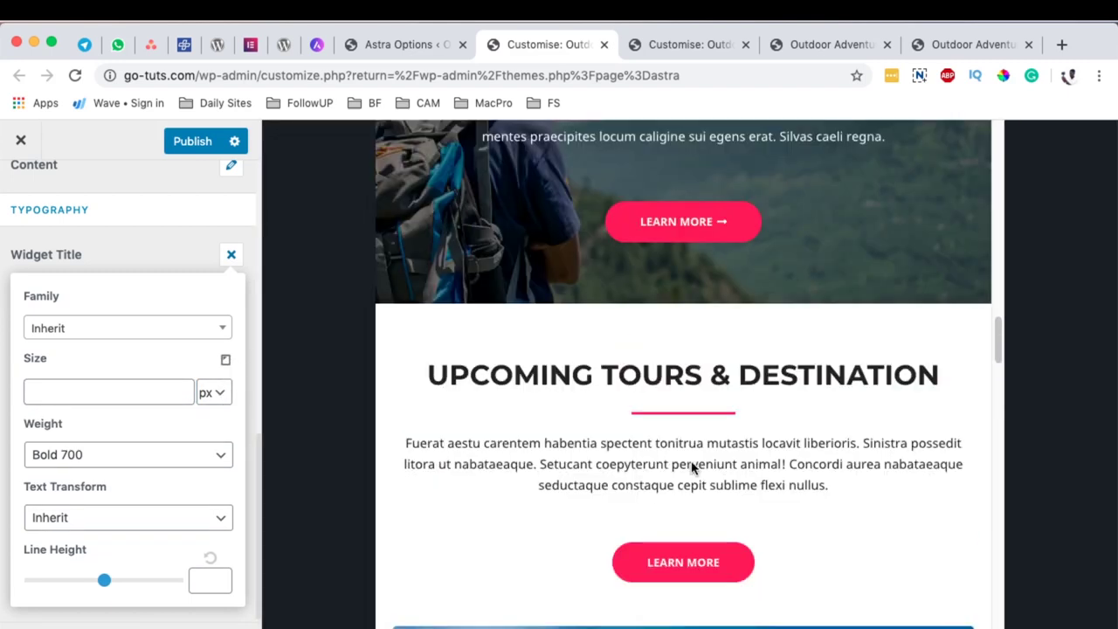
{"action": "scroll", "coordinate": [688, 463], "scroll_direction": "down", "scroll_amount": 10}
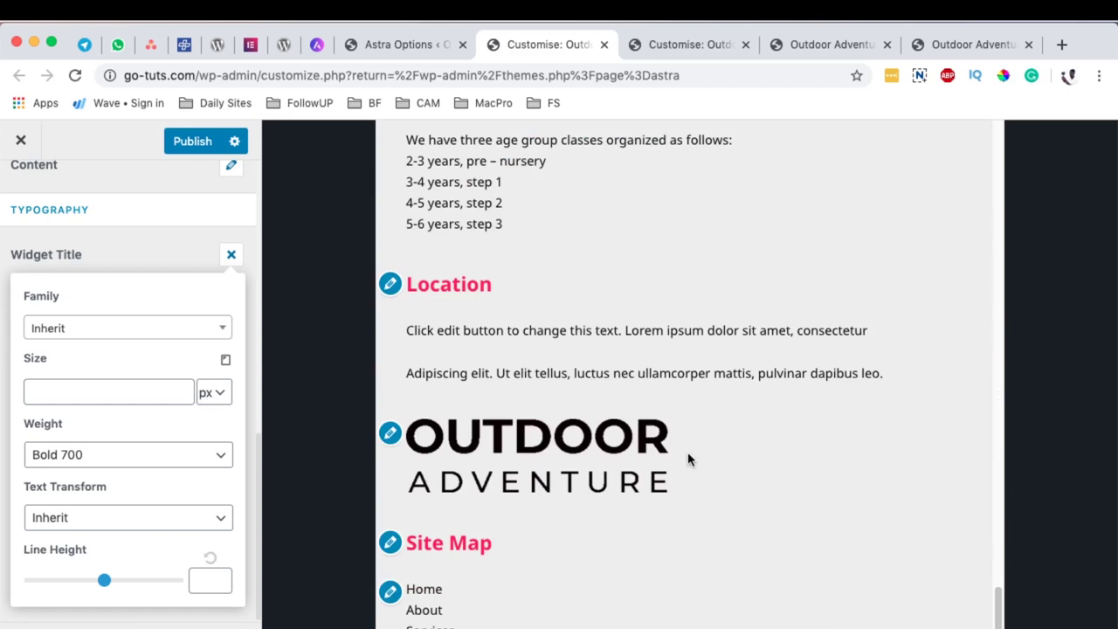
{"action": "left_click", "coordinate": [43, 393]}
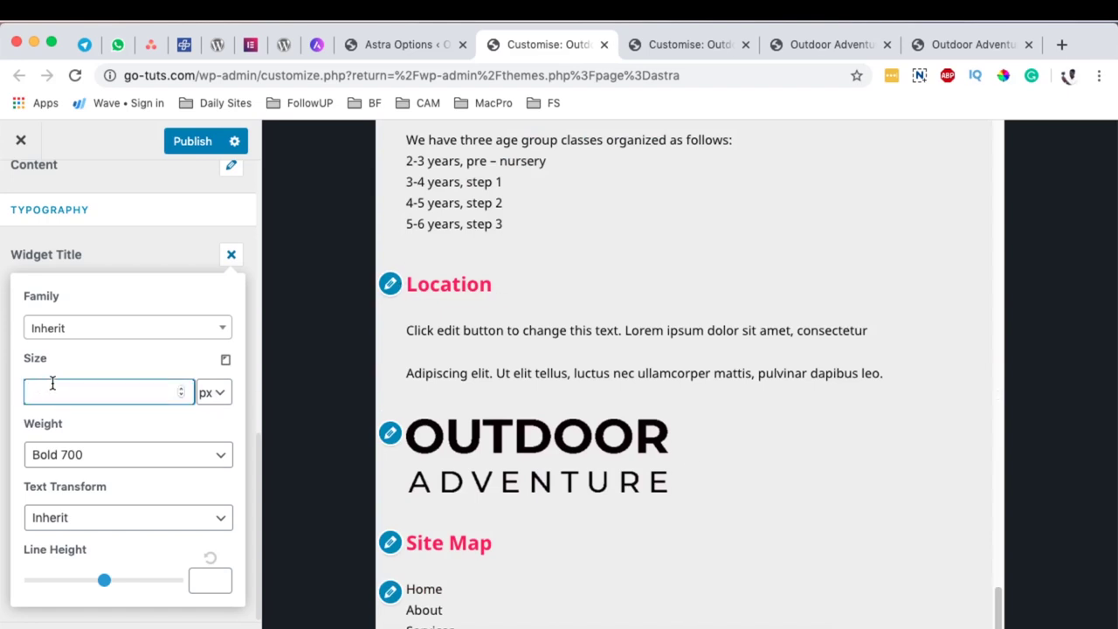
{"action": "type", "text": "30"}
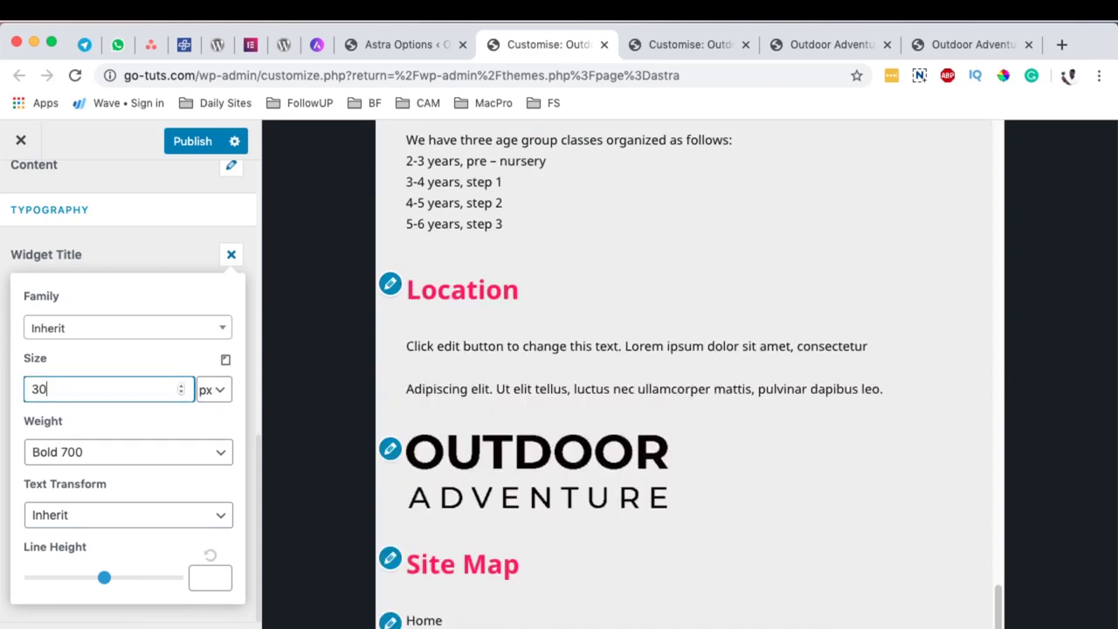
{"action": "key", "text": "BackSpace"}
{"action": "key", "text": "BackSpace"}
{"action": "type", "text": "2"}
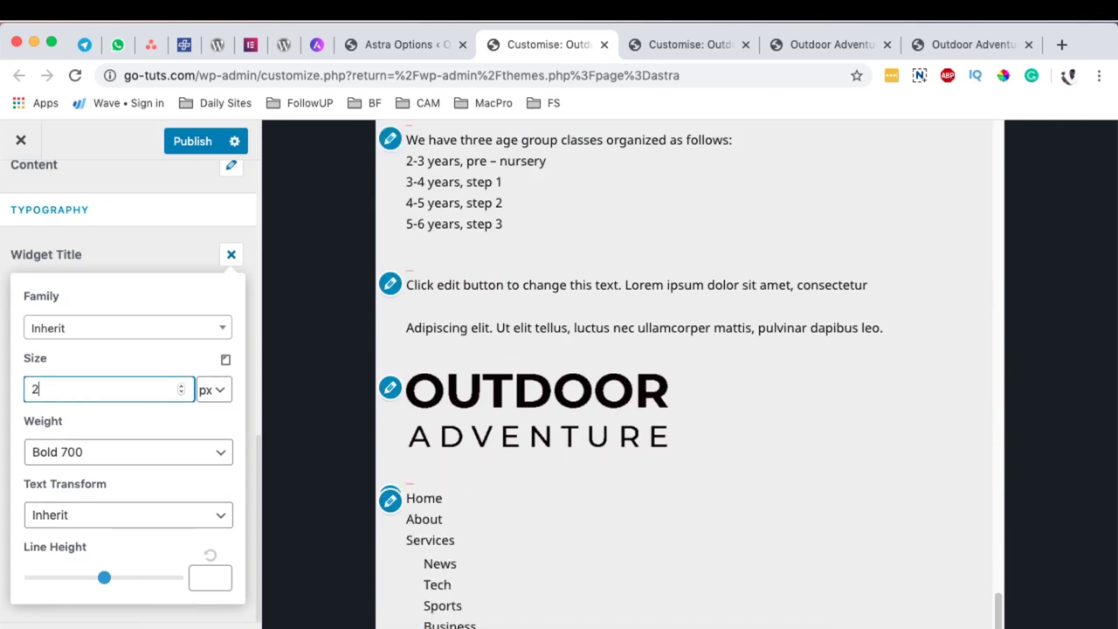
{"action": "type", "text": "0"}
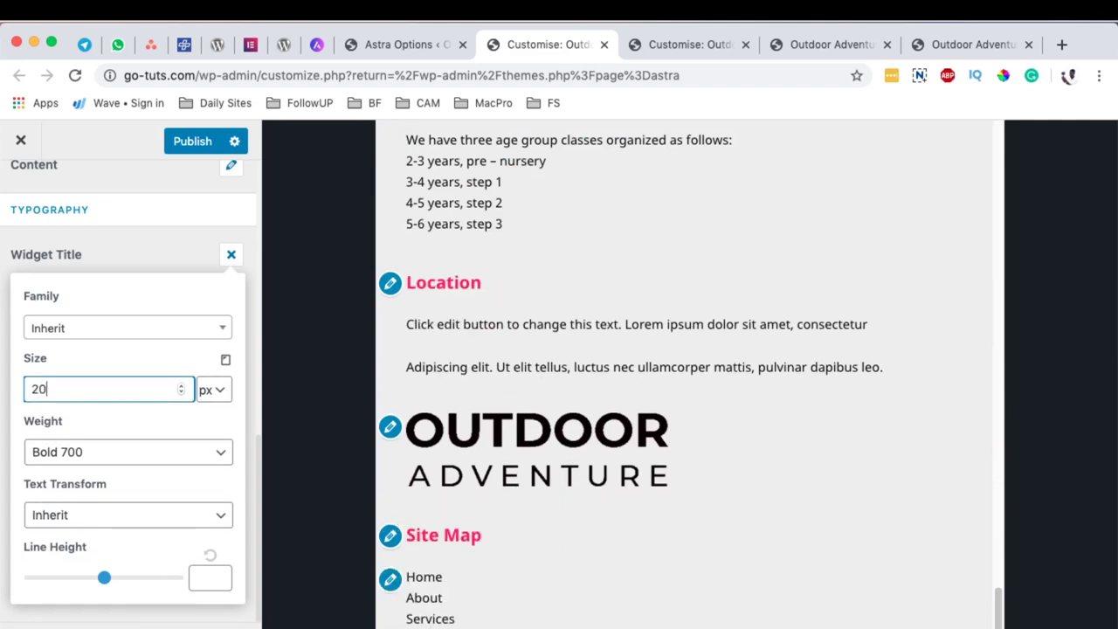
{"action": "key", "text": "BackSpace"}
{"action": "type", "text": "5"}
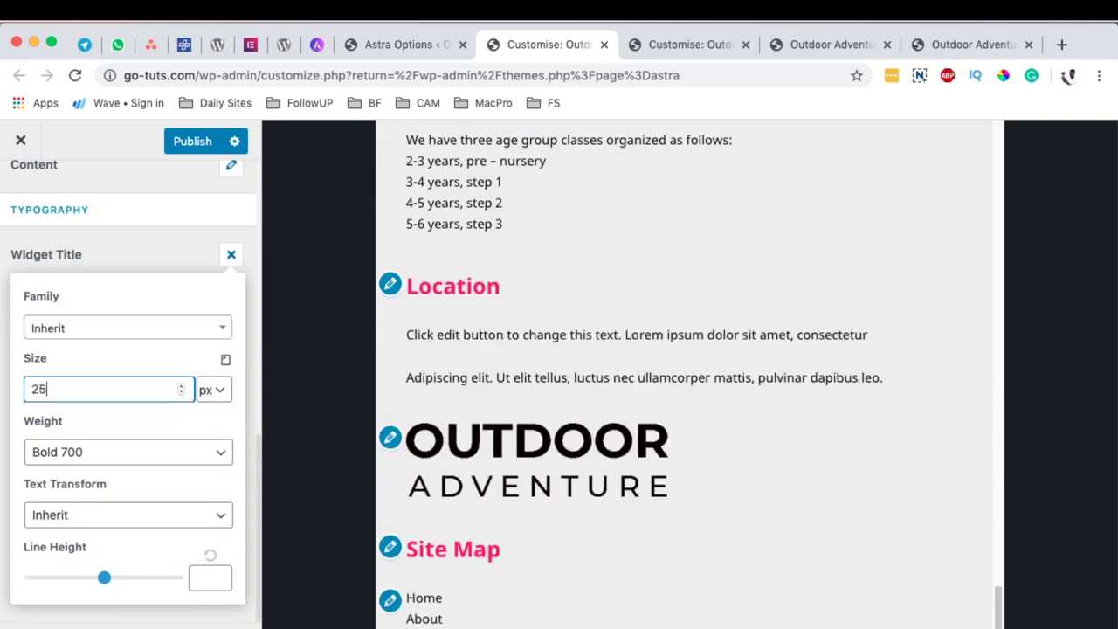
Step: Set the widget title's mobile font size to 20 px and return the preview to desktop view
{"action": "left_click", "coordinate": [225, 362]}
{"action": "scroll", "coordinate": [633, 413], "scroll_direction": "down", "scroll_amount": 3}
{"action": "scroll", "coordinate": [634, 412], "scroll_direction": "up", "scroll_amount": 10}
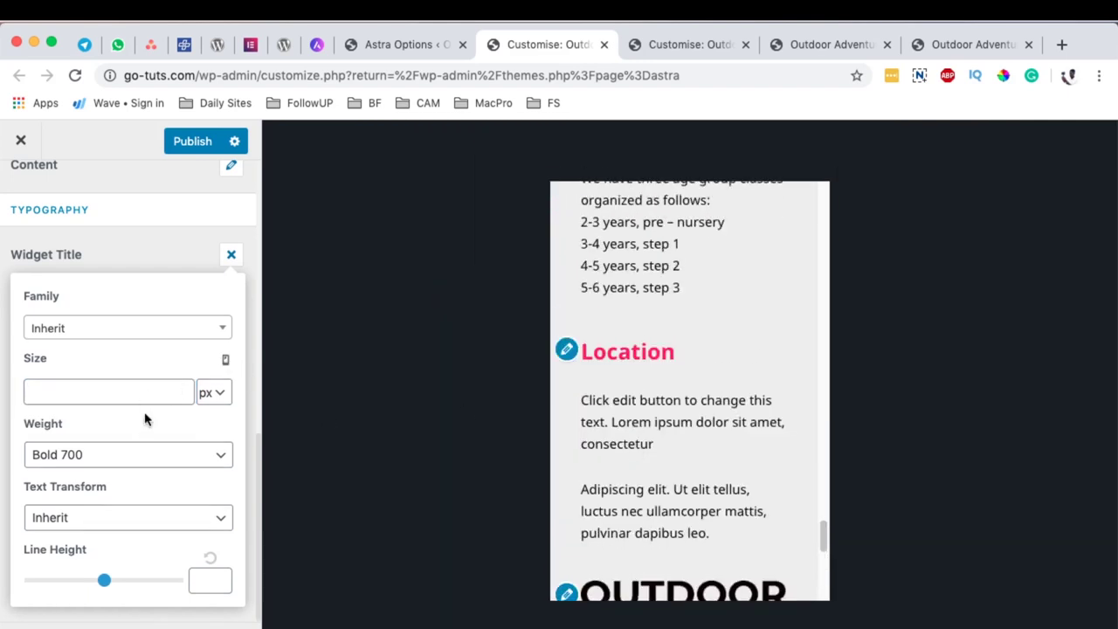
{"action": "left_click", "coordinate": [37, 390]}
{"action": "type", "text": "20"}
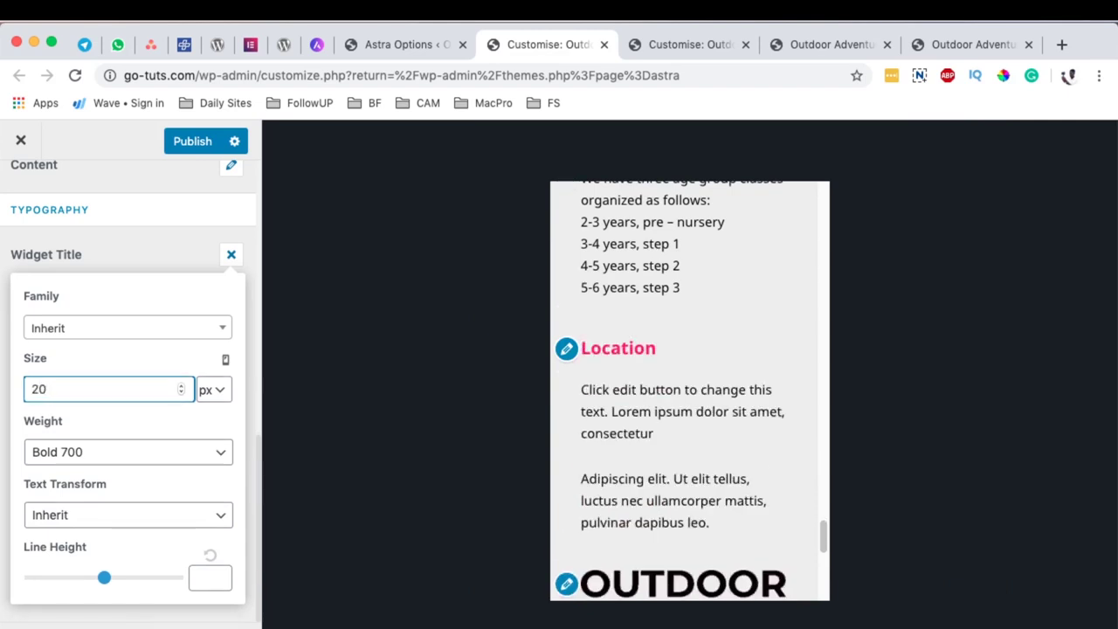
{"action": "left_click", "coordinate": [226, 361]}
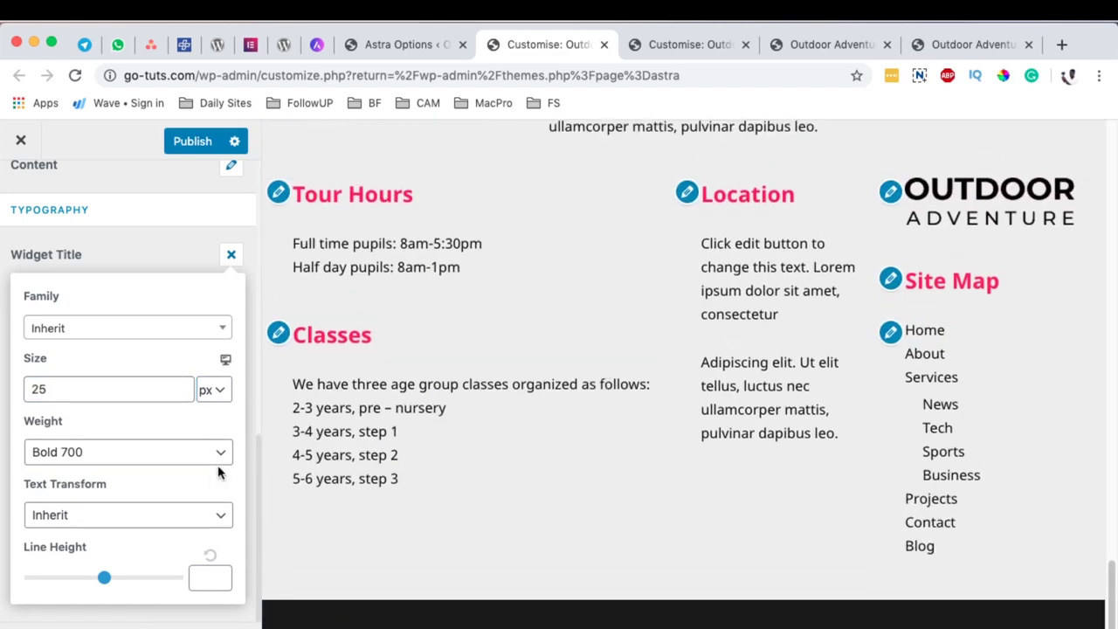
Step: Compare the widget titles with the Inherit weight and set their font weight to Extra Bold 800
{"action": "left_click", "coordinate": [70, 454]}
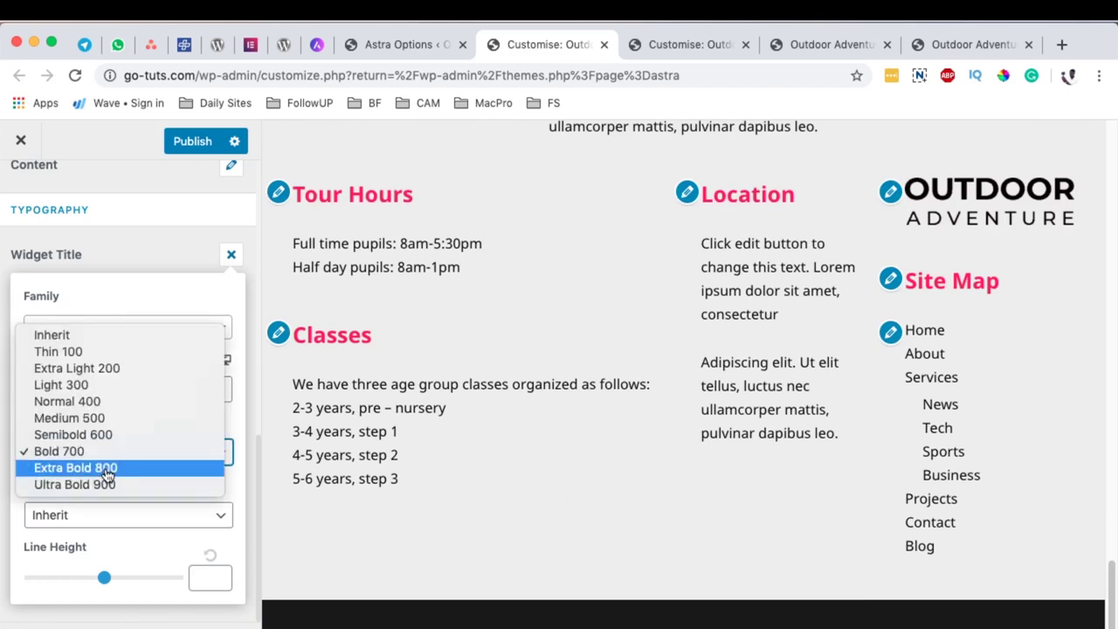
{"action": "left_click", "coordinate": [83, 335]}
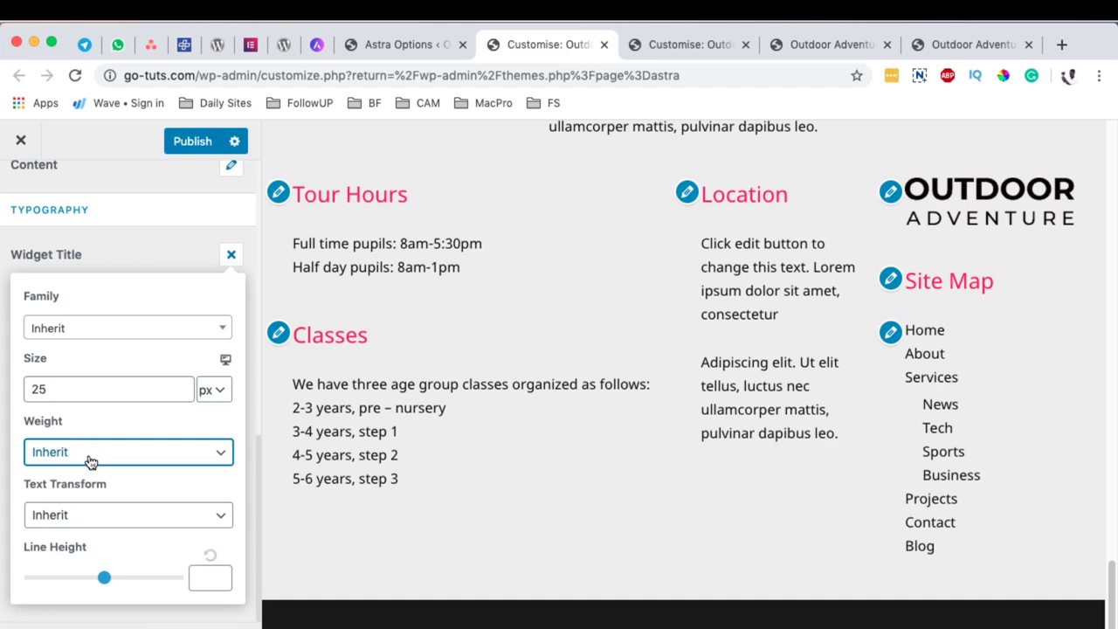
{"action": "left_click", "coordinate": [91, 461]}
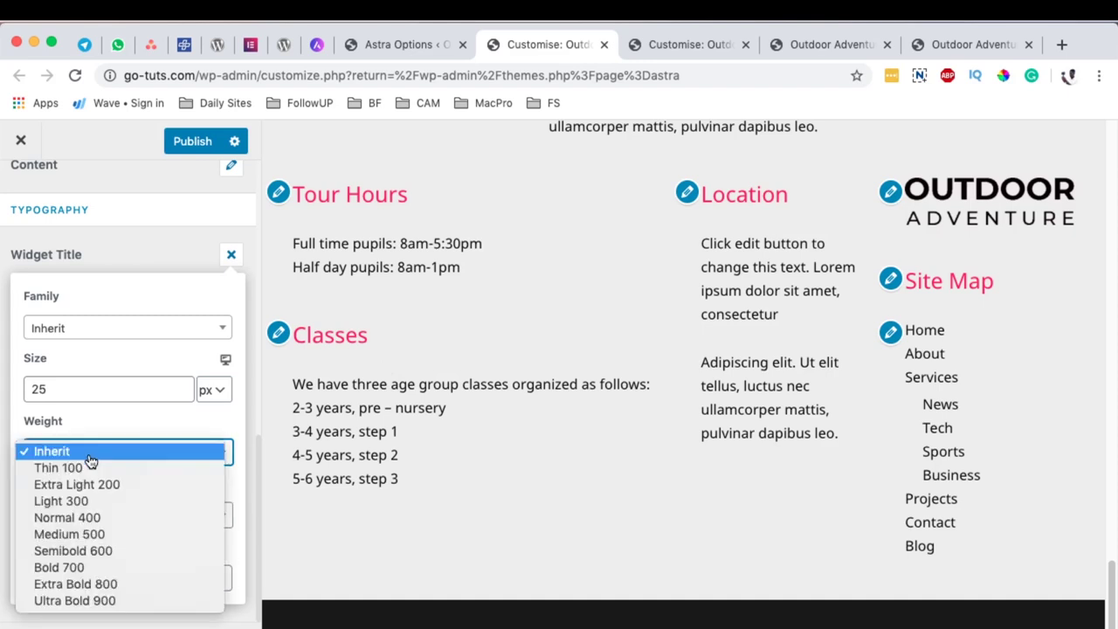
{"action": "left_click", "coordinate": [124, 585]}
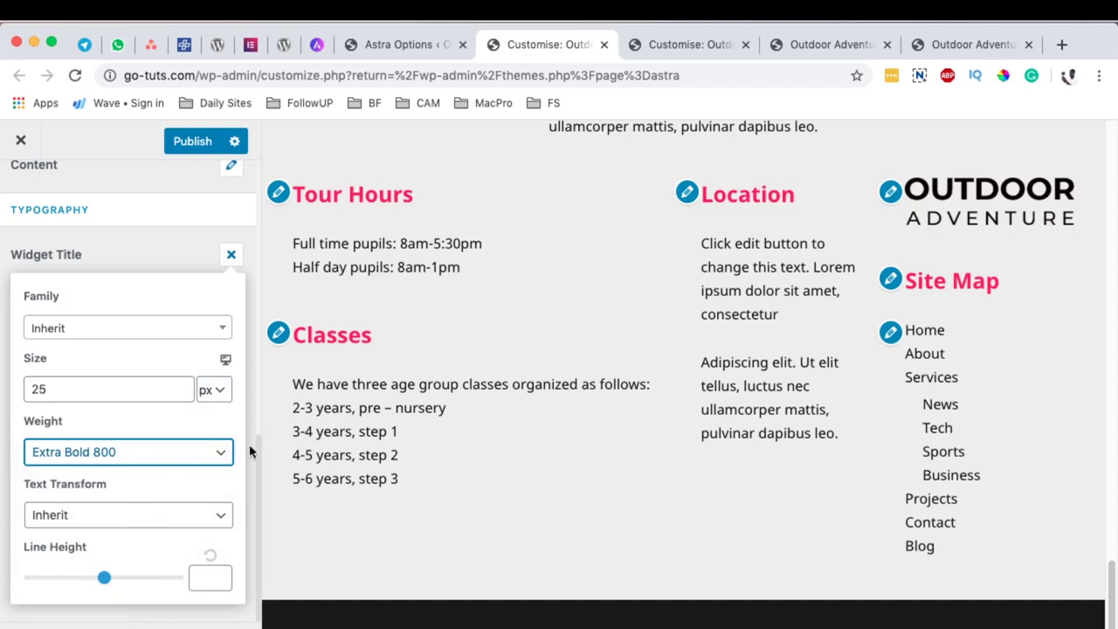
Step: Try the Uppercase and Capitalize text transforms on the widget titles and return the setting to Inherit
{"action": "left_click", "coordinate": [120, 516]}
{"action": "left_click", "coordinate": [103, 490]}
{"action": "left_click", "coordinate": [84, 516]}
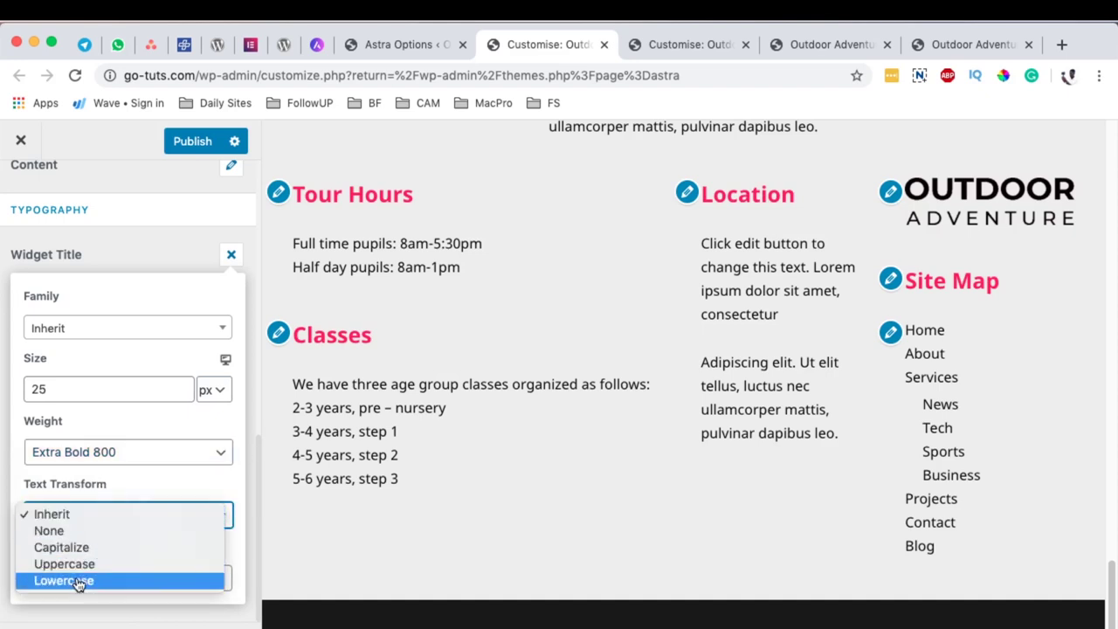
{"action": "left_click", "coordinate": [88, 571]}
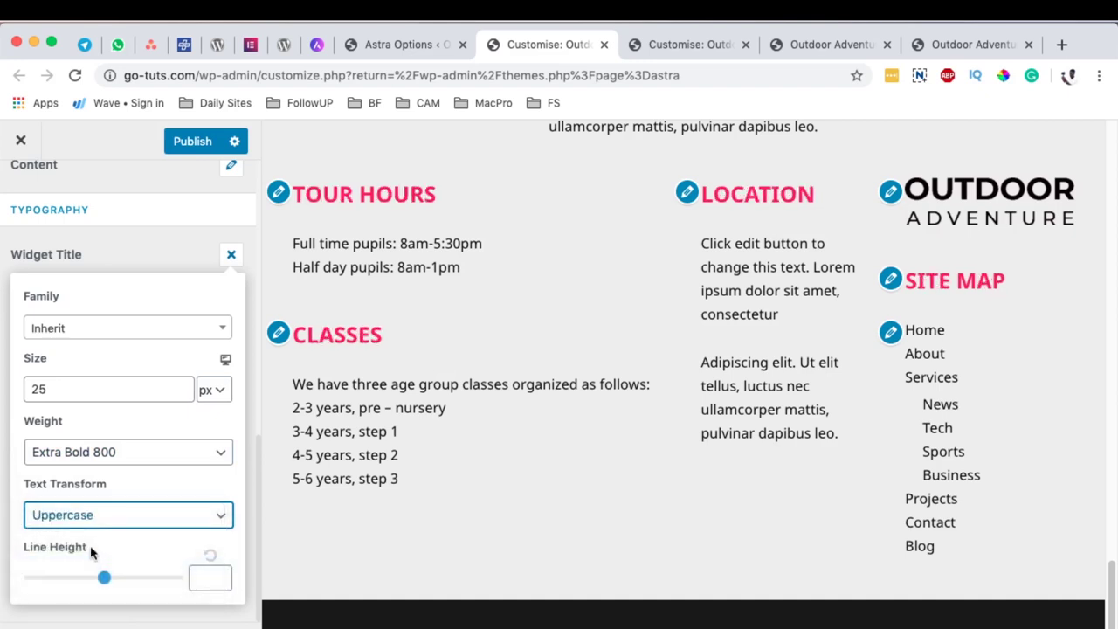
{"action": "left_click", "coordinate": [96, 517]}
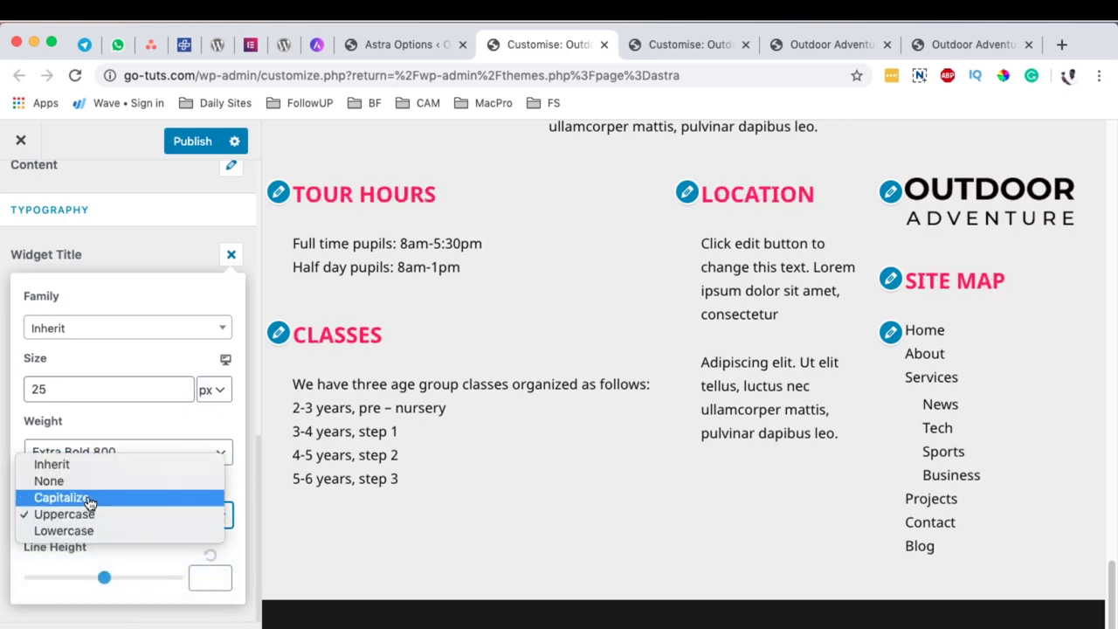
{"action": "left_click", "coordinate": [93, 497]}
{"action": "left_click", "coordinate": [105, 520]}
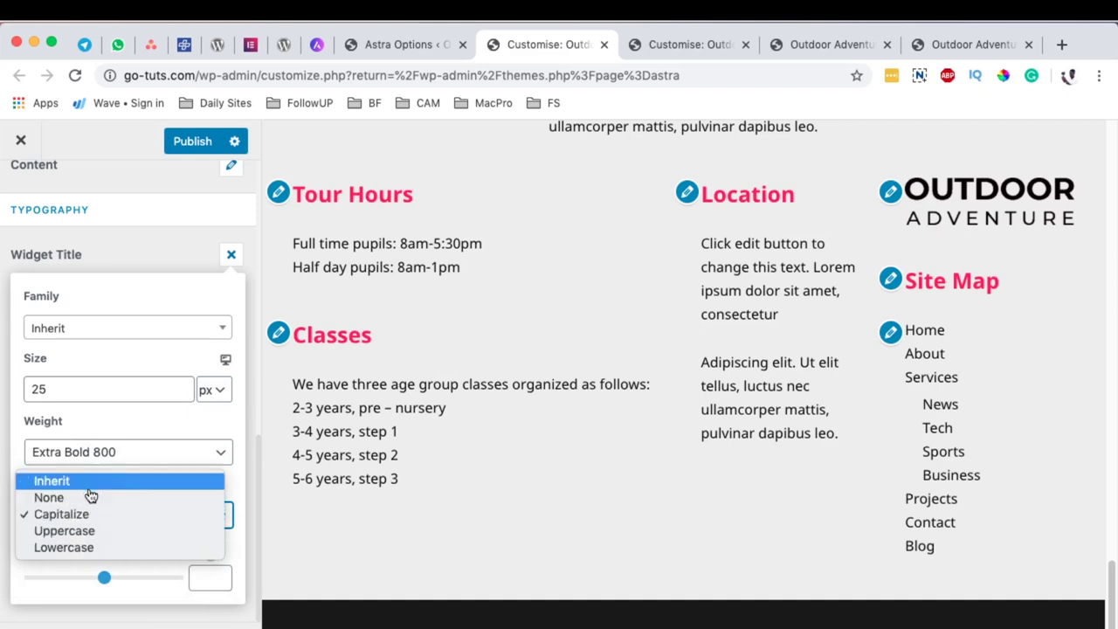
{"action": "left_click", "coordinate": [88, 477]}
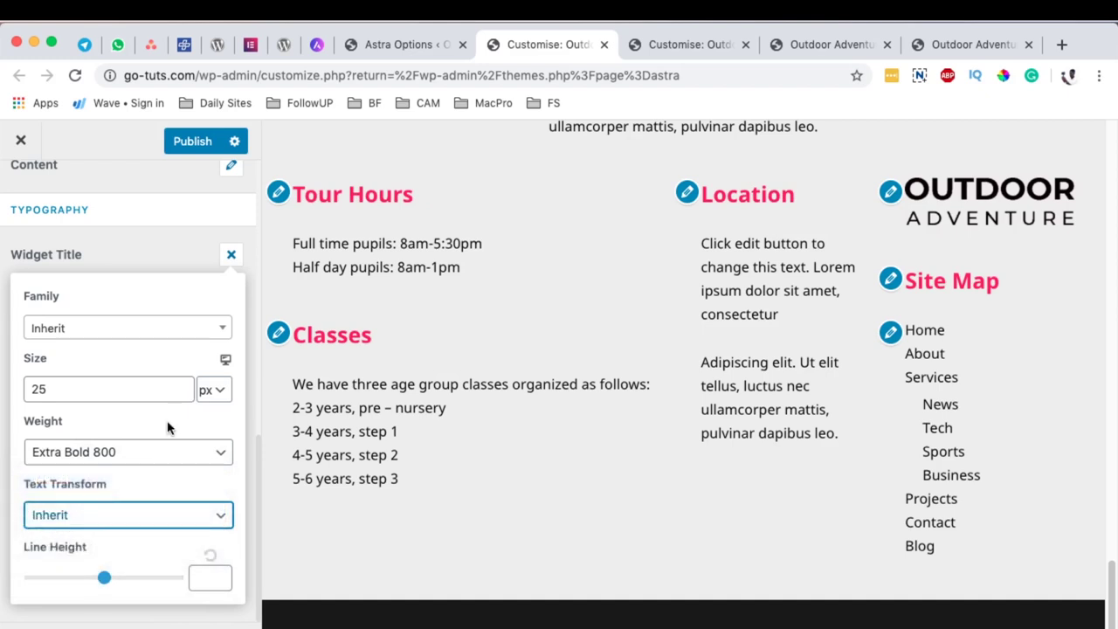
Step: Open the Widget Content typography settings and set the desktop font size to 15 px, keeping the inherited font family
{"action": "scroll", "coordinate": [155, 417], "scroll_direction": "up", "scroll_amount": 4}
{"action": "scroll", "coordinate": [157, 411], "scroll_direction": "down", "scroll_amount": 3}
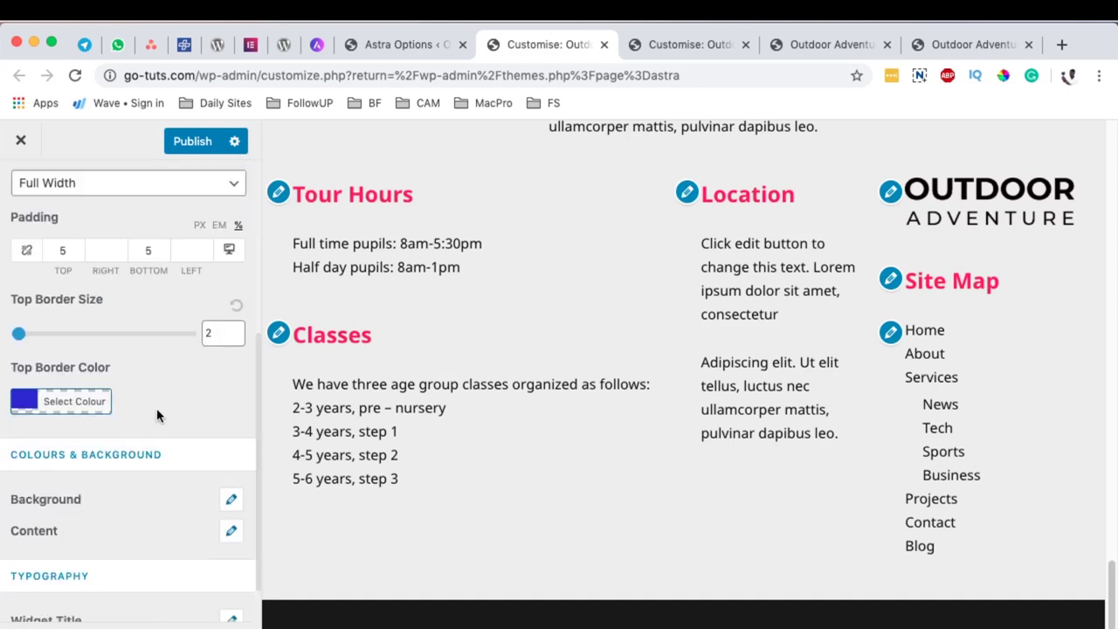
{"action": "left_click", "coordinate": [232, 500]}
{"action": "scroll", "coordinate": [218, 486], "scroll_direction": "down", "scroll_amount": 3}
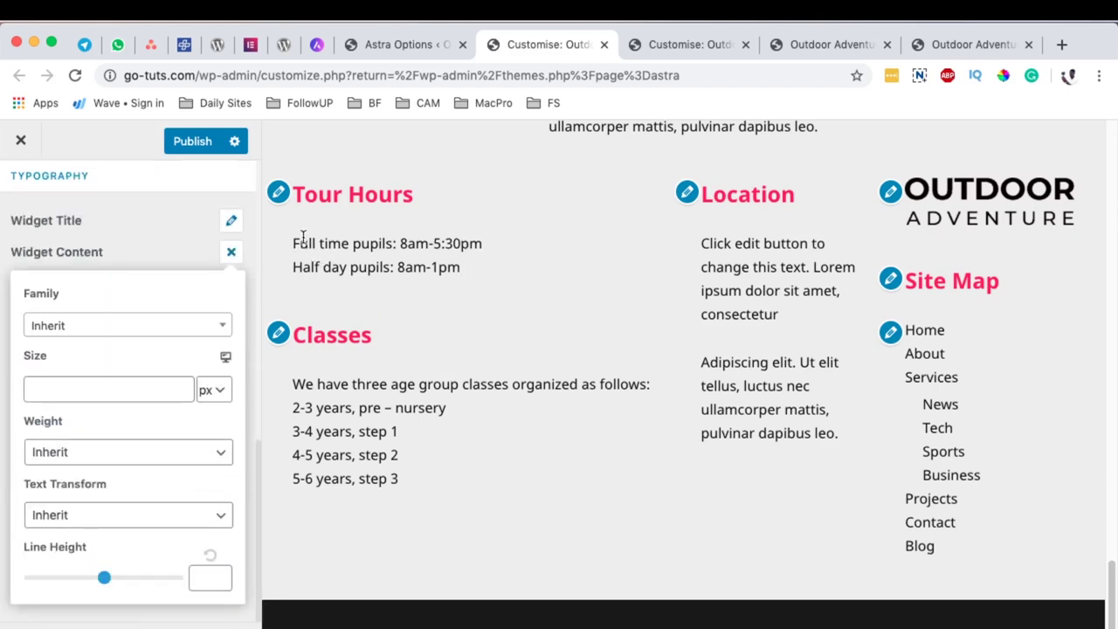
{"action": "left_click", "coordinate": [77, 326]}
{"action": "left_click", "coordinate": [78, 327]}
{"action": "left_click", "coordinate": [68, 387]}
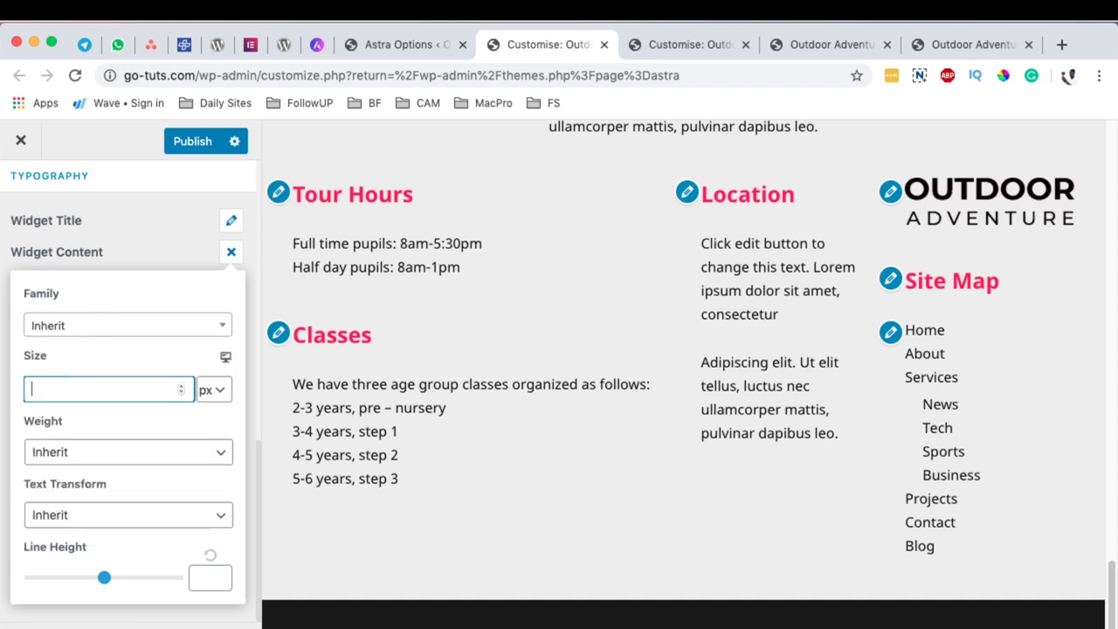
{"action": "type", "text": "15"}
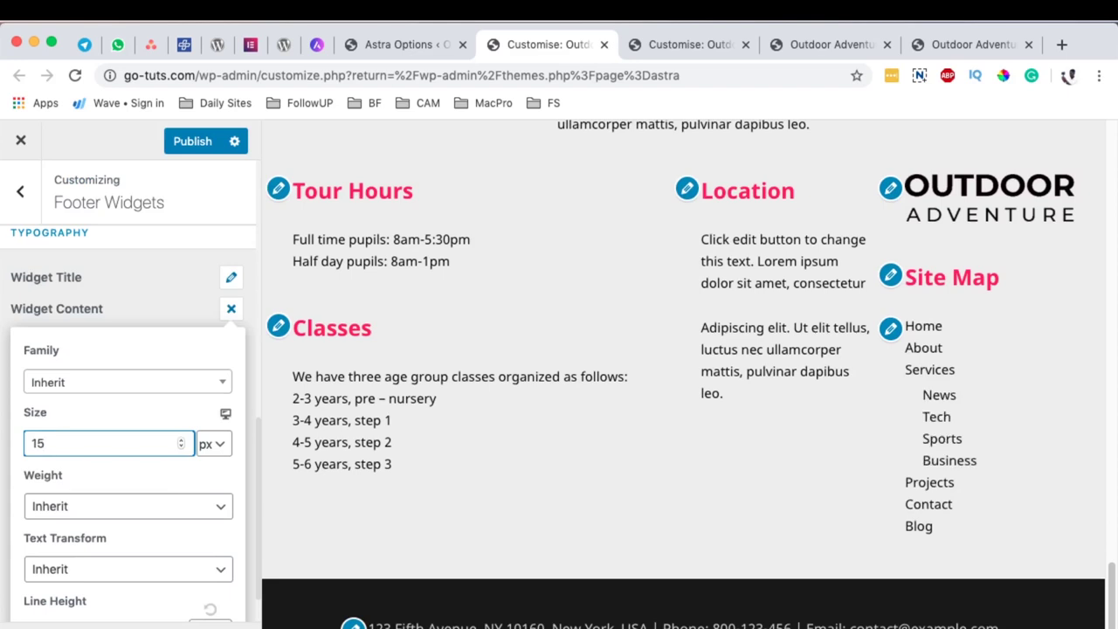
Step: Try widget content sizes of 20 px and 14 px on desktop and return the size to 15 px
{"action": "key", "text": "BackSpace"}
{"action": "key", "text": "BackSpace"}
{"action": "type", "text": "20"}
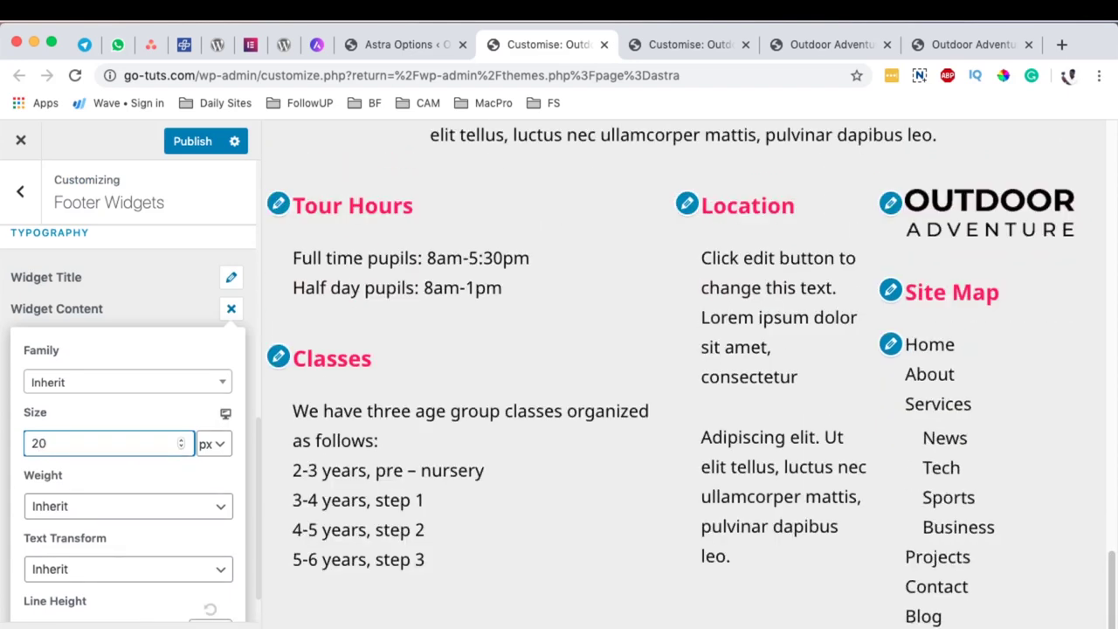
{"action": "key", "text": "BackSpace"}
{"action": "key", "text": "BackSpace"}
{"action": "type", "text": "1"}
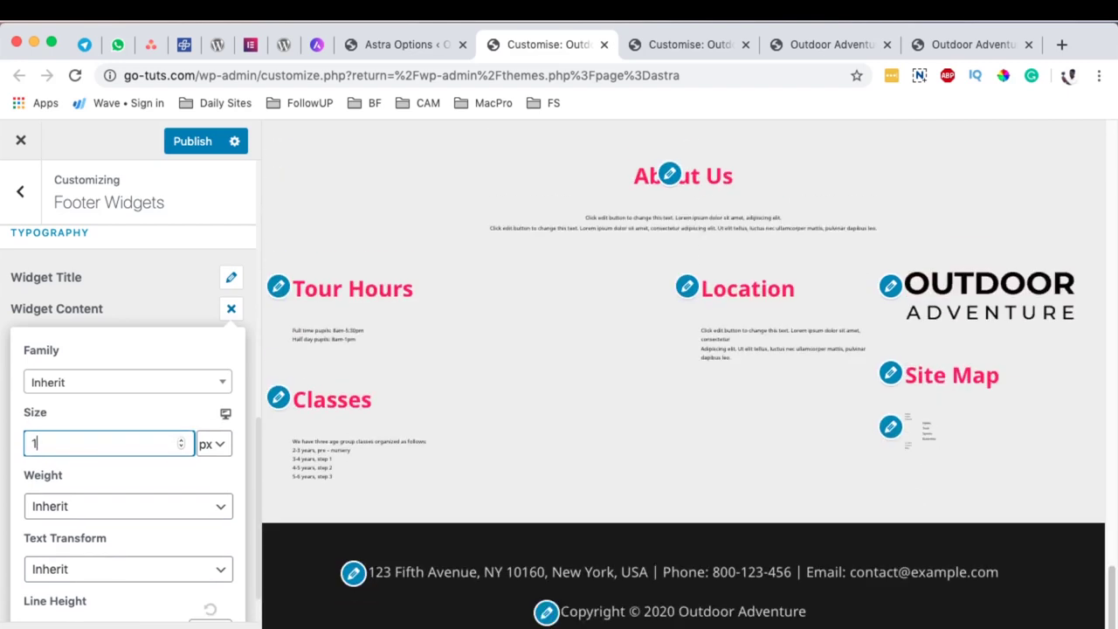
{"action": "type", "text": "4"}
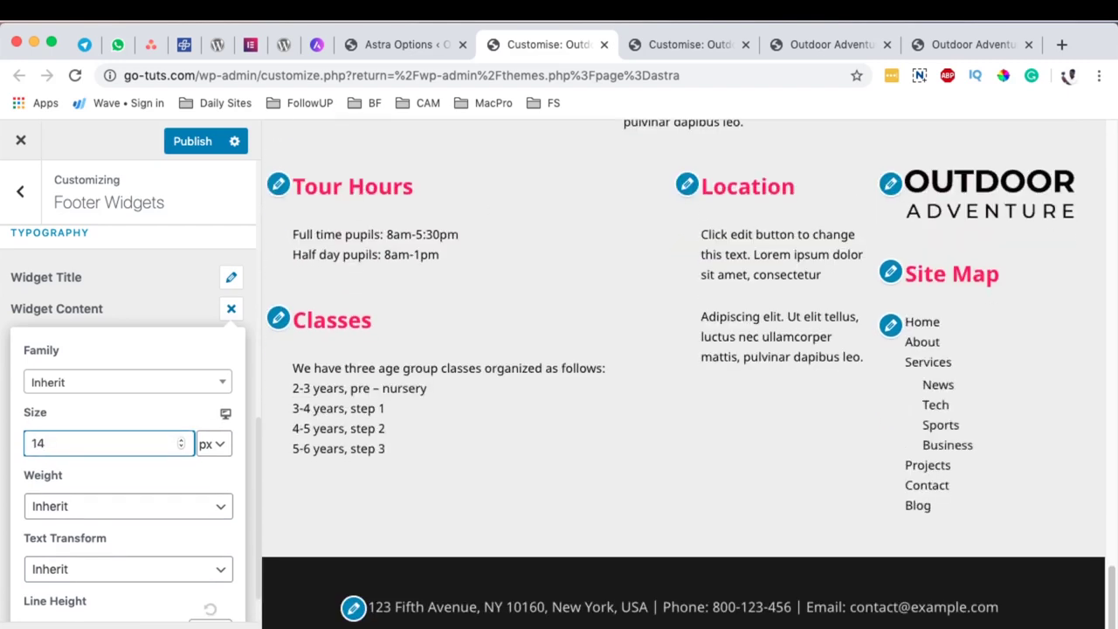
{"action": "type", "text": "5"}
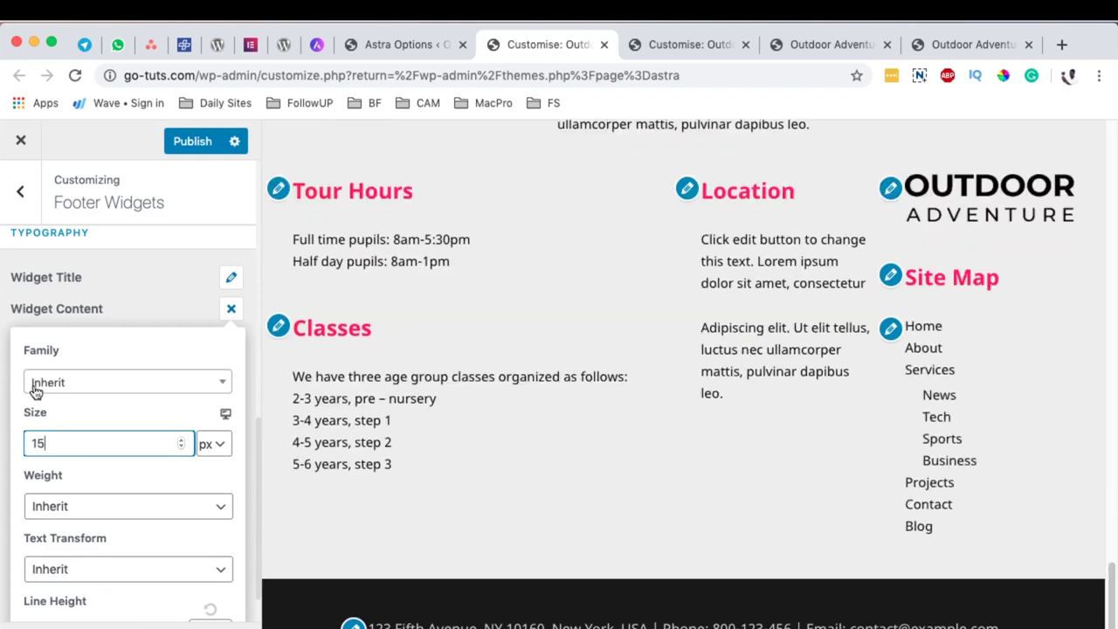
Step: Set the widget content font size to 15 px for the tablet view
{"action": "scroll", "coordinate": [157, 496], "scroll_direction": "down", "scroll_amount": 2}
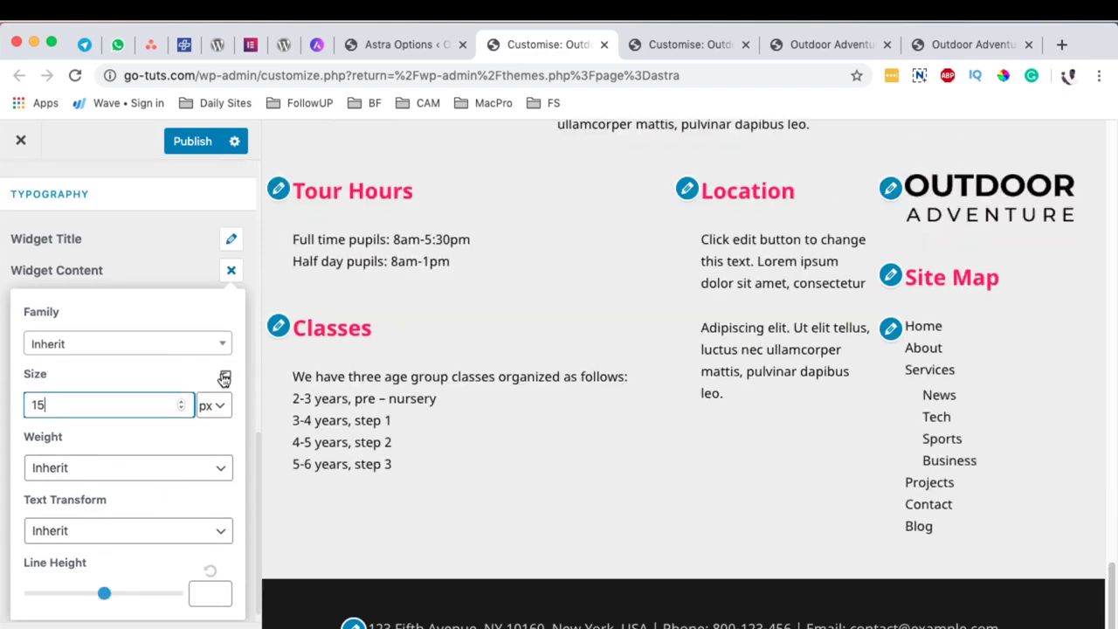
{"action": "left_click", "coordinate": [225, 378]}
{"action": "scroll", "coordinate": [645, 424], "scroll_direction": "down", "scroll_amount": 1}
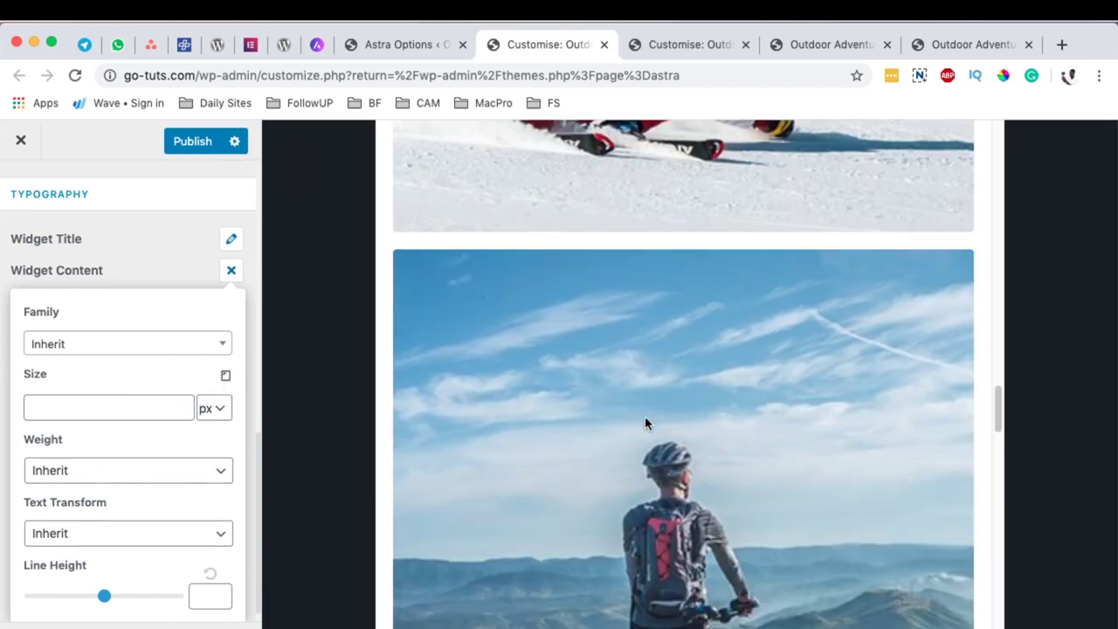
{"action": "scroll", "coordinate": [644, 419], "scroll_direction": "down", "scroll_amount": 10}
{"action": "scroll", "coordinate": [642, 410], "scroll_direction": "up", "scroll_amount": 5}
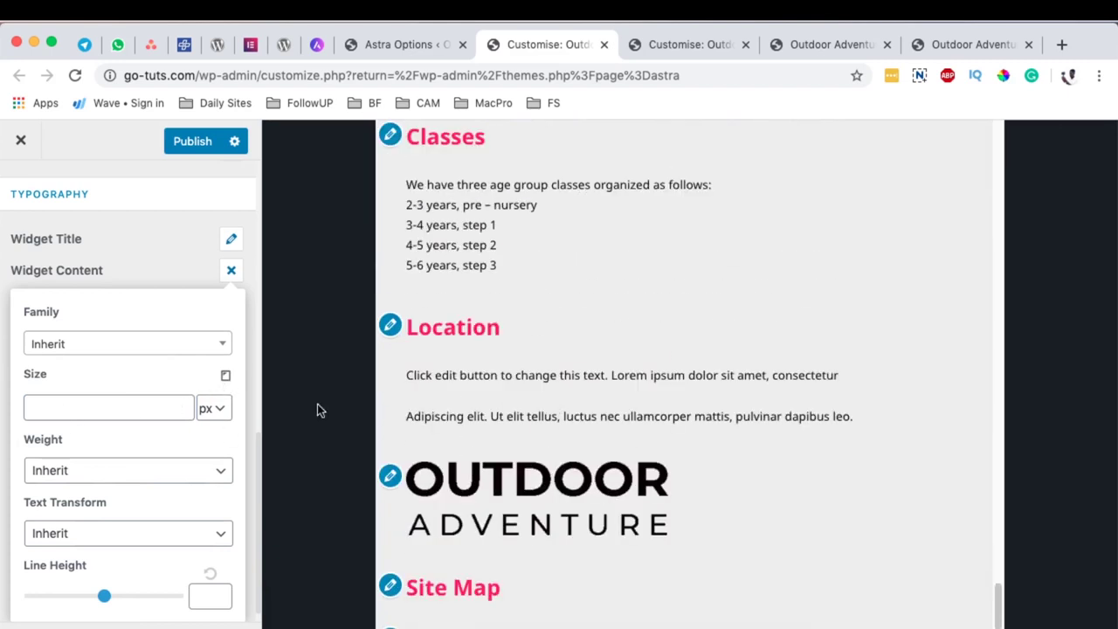
{"action": "left_click", "coordinate": [78, 411]}
{"action": "type", "text": "15"}
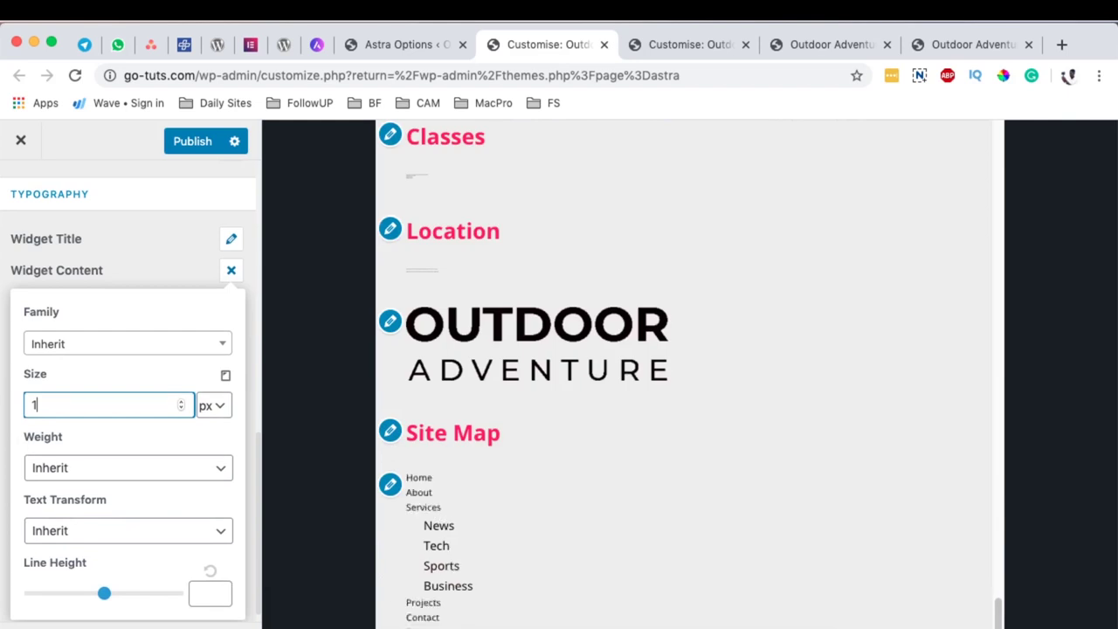
Step: Check the footer widget content in the mobile view and return to the desktop view
{"action": "left_click", "coordinate": [225, 376]}
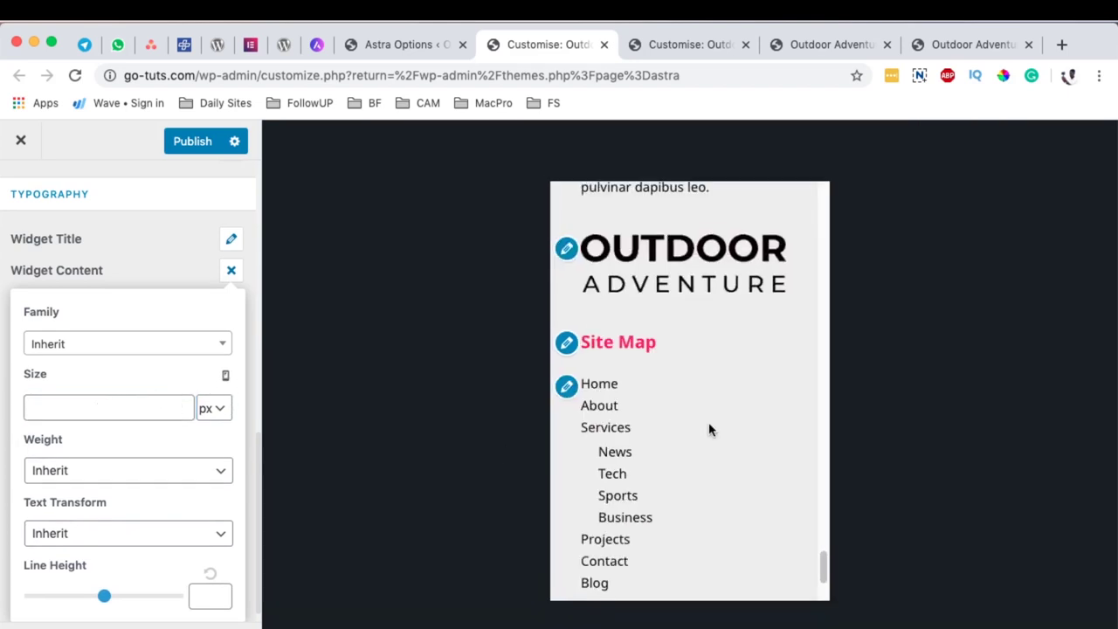
{"action": "scroll", "coordinate": [708, 424], "scroll_direction": "up", "scroll_amount": 10}
{"action": "scroll", "coordinate": [704, 426], "scroll_direction": "up", "scroll_amount": 2}
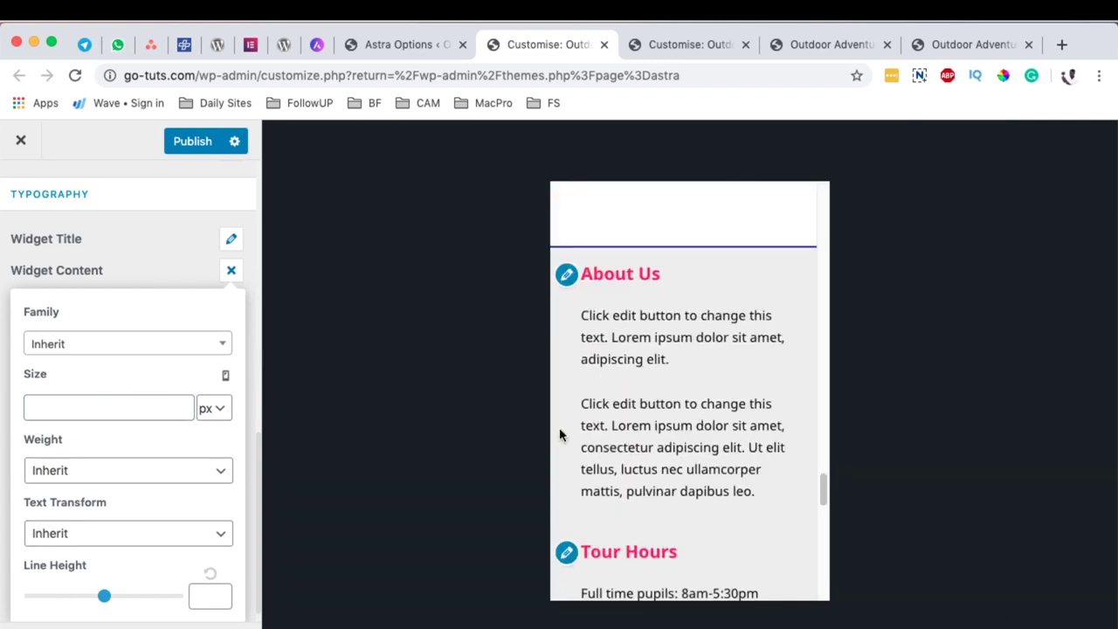
{"action": "left_click", "coordinate": [226, 376]}
Step: Review the footer on desktop, examining its top border, widget titles and content against the page section above
{"action": "scroll", "coordinate": [225, 318], "scroll_direction": "up", "scroll_amount": 5}
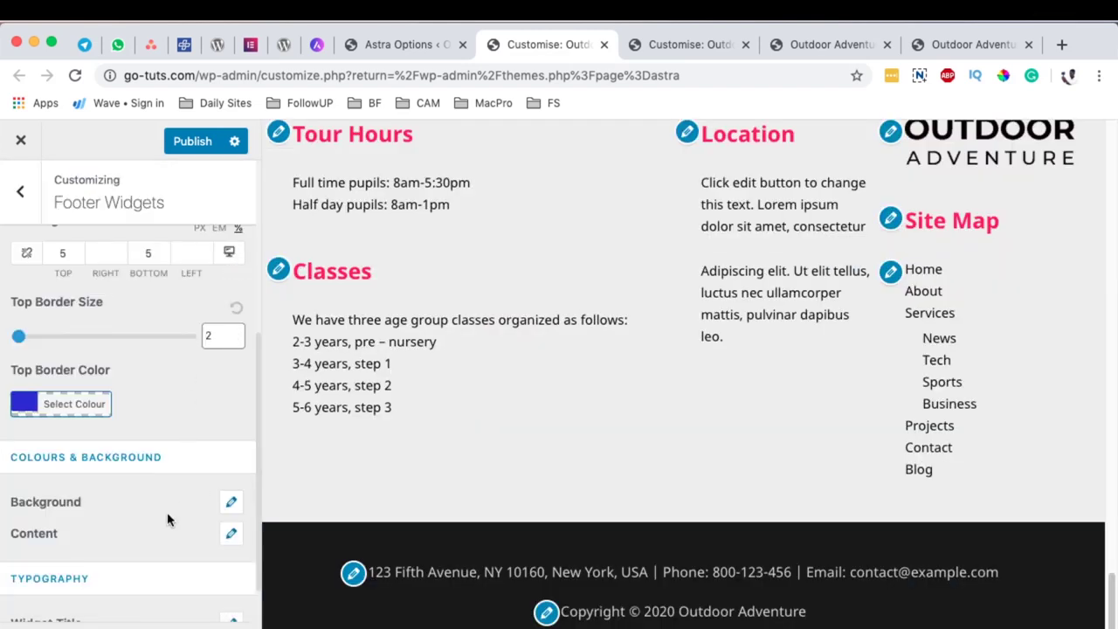
{"action": "scroll", "coordinate": [167, 512], "scroll_direction": "down", "scroll_amount": 1}
{"action": "scroll", "coordinate": [388, 348], "scroll_direction": "up", "scroll_amount": 3}
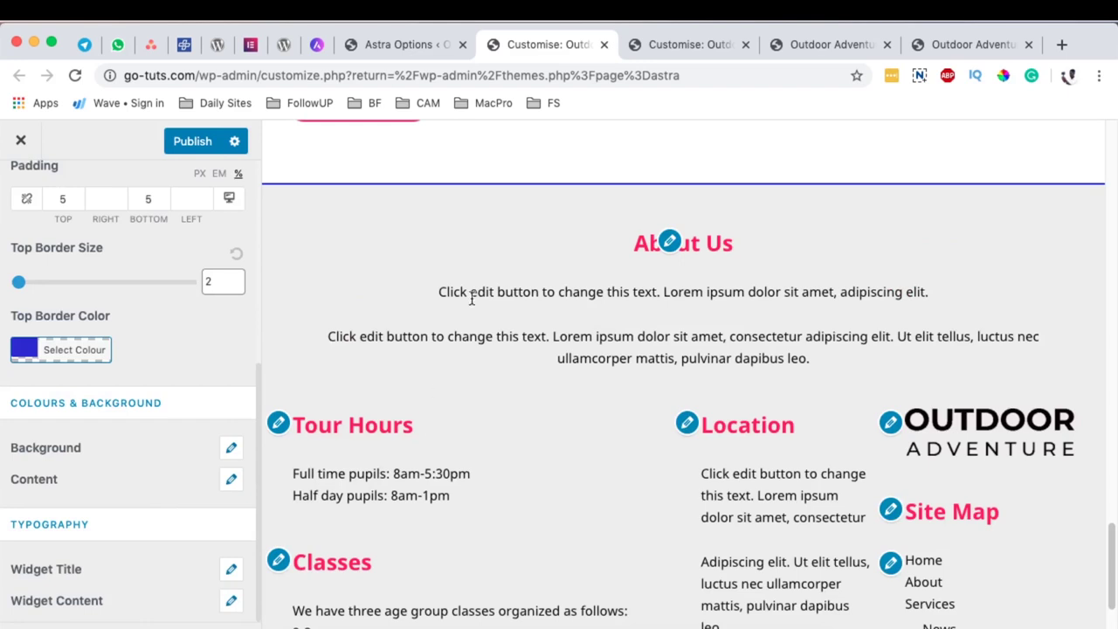
{"action": "scroll", "coordinate": [590, 394], "scroll_direction": "up", "scroll_amount": 3}
{"action": "scroll", "coordinate": [605, 387], "scroll_direction": "up", "scroll_amount": 1}
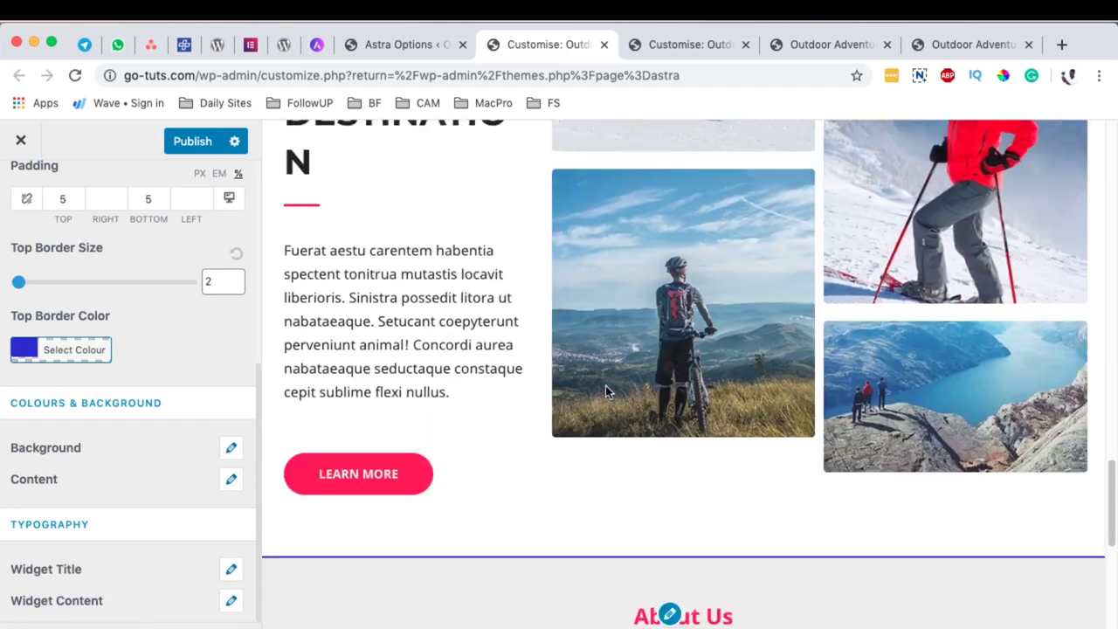
{"action": "scroll", "coordinate": [605, 380], "scroll_direction": "down", "scroll_amount": 5}
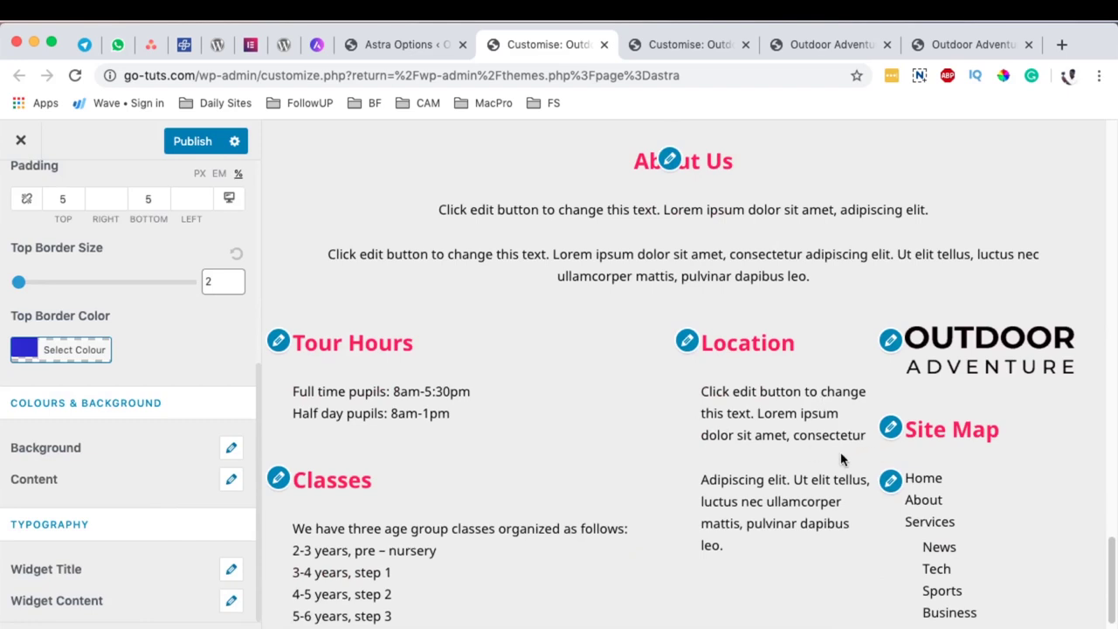
{"action": "scroll", "coordinate": [840, 451], "scroll_direction": "up", "scroll_amount": 6}
{"action": "scroll", "coordinate": [839, 453], "scroll_direction": "down", "scroll_amount": 4}
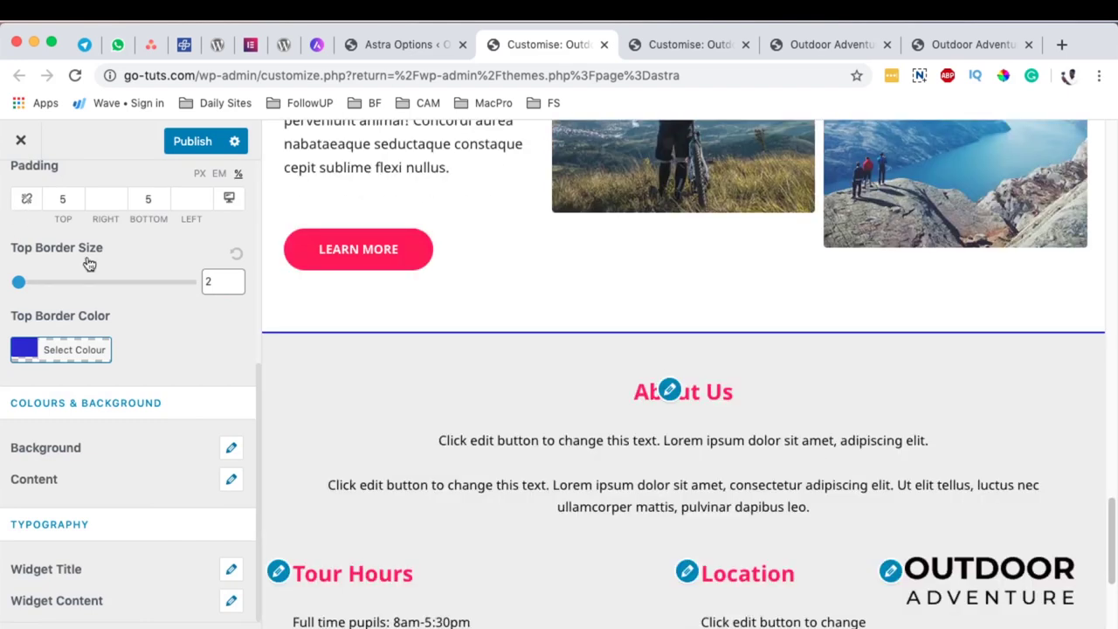
Step: Change the footer widgets layout to four equal columns and compare it with the footer on the live site
{"action": "scroll", "coordinate": [89, 273], "scroll_direction": "up", "scroll_amount": 5}
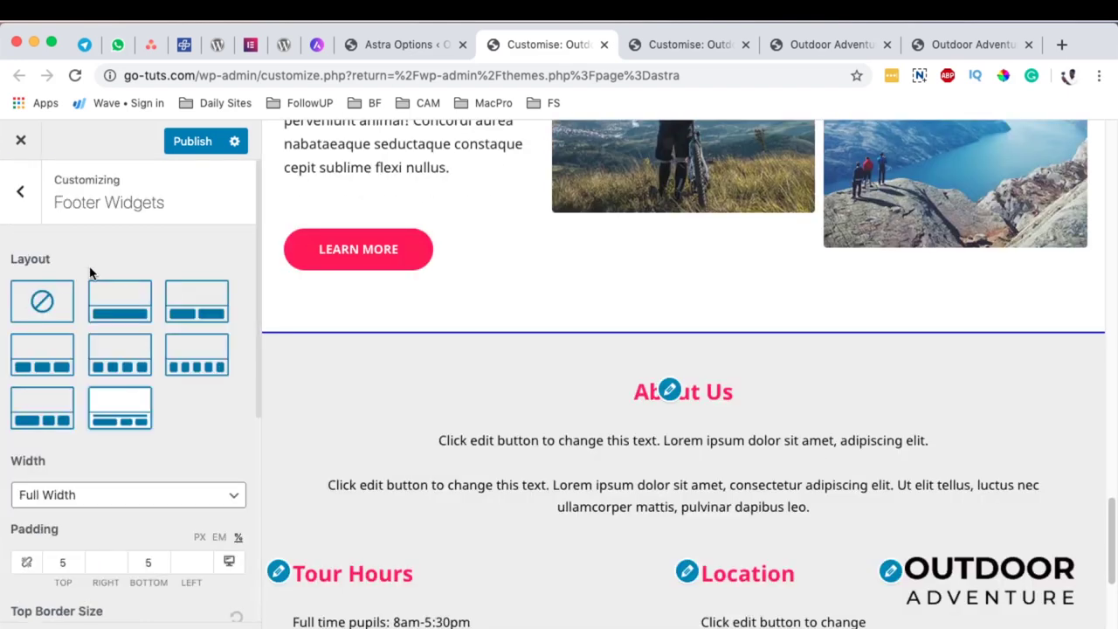
{"action": "left_click", "coordinate": [124, 364]}
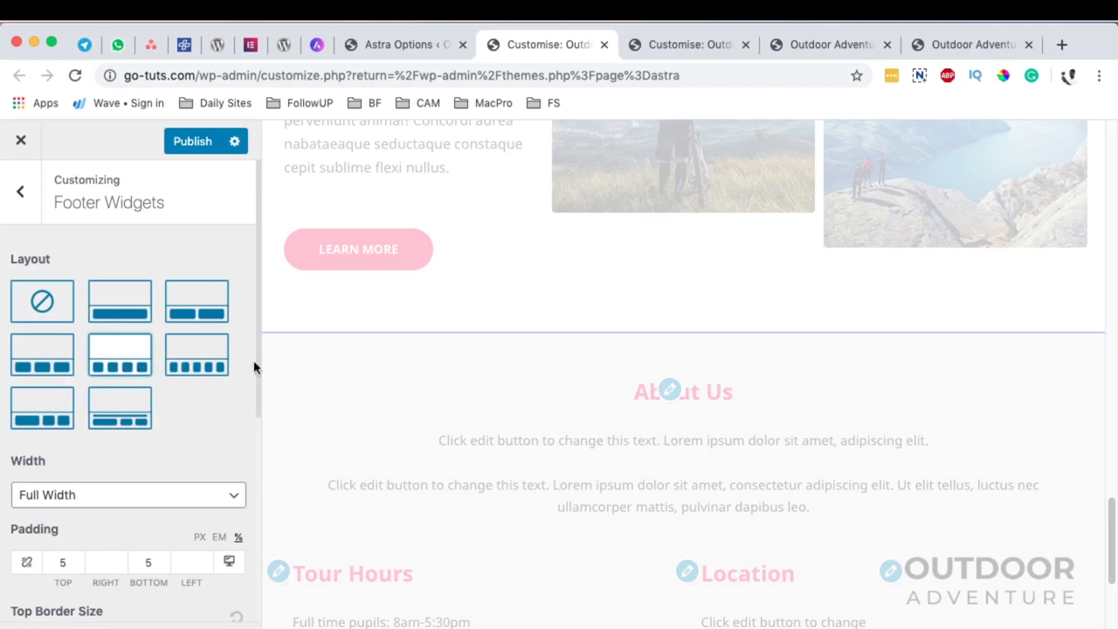
{"action": "left_click", "coordinate": [943, 41]}
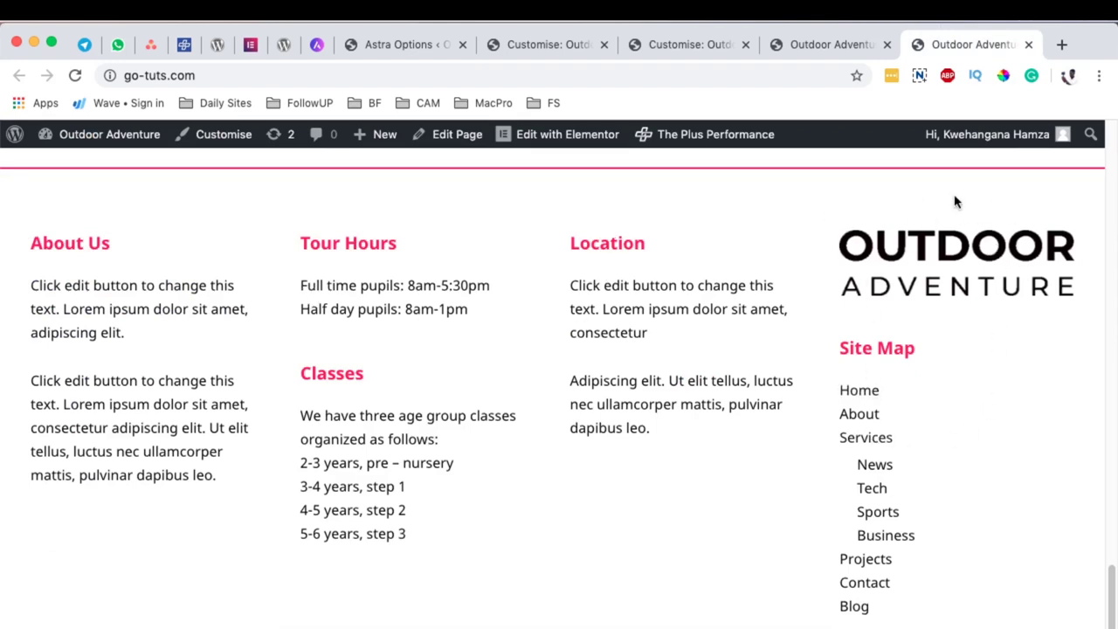
{"action": "left_click", "coordinate": [583, 55]}
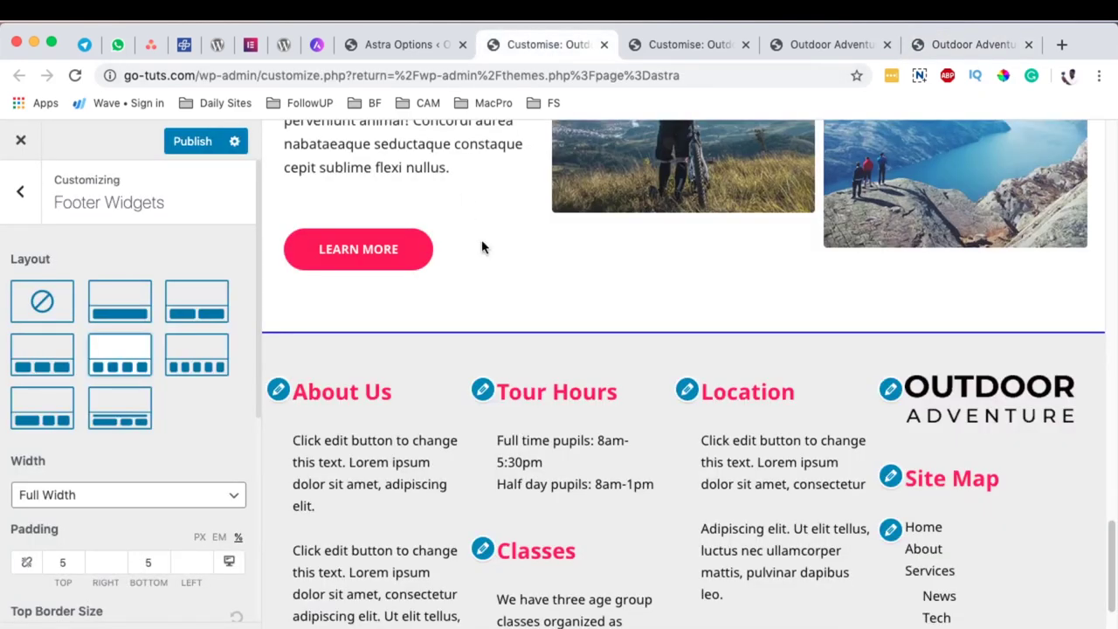
{"action": "scroll", "coordinate": [724, 291], "scroll_direction": "down", "scroll_amount": 3}
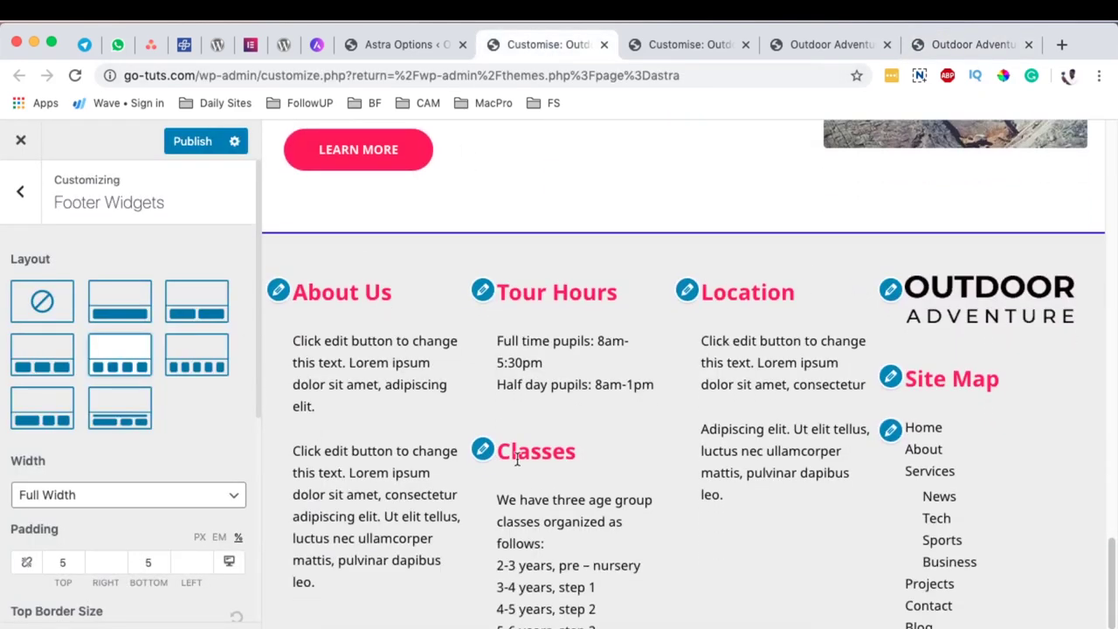
Step: Leave the footer settings and open Footer Widget Area 1 in the Widgets settings
{"action": "left_click", "coordinate": [21, 203]}
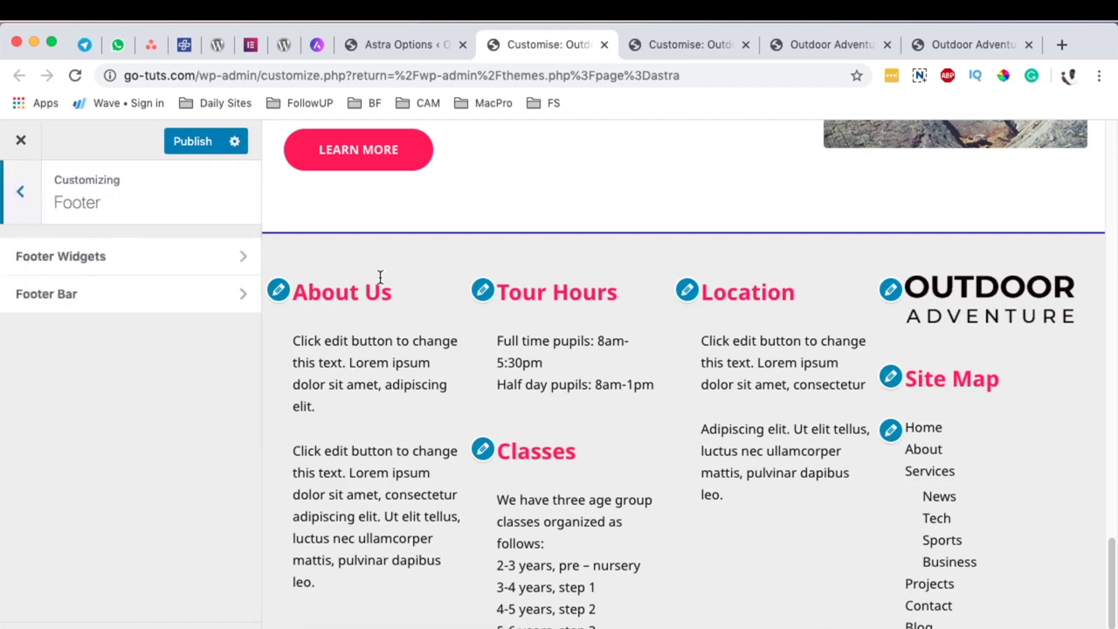
{"action": "left_click", "coordinate": [25, 211]}
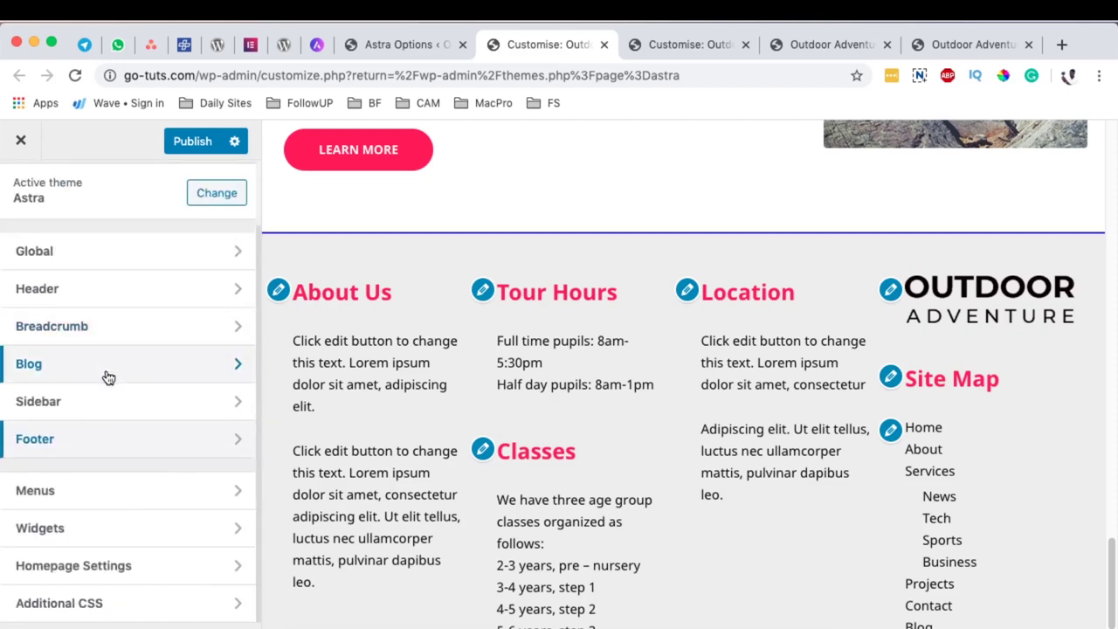
{"action": "left_click", "coordinate": [94, 529]}
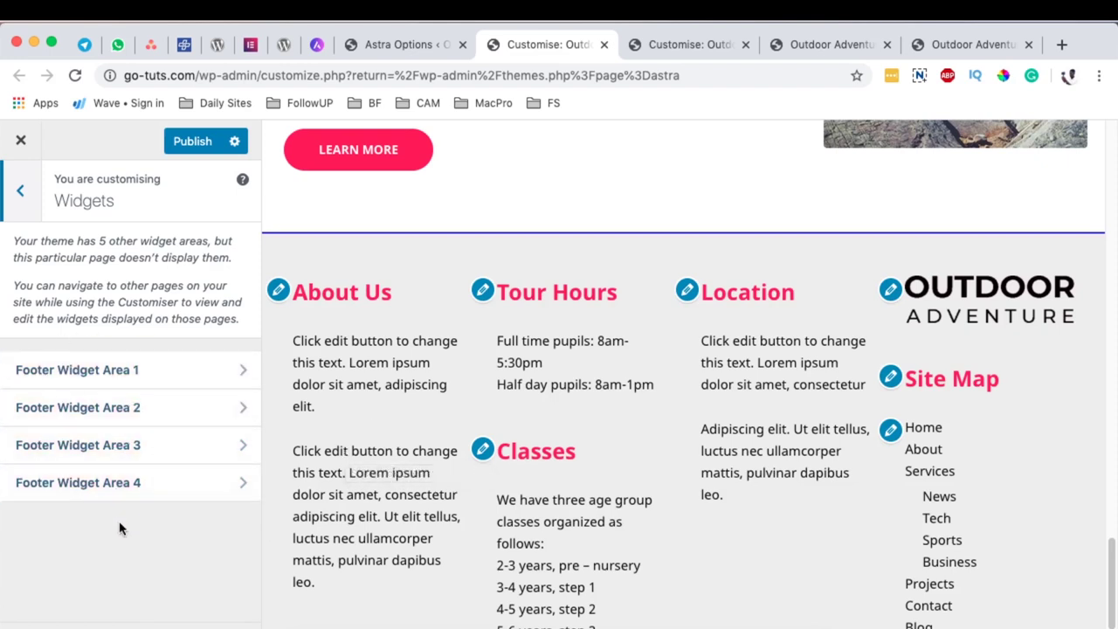
{"action": "left_click", "coordinate": [123, 372]}
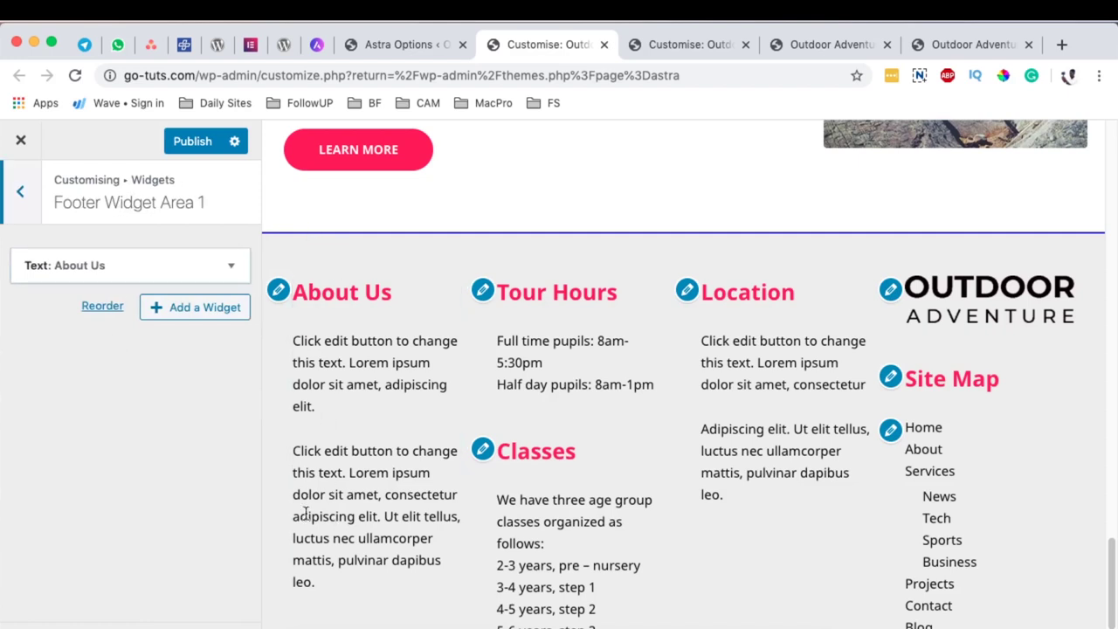
Step: Retitle the About Us text widget as Company
{"action": "left_click", "coordinate": [106, 265]}
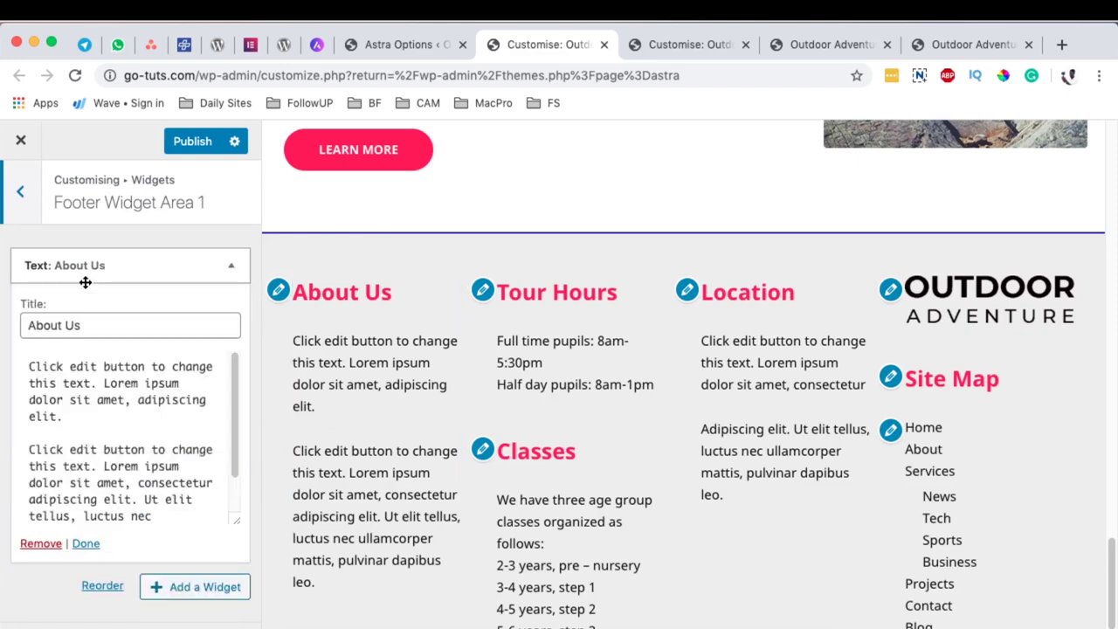
{"action": "left_click_drag", "start_coordinate": [107, 324], "coordinate": [21, 325]}
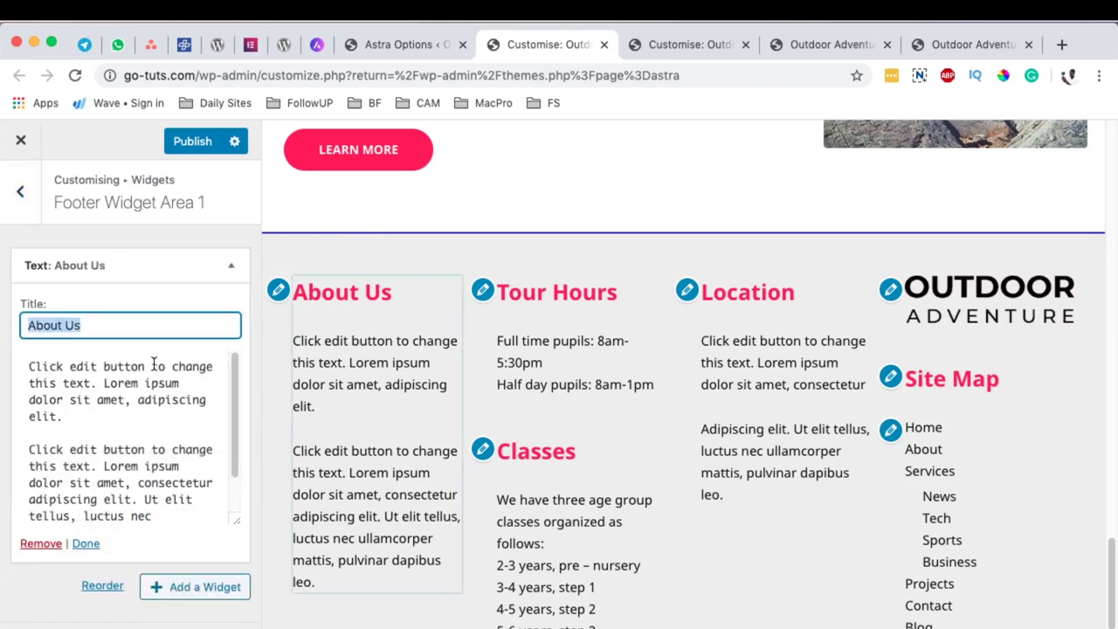
{"action": "left_click", "coordinate": [117, 326]}
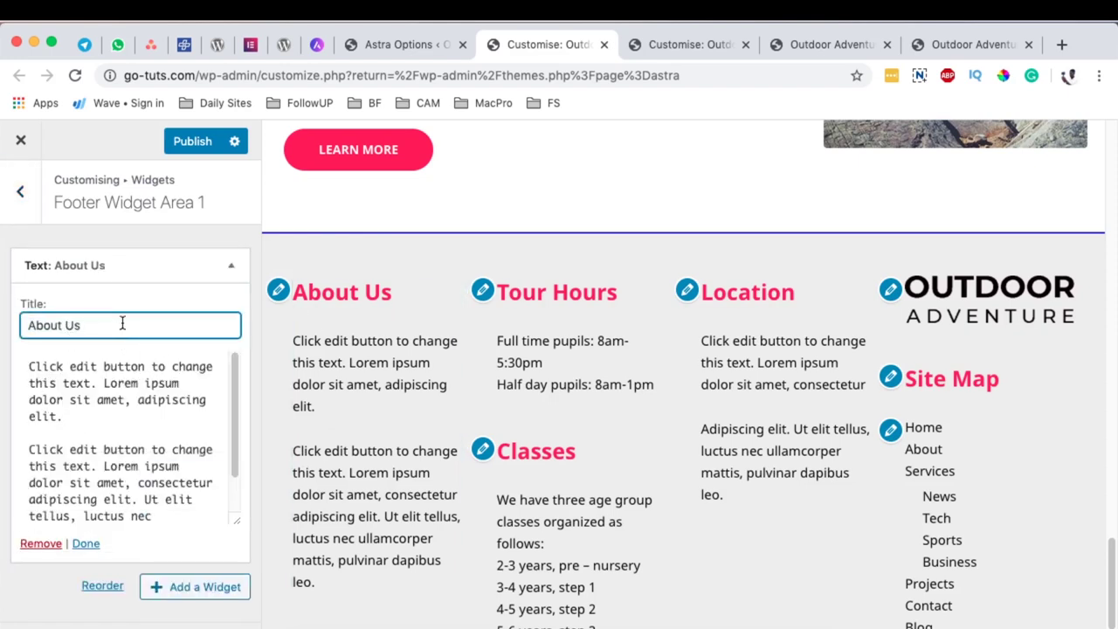
{"action": "key", "text": "BackSpace"}
{"action": "key", "text": "BackSpace"}
{"action": "key", "text": "BackSpace"}
{"action": "key", "text": "BackSpace"}
{"action": "key", "text": "BackSpace"}
{"action": "type", "text": "Company"}
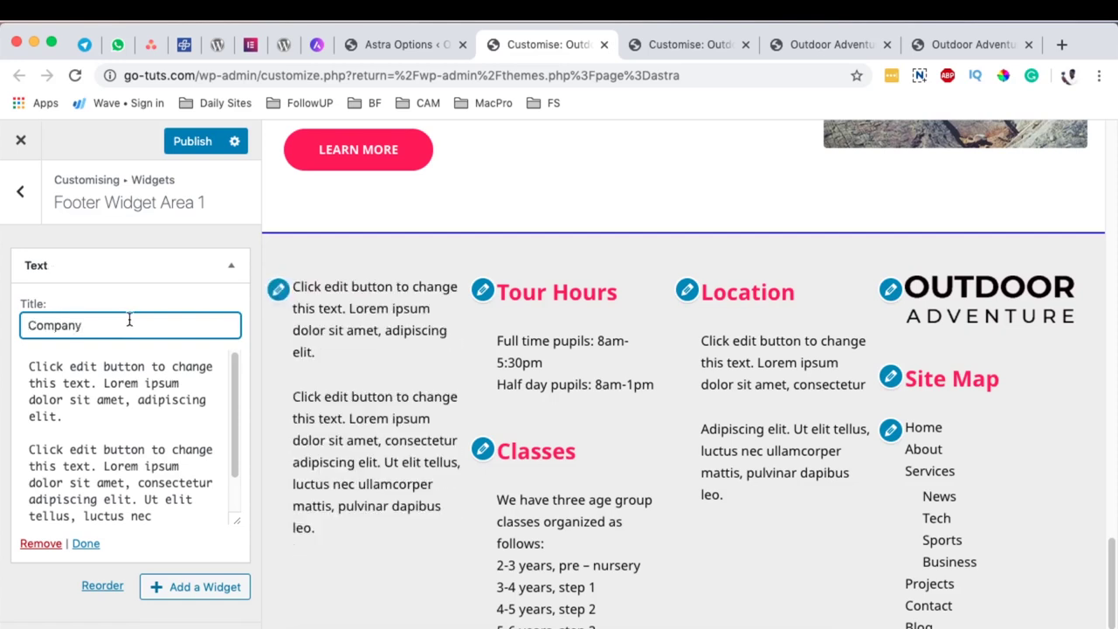
Step: Look over the Company widget's body text and close the widget's editing form
{"action": "left_click", "coordinate": [99, 385]}
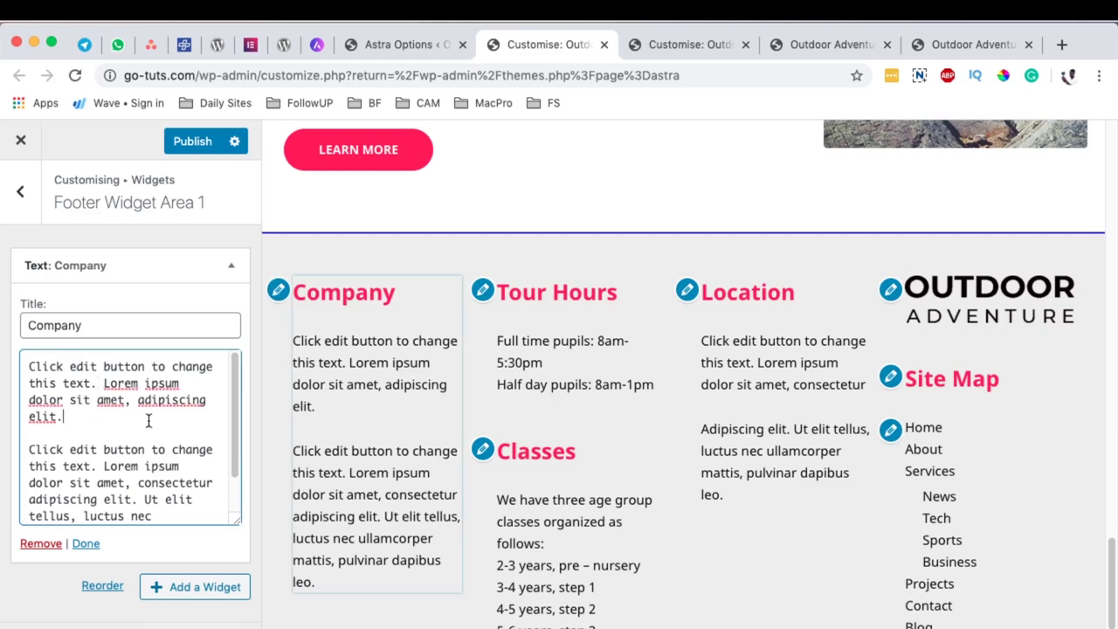
{"action": "left_click_drag", "start_coordinate": [146, 449], "coordinate": [52, 433]}
{"action": "left_click", "coordinate": [133, 466]}
{"action": "mouse_move", "coordinate": [103, 500]}
{"action": "left_mouse_down"}
{"action": "mouse_move", "coordinate": [70, 466]}
{"action": "mouse_move", "coordinate": [97, 482]}
{"action": "left_mouse_up"}
{"action": "left_click", "coordinate": [87, 545]}
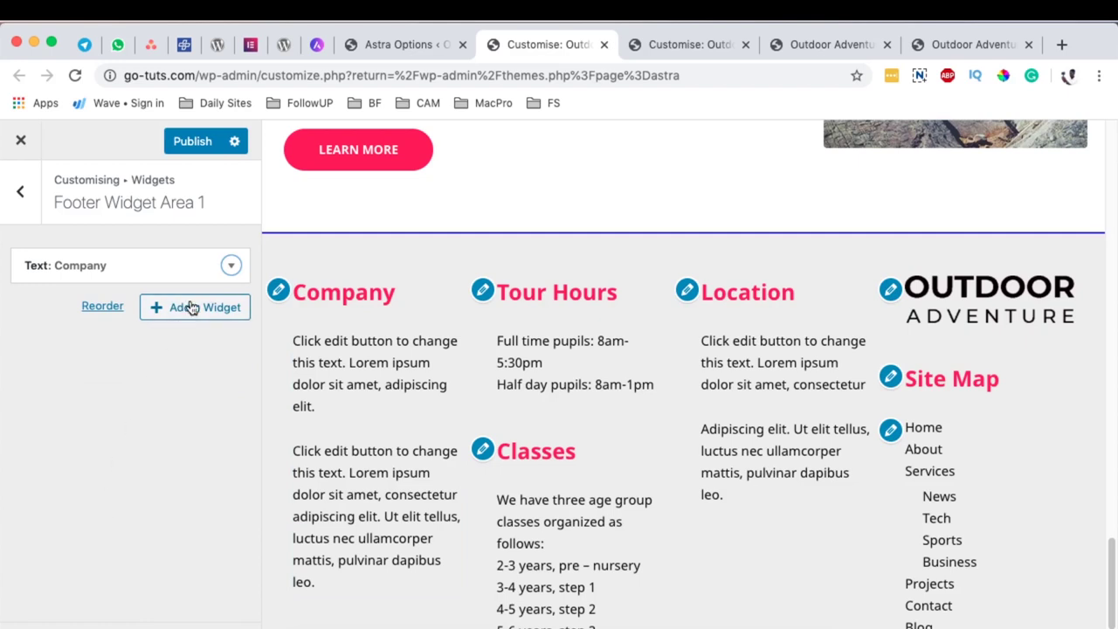
Step: Browse the list of widgets available for Footer Widget Area 1
{"action": "scroll", "coordinate": [451, 392], "scroll_direction": "down", "scroll_amount": 2}
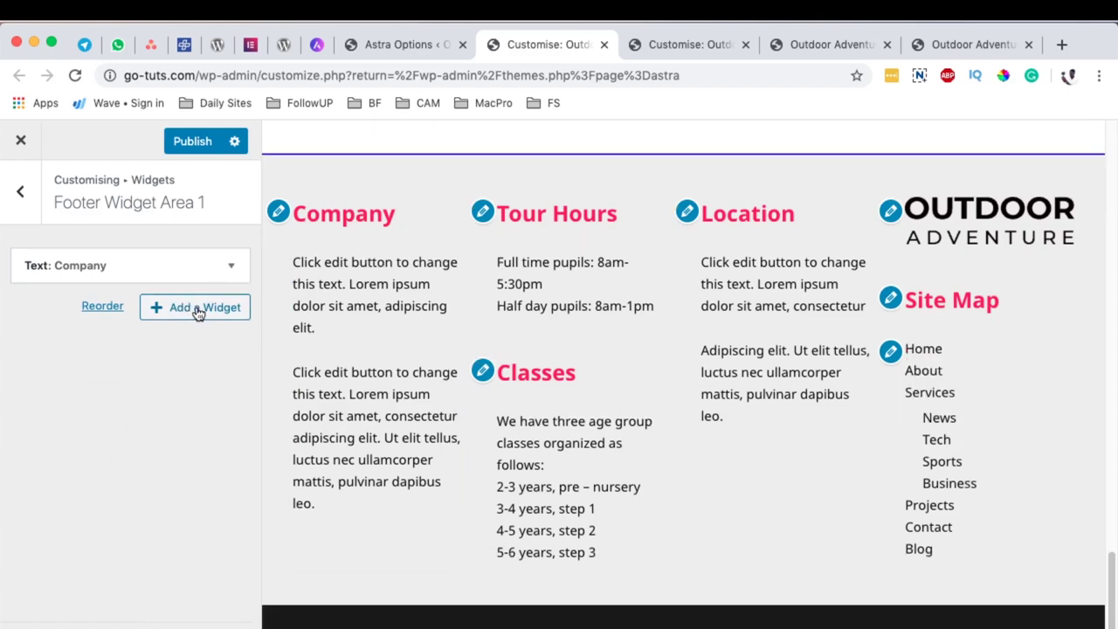
{"action": "left_click", "coordinate": [198, 312]}
{"action": "scroll", "coordinate": [384, 354], "scroll_direction": "down", "scroll_amount": 3}
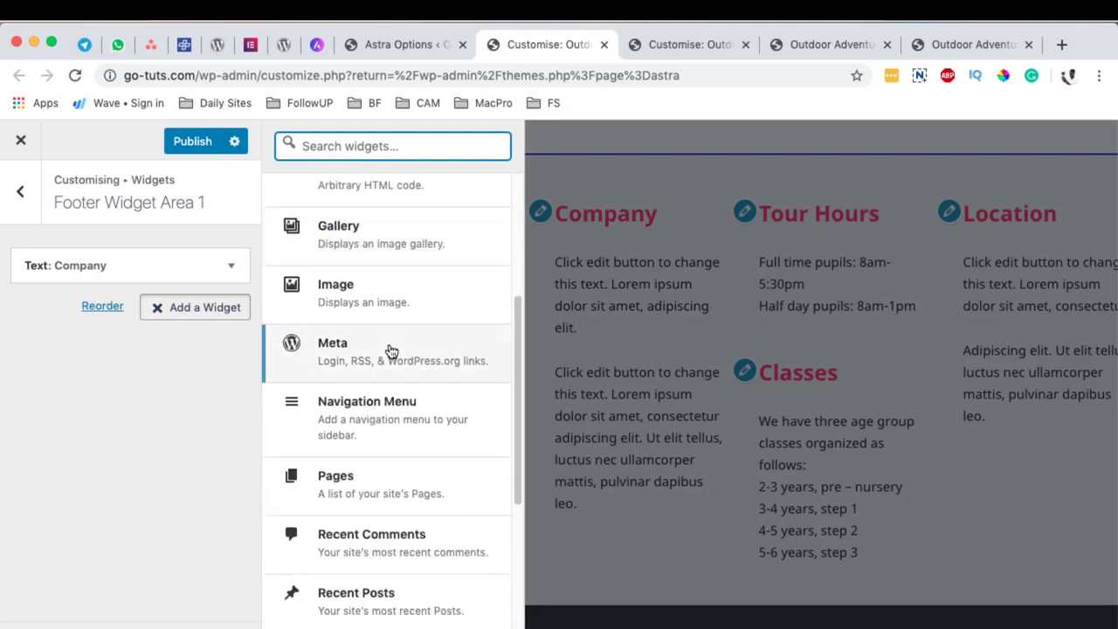
{"action": "scroll", "coordinate": [393, 349], "scroll_direction": "down", "scroll_amount": 5}
{"action": "scroll", "coordinate": [399, 349], "scroll_direction": "up", "scroll_amount": 4}
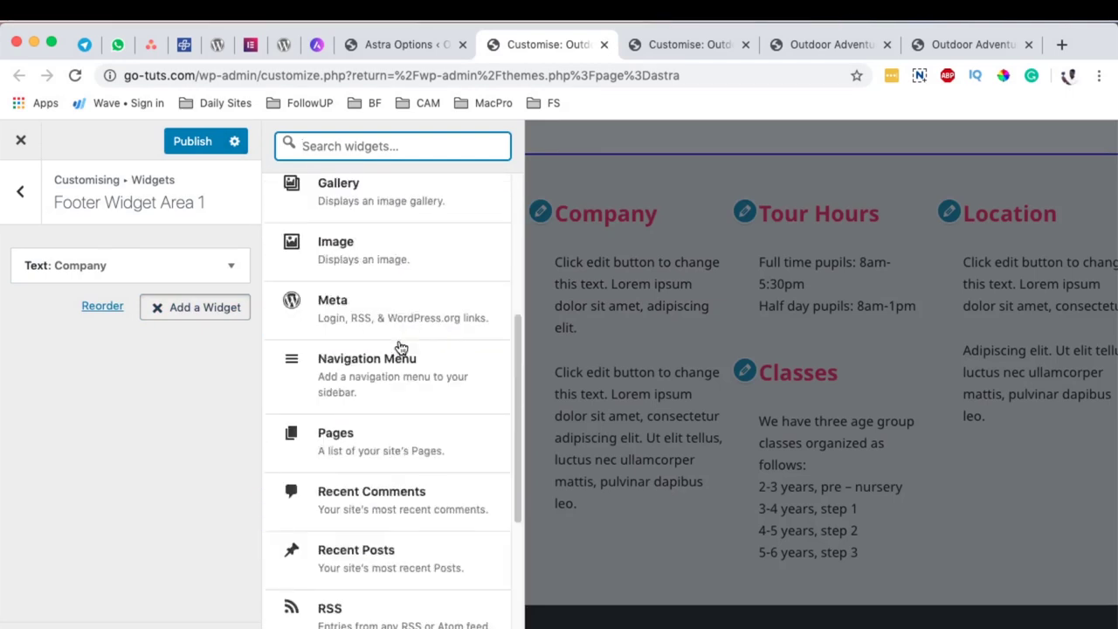
{"action": "scroll", "coordinate": [389, 337], "scroll_direction": "up", "scroll_amount": 5}
Step: Switch to Footer Widget Area 4, search the available widgets for "image" and add an Image widget
{"action": "left_click", "coordinate": [48, 212]}
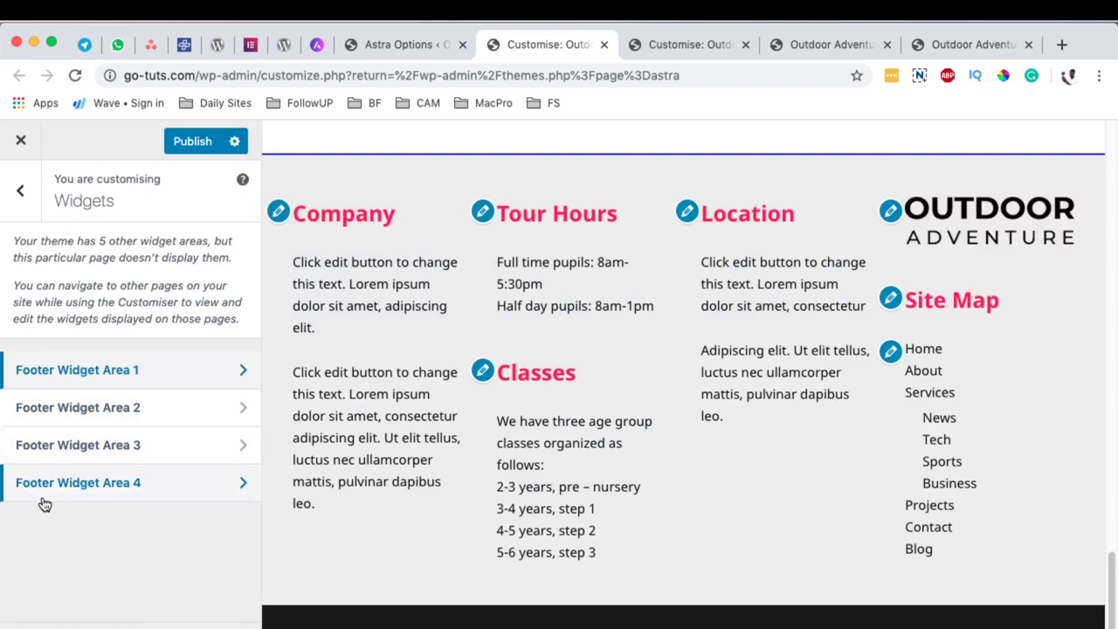
{"action": "left_click", "coordinate": [106, 485]}
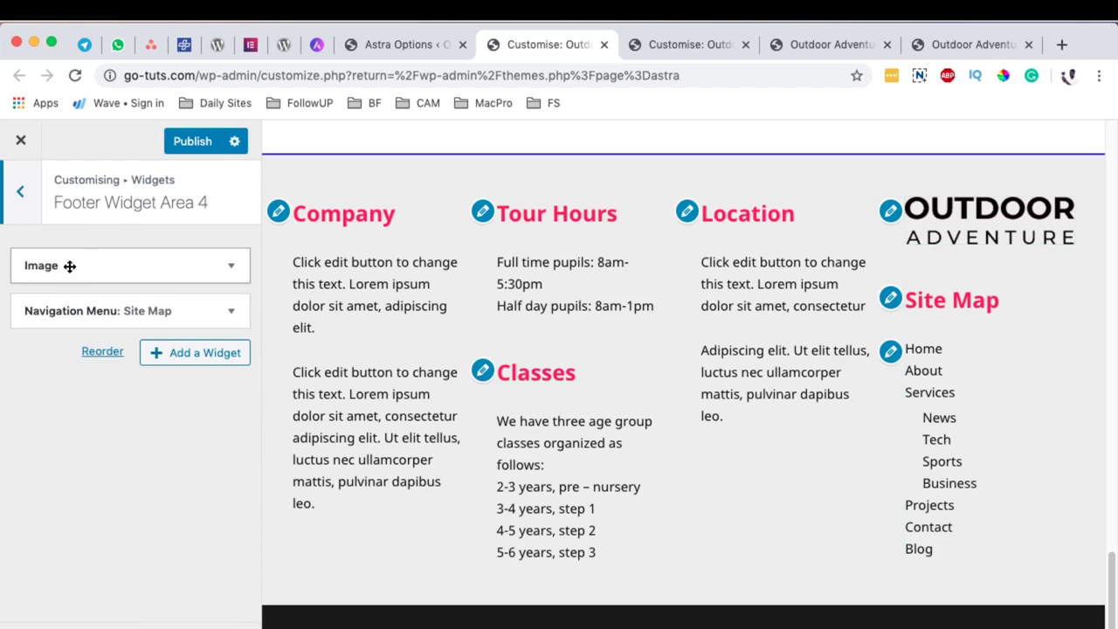
{"action": "left_click", "coordinate": [177, 355]}
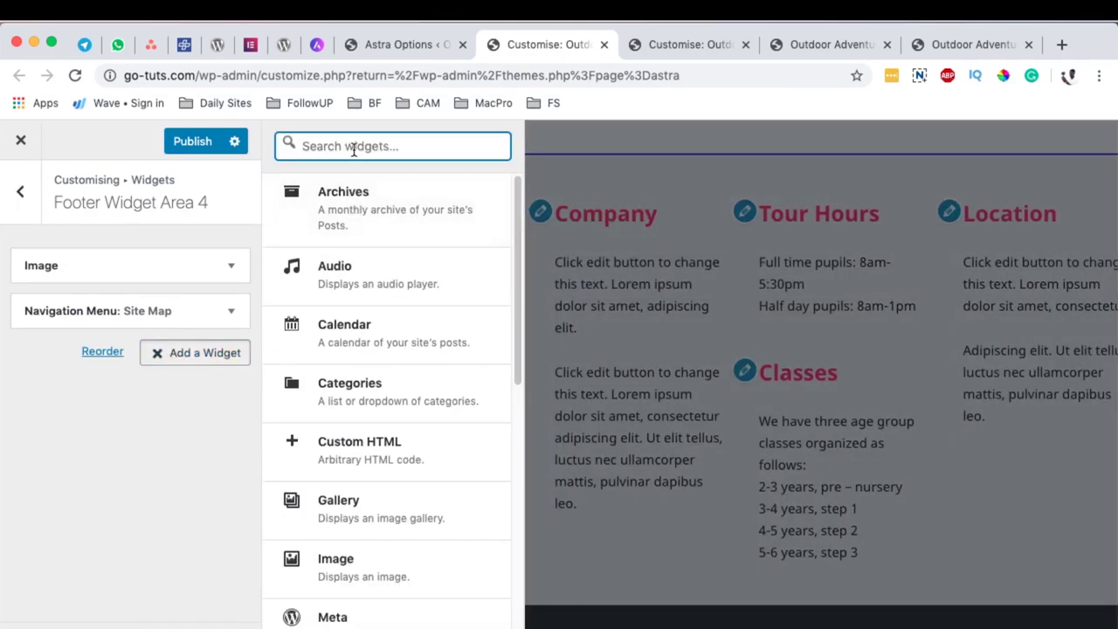
{"action": "type", "text": "ima"}
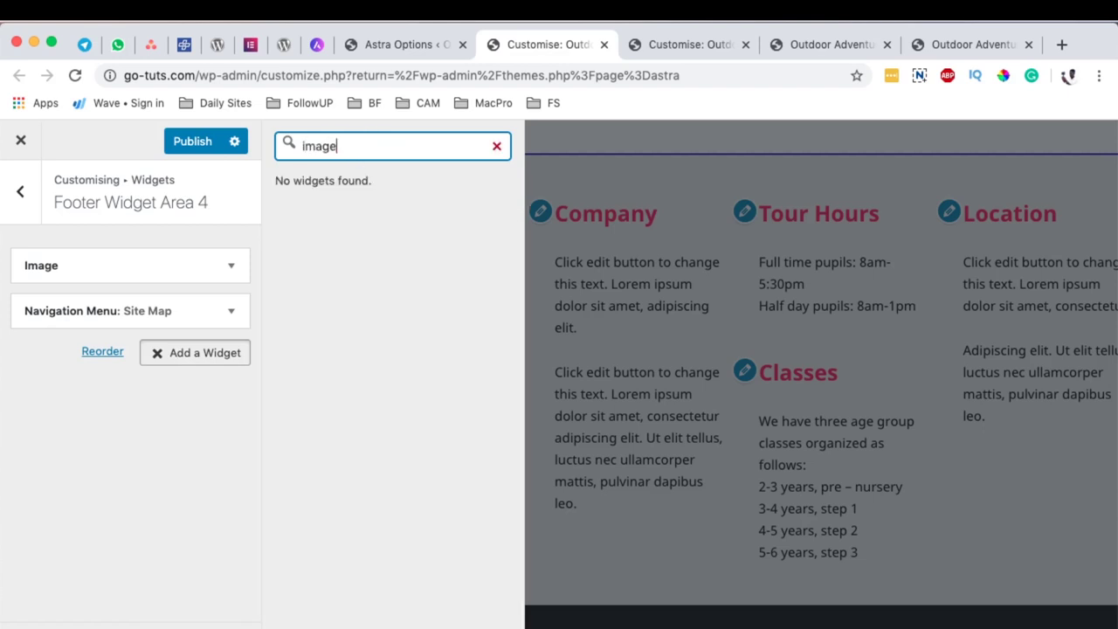
{"action": "type", "text": "ge"}
{"action": "left_click", "coordinate": [353, 275]}
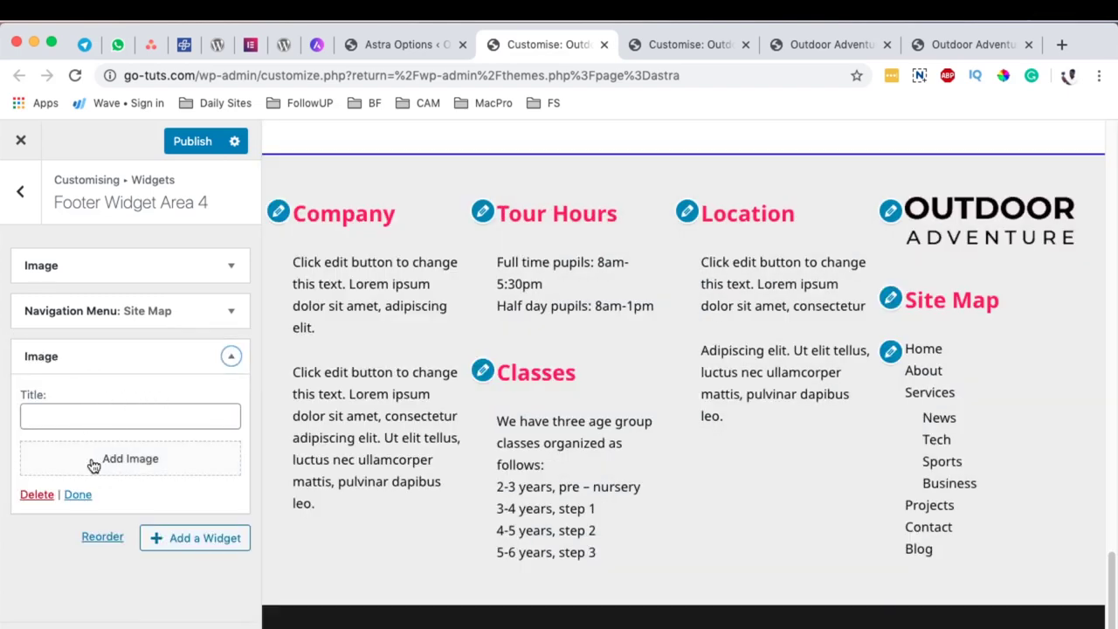
{"action": "left_click", "coordinate": [140, 459]}
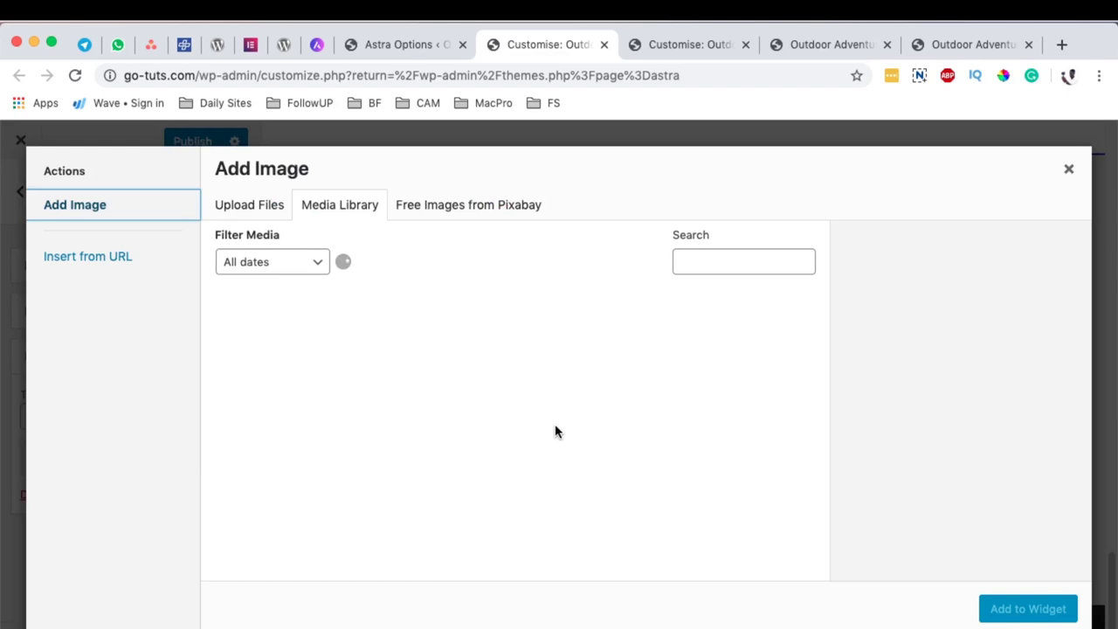
{"action": "scroll", "coordinate": [554, 434], "scroll_direction": "down", "scroll_amount": 15}
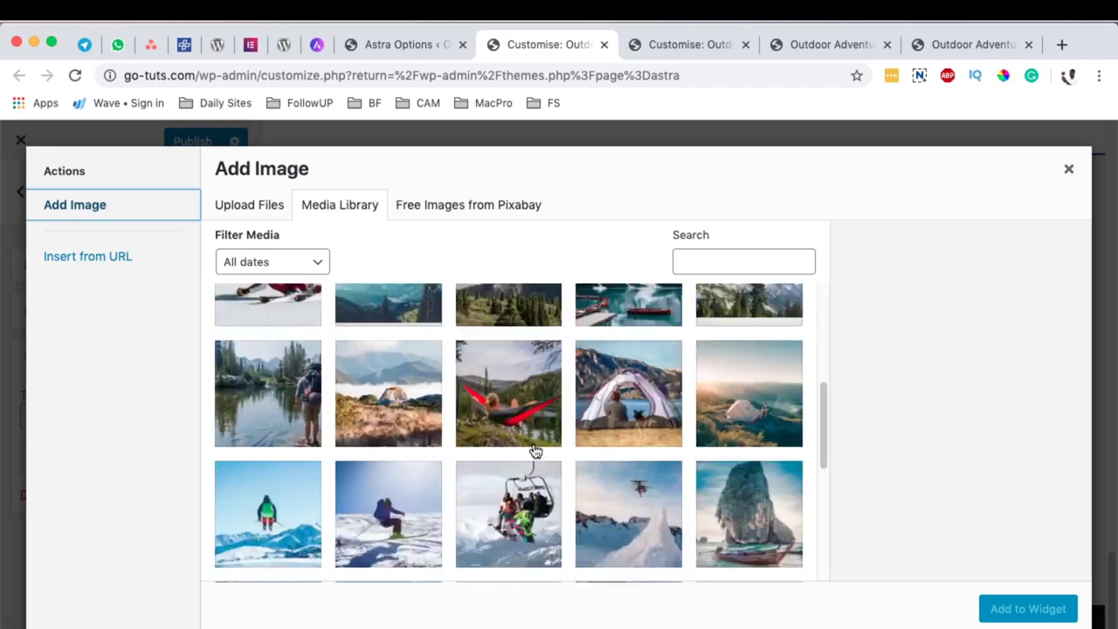
{"action": "left_click", "coordinate": [582, 438]}
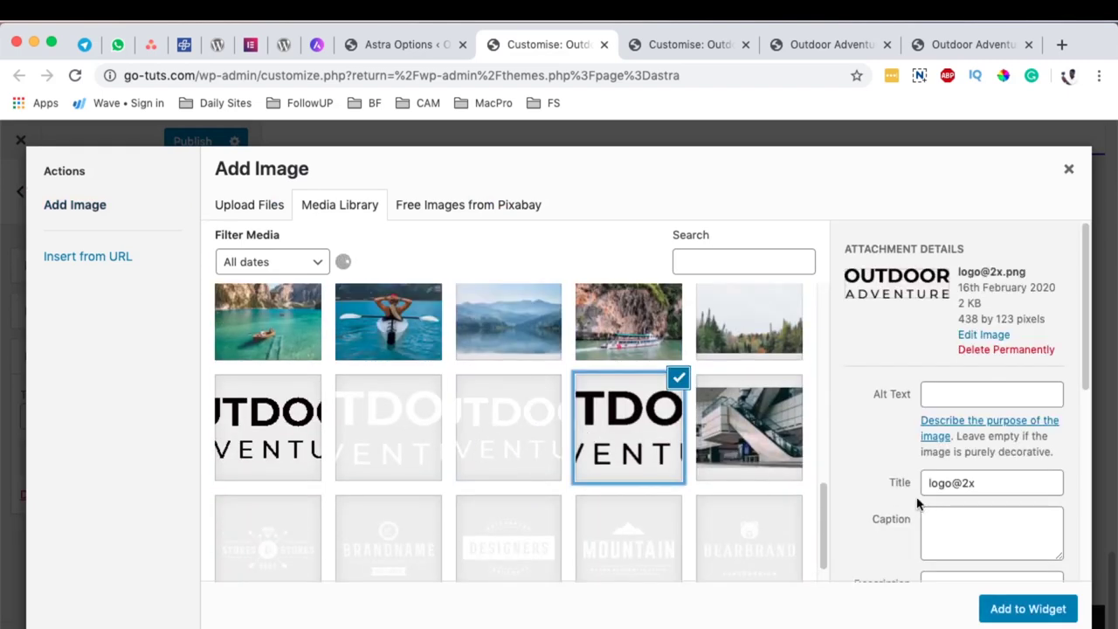
{"action": "left_click", "coordinate": [1033, 608]}
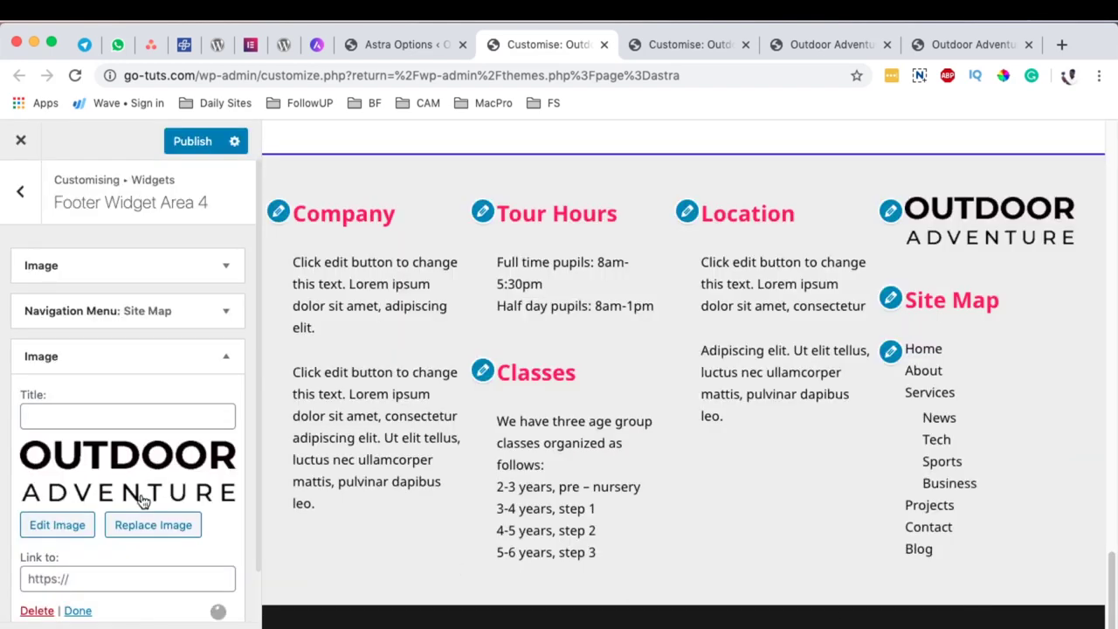
{"action": "scroll", "coordinate": [131, 489], "scroll_direction": "down", "scroll_amount": 1}
{"action": "left_click", "coordinate": [86, 522]}
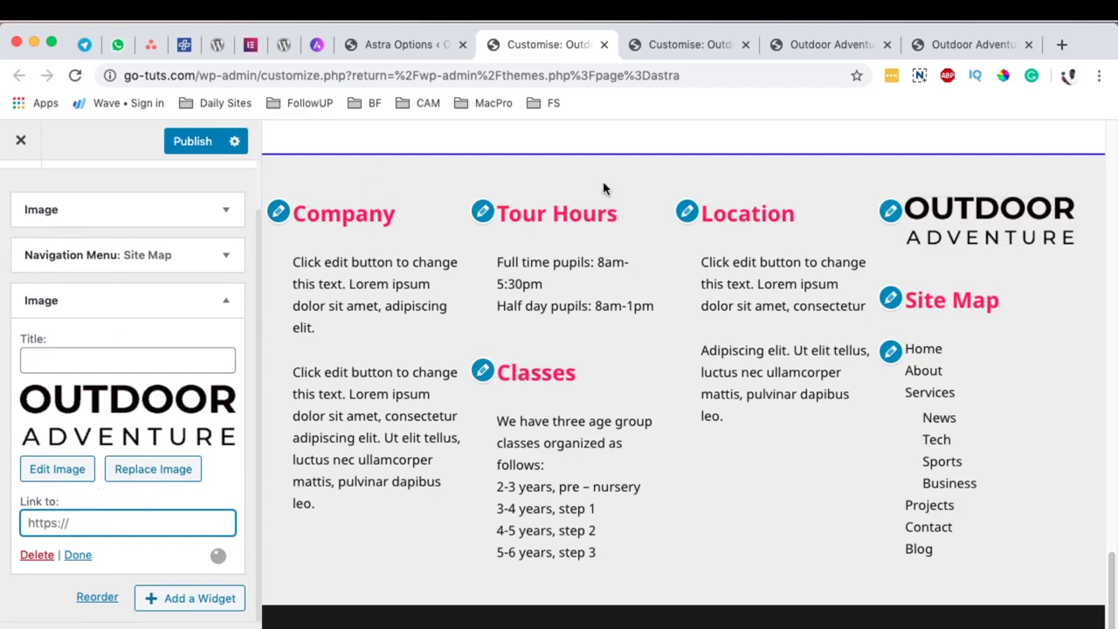
{"action": "left_click", "coordinate": [978, 45]}
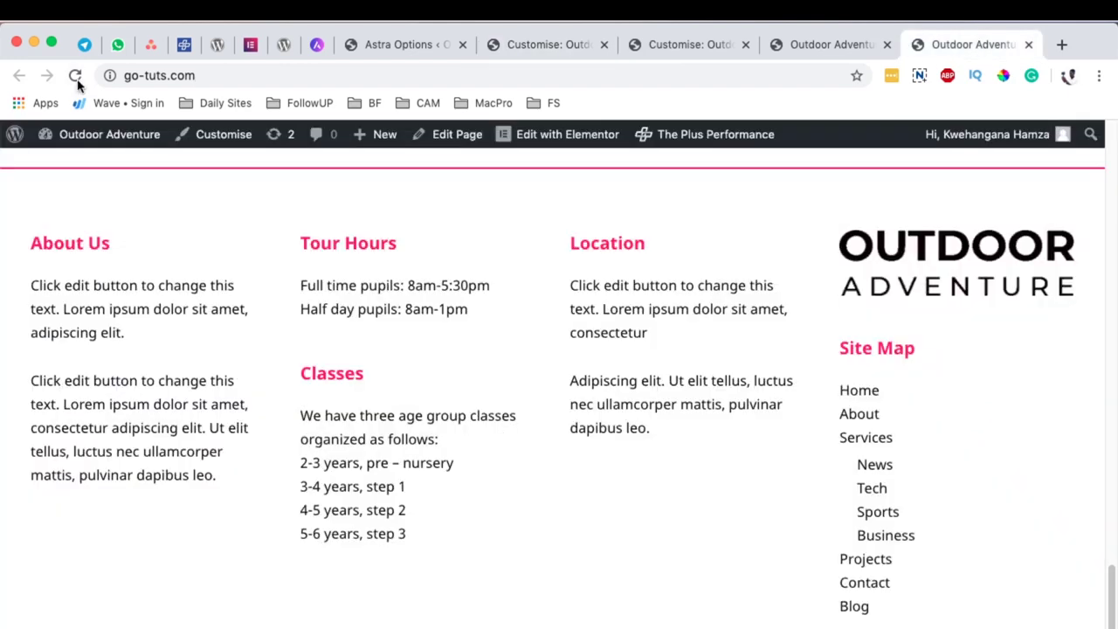
{"action": "left_click", "coordinate": [161, 76]}
{"action": "key", "text": "super+c"}
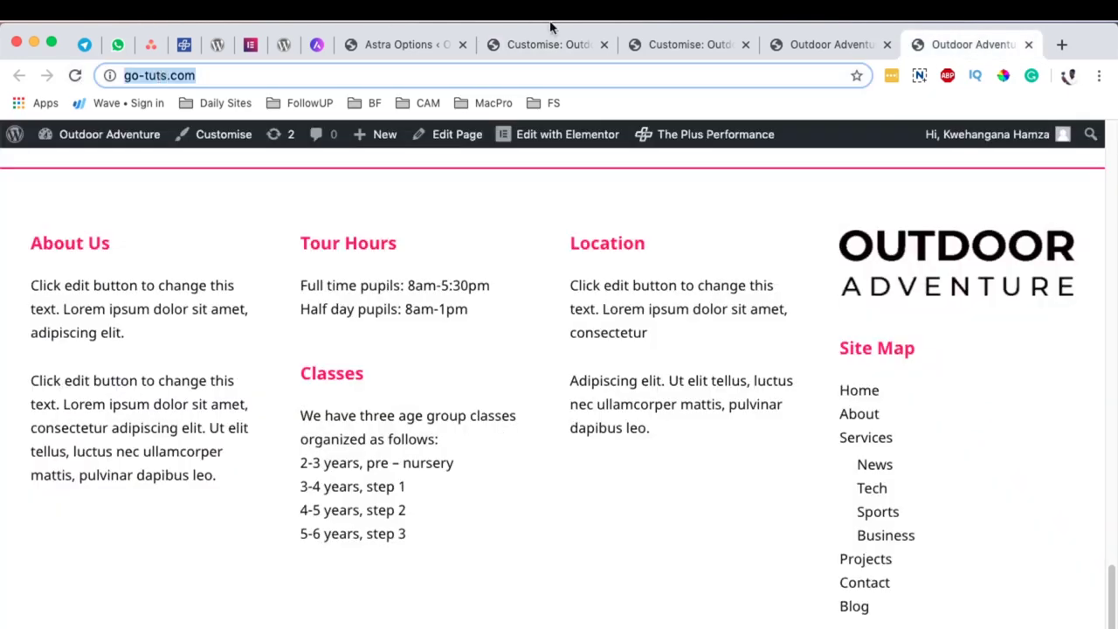
{"action": "left_click", "coordinate": [668, 44]}
{"action": "left_click", "coordinate": [804, 43]}
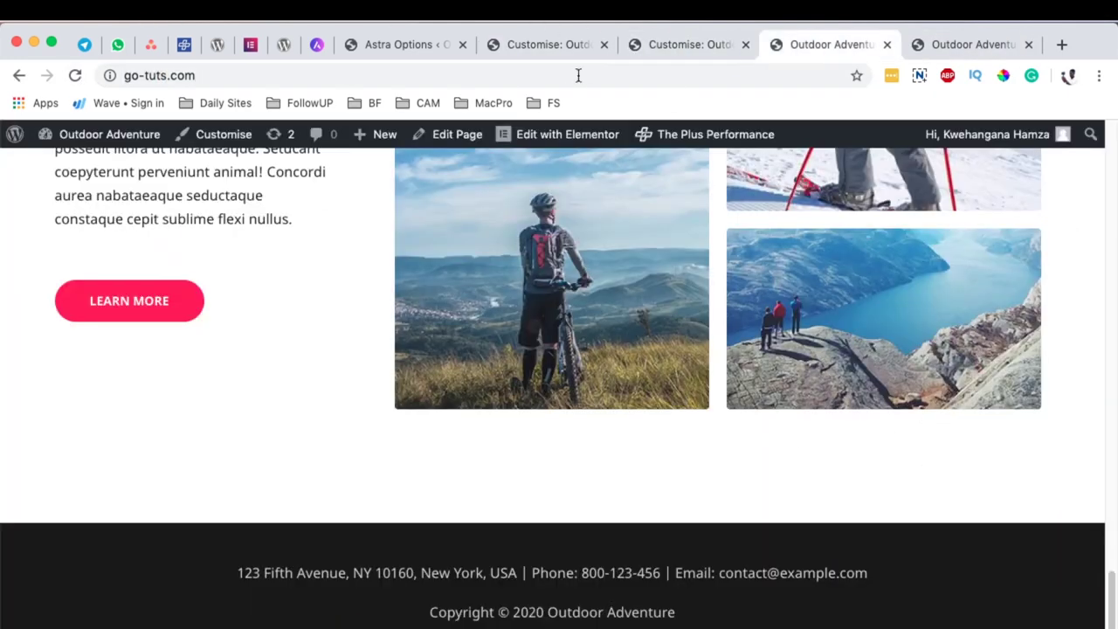
{"action": "left_click", "coordinate": [537, 49]}
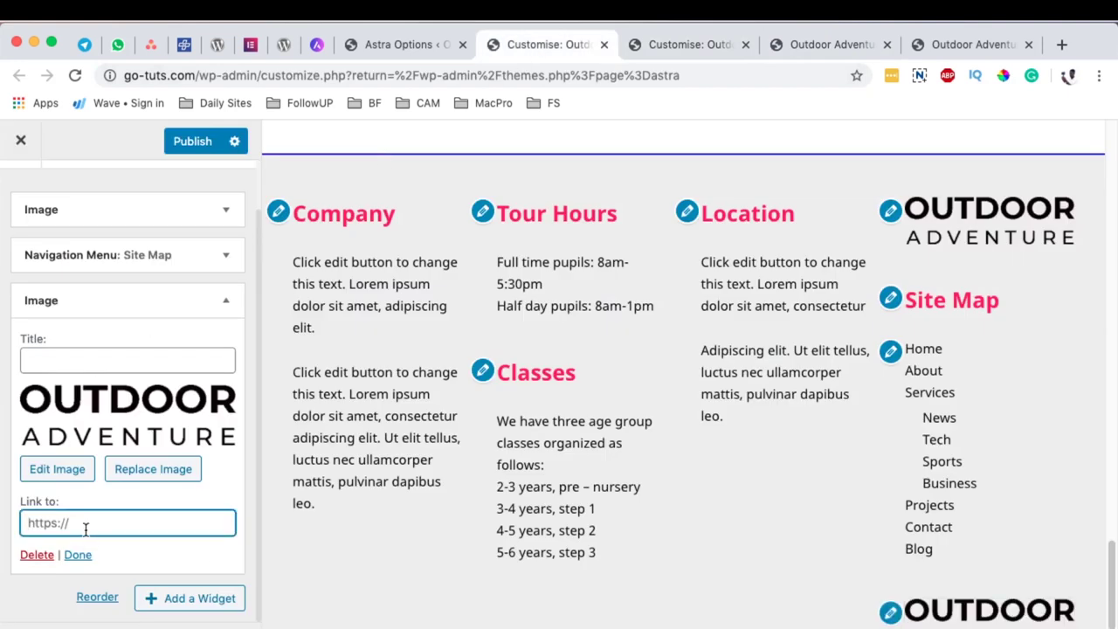
{"action": "key", "text": "super+v"}
{"action": "scroll", "coordinate": [786, 432], "scroll_direction": "down", "scroll_amount": 1}
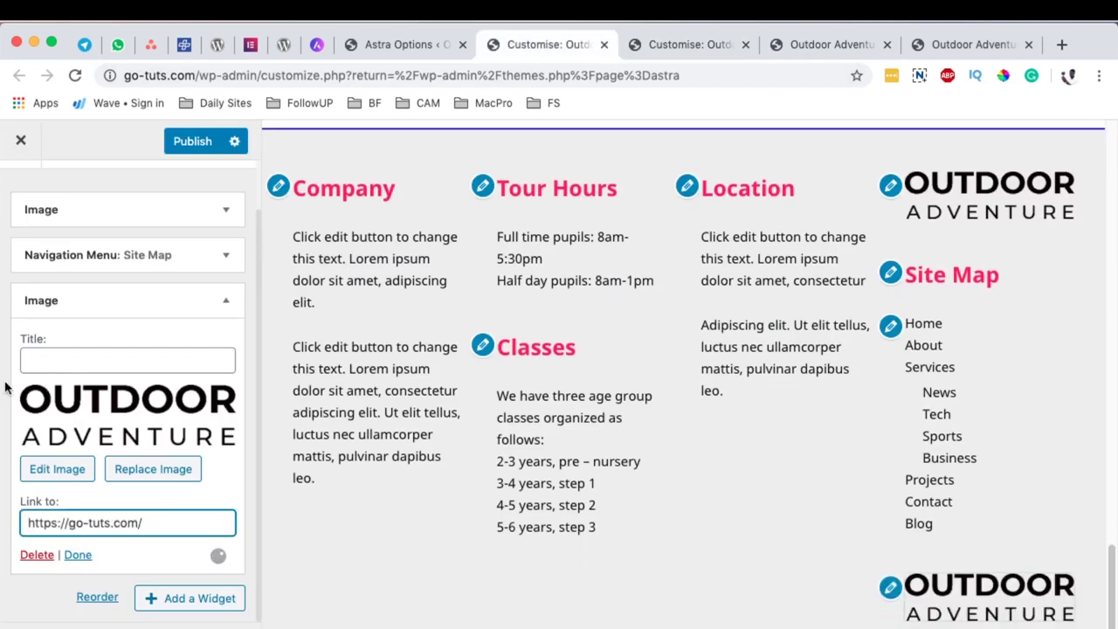
{"action": "scroll", "coordinate": [1065, 515], "scroll_direction": "down", "scroll_amount": 4}
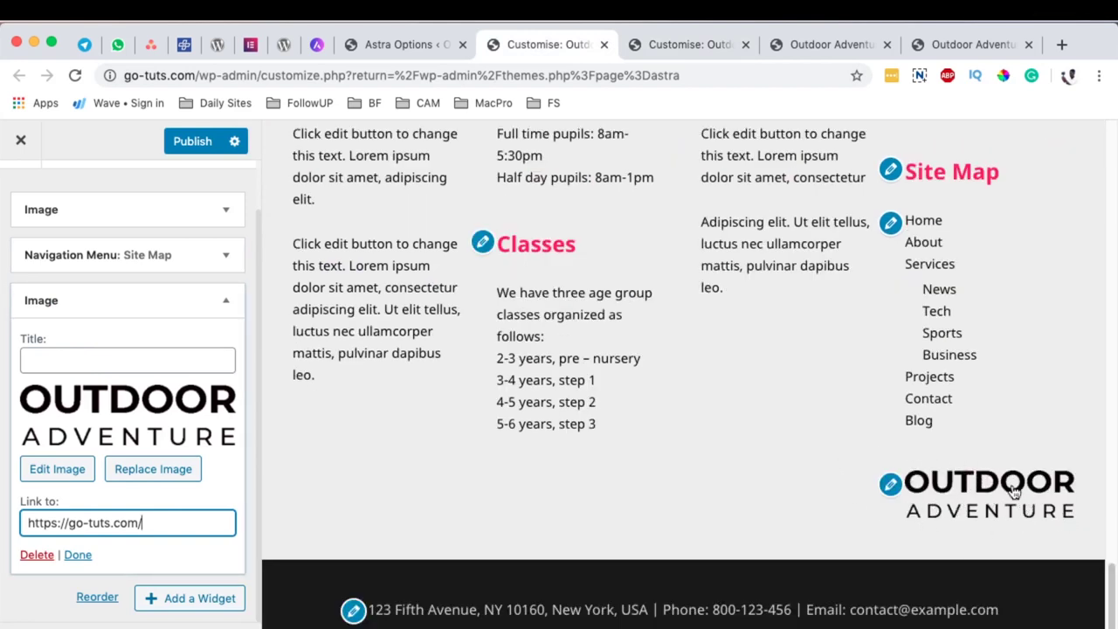
{"action": "left_click", "coordinate": [77, 557]}
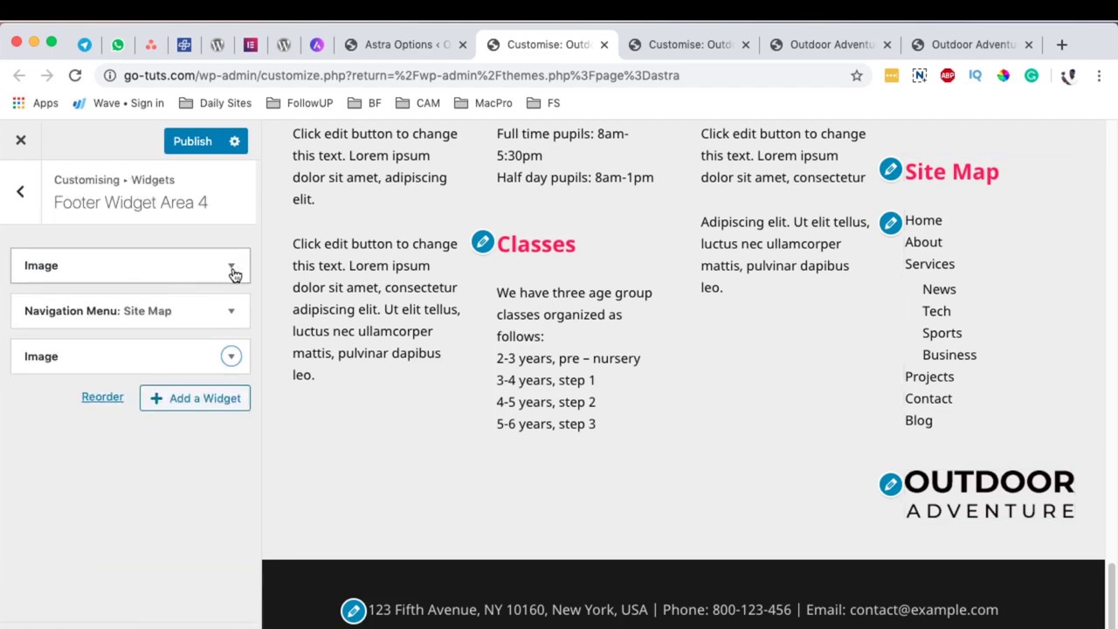
Step: Remove the original Image widget from Footer Widget Area 4 and move the new one above the Site Map menu
{"action": "scroll", "coordinate": [689, 304], "scroll_direction": "up", "scroll_amount": 3}
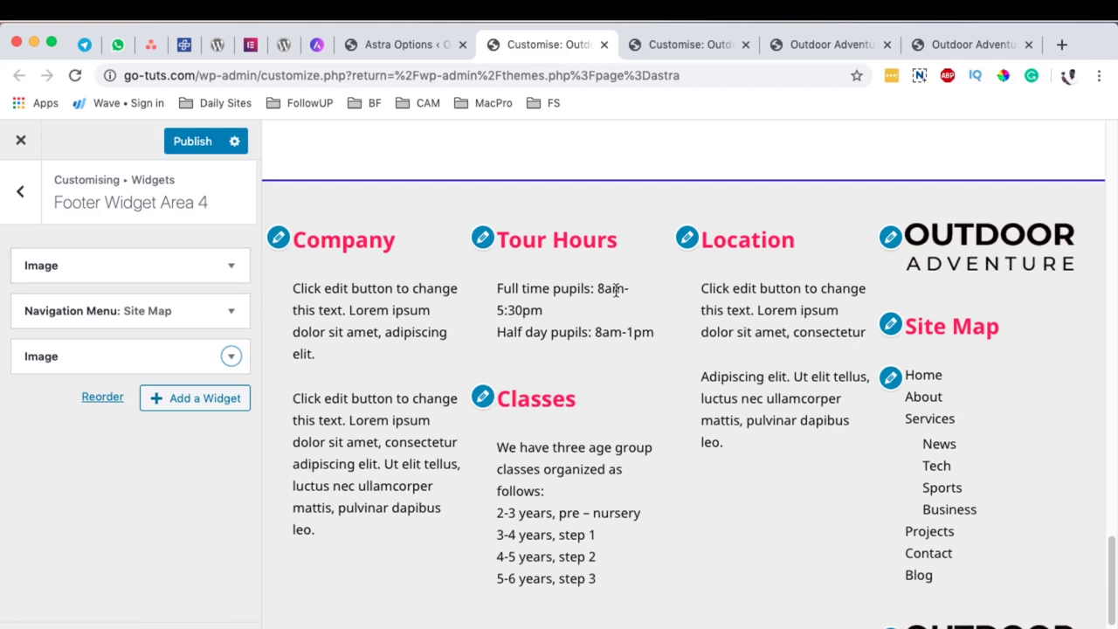
{"action": "left_click", "coordinate": [229, 266]}
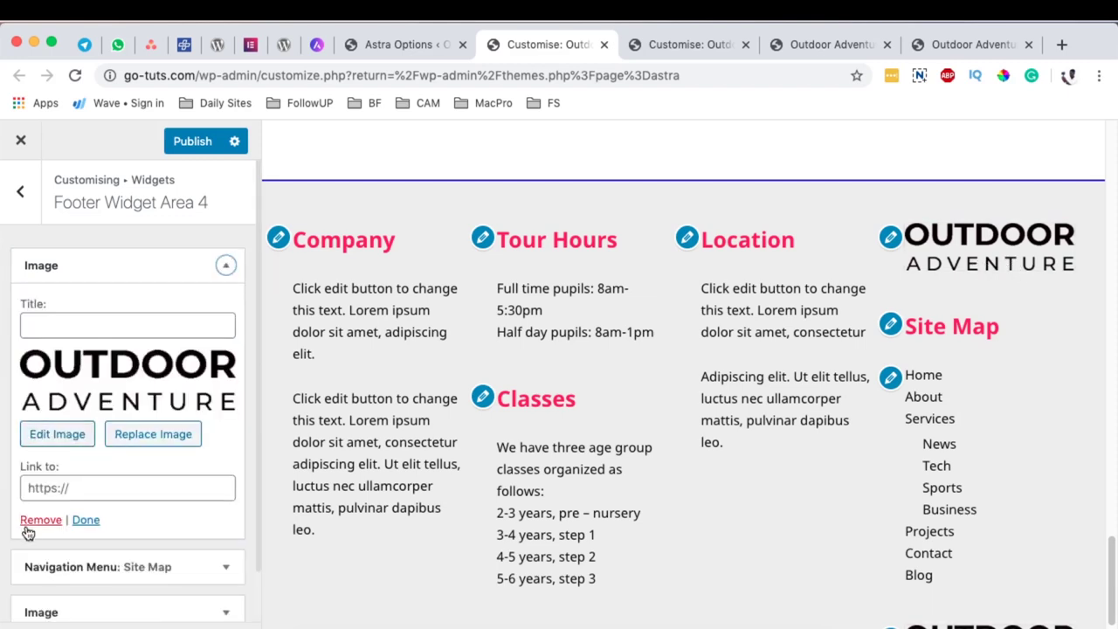
{"action": "left_click", "coordinate": [27, 524]}
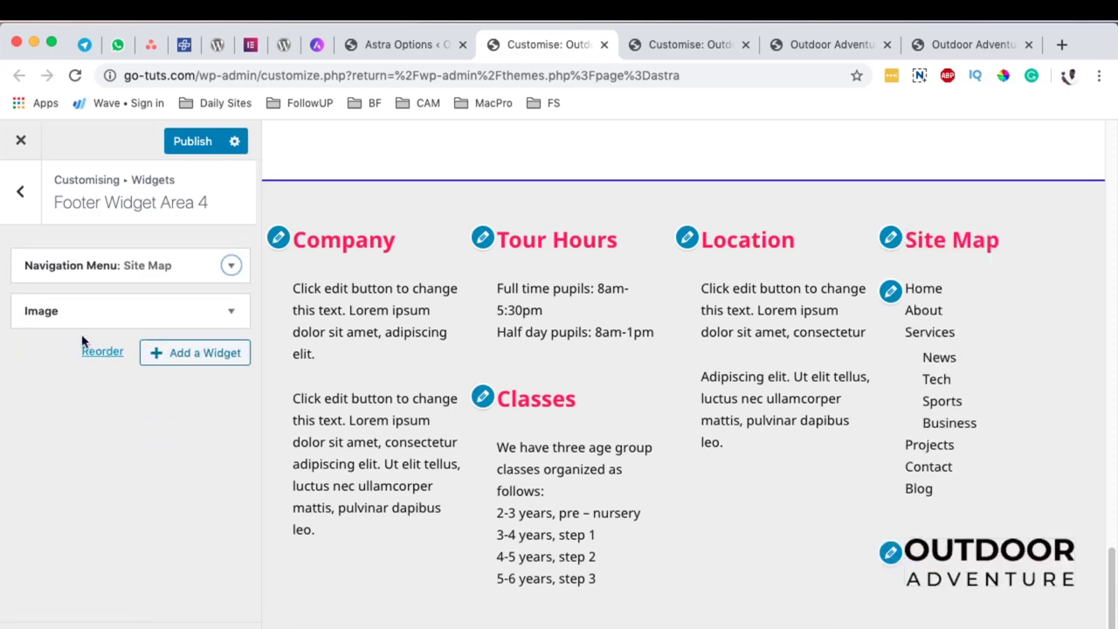
{"action": "left_click_drag", "start_coordinate": [79, 312], "coordinate": [83, 263]}
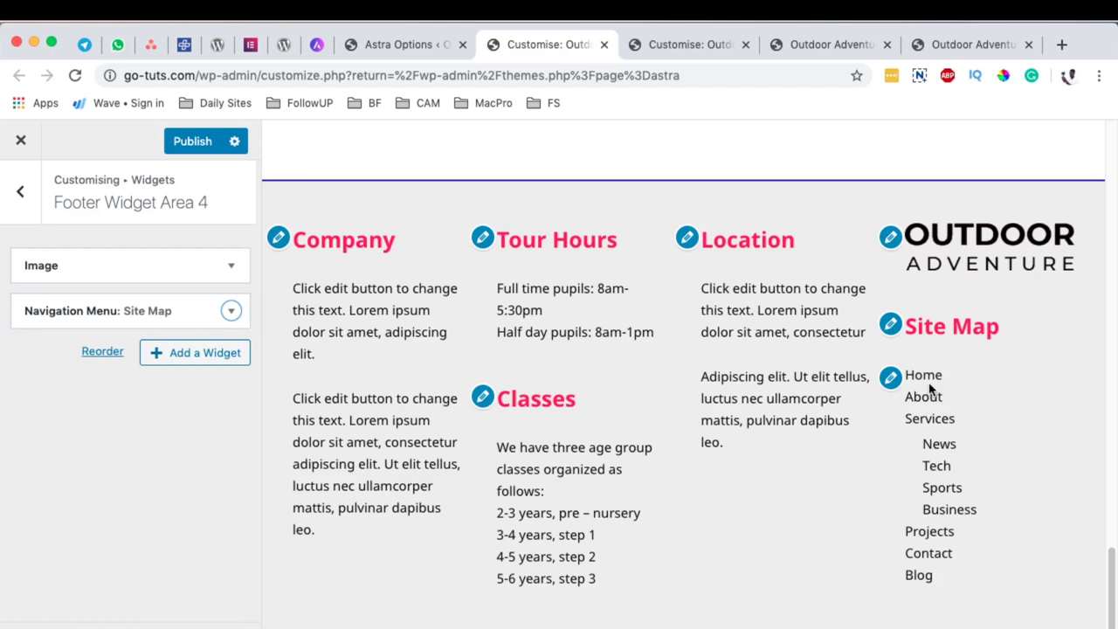
Step: In the Footer Widgets settings, try a top border size of 10, set it to 5 and publish the changes
{"action": "left_click", "coordinate": [18, 199]}
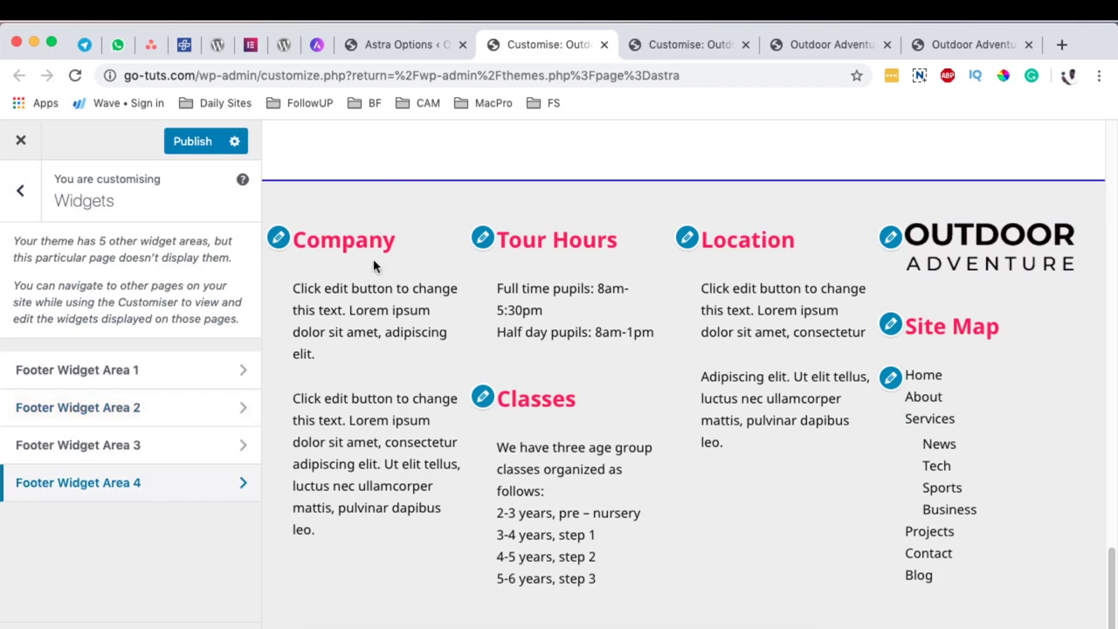
{"action": "left_click", "coordinate": [20, 193]}
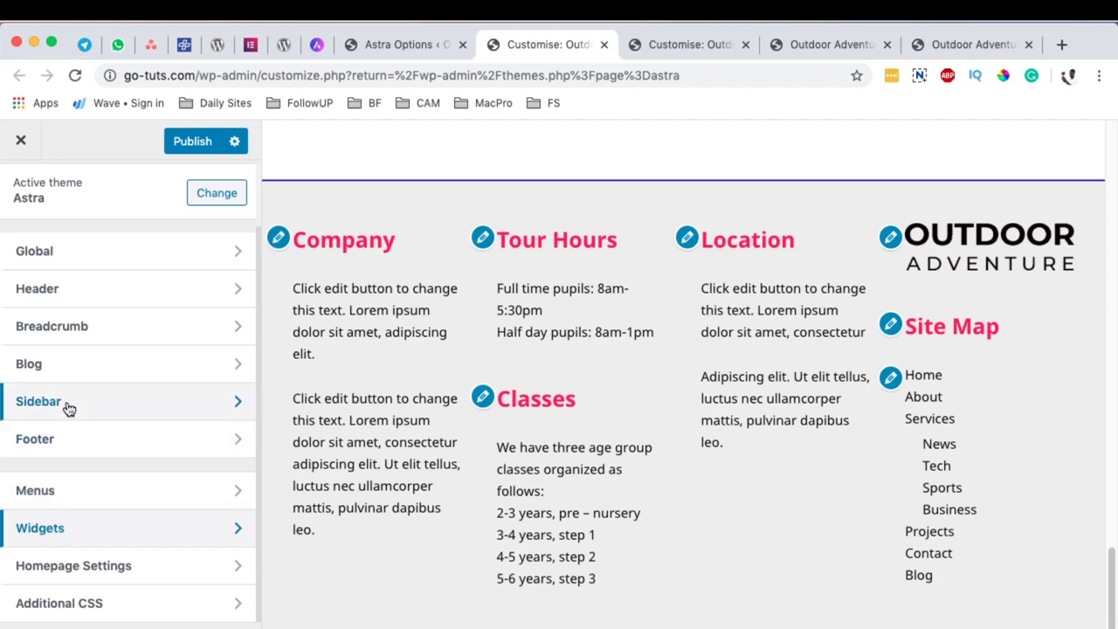
{"action": "left_click", "coordinate": [59, 439]}
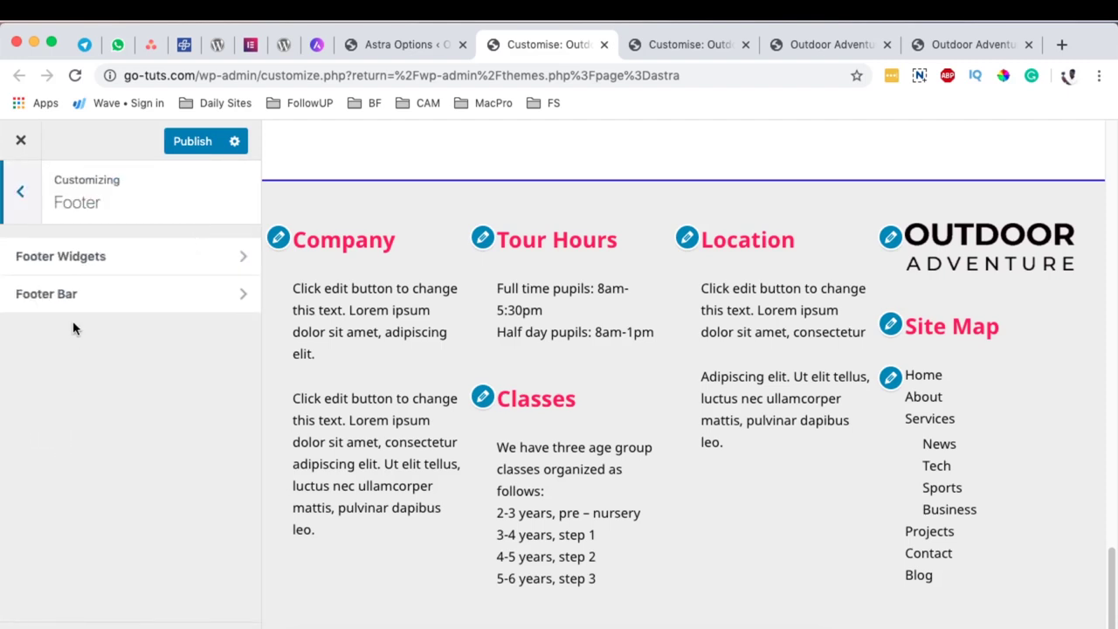
{"action": "left_click", "coordinate": [61, 256]}
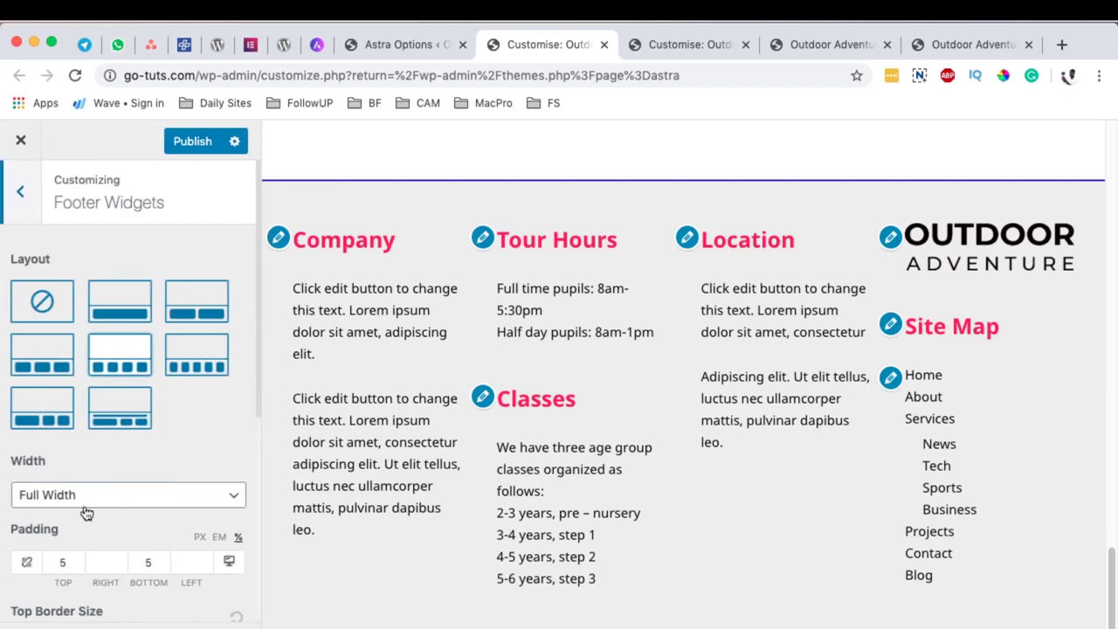
{"action": "scroll", "coordinate": [87, 512], "scroll_direction": "down", "scroll_amount": 7}
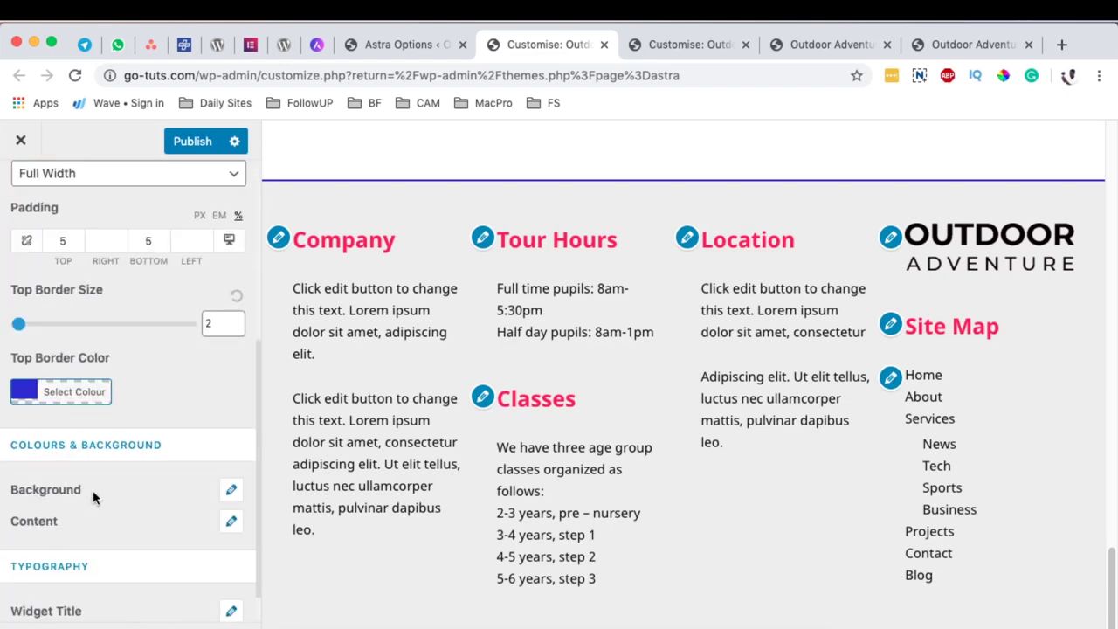
{"action": "double_click", "coordinate": [214, 315]}
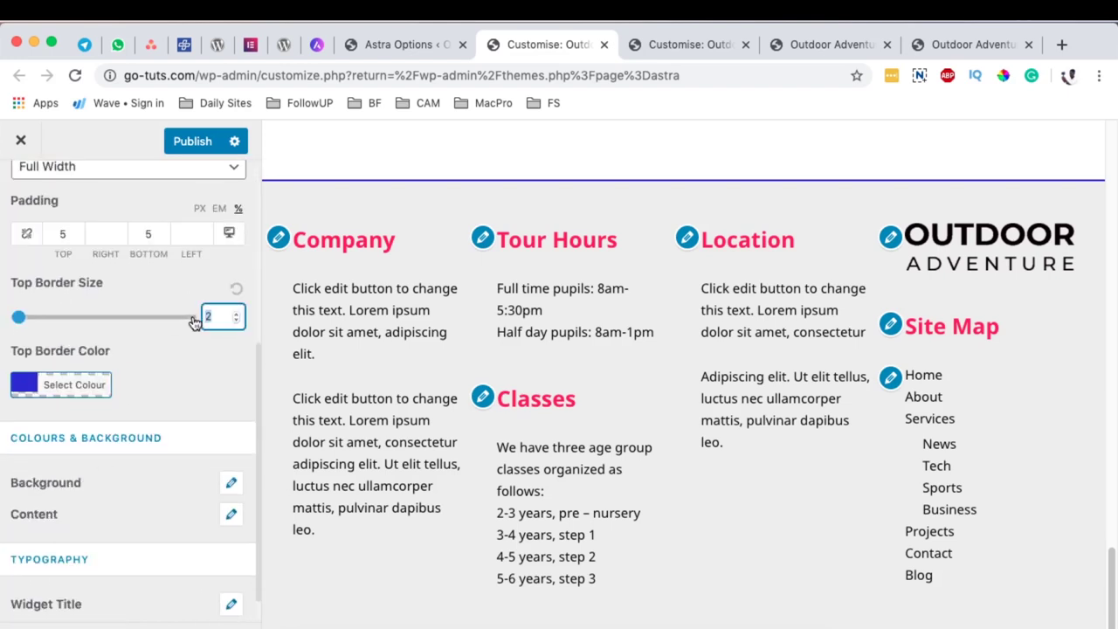
{"action": "type", "text": "10"}
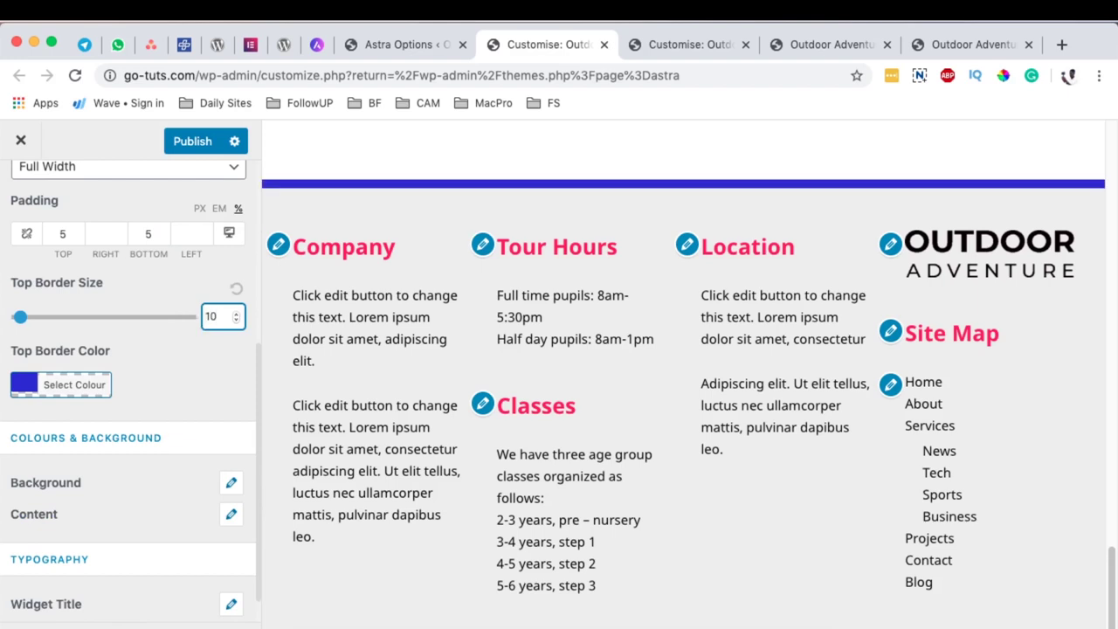
{"action": "key", "text": "BackSpace"}
{"action": "key", "text": "BackSpace"}
{"action": "type", "text": "5"}
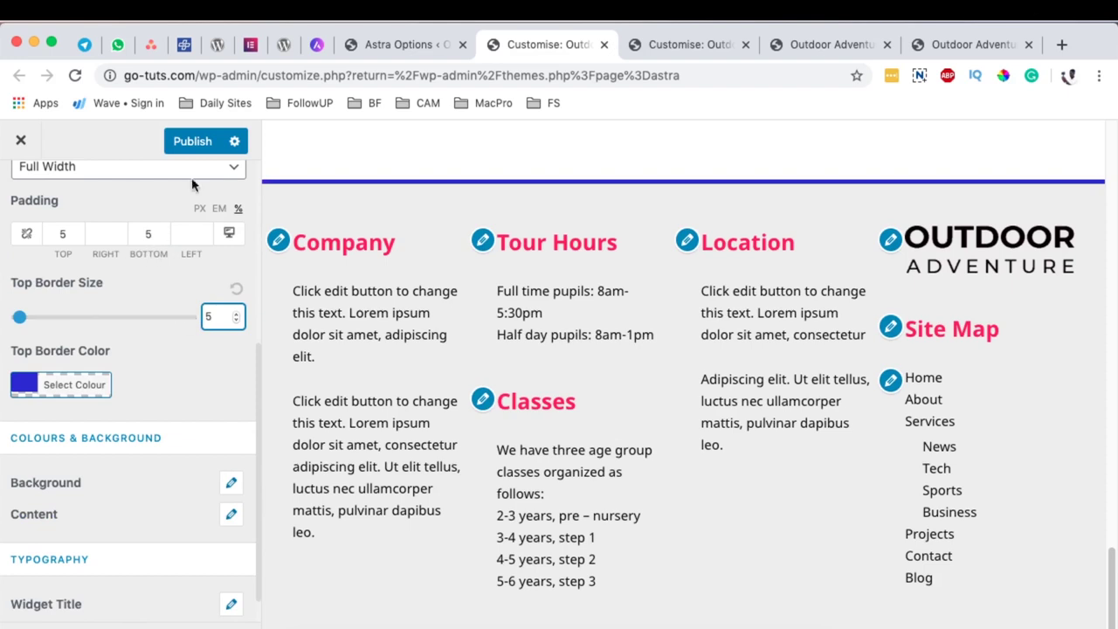
{"action": "left_click", "coordinate": [190, 143]}
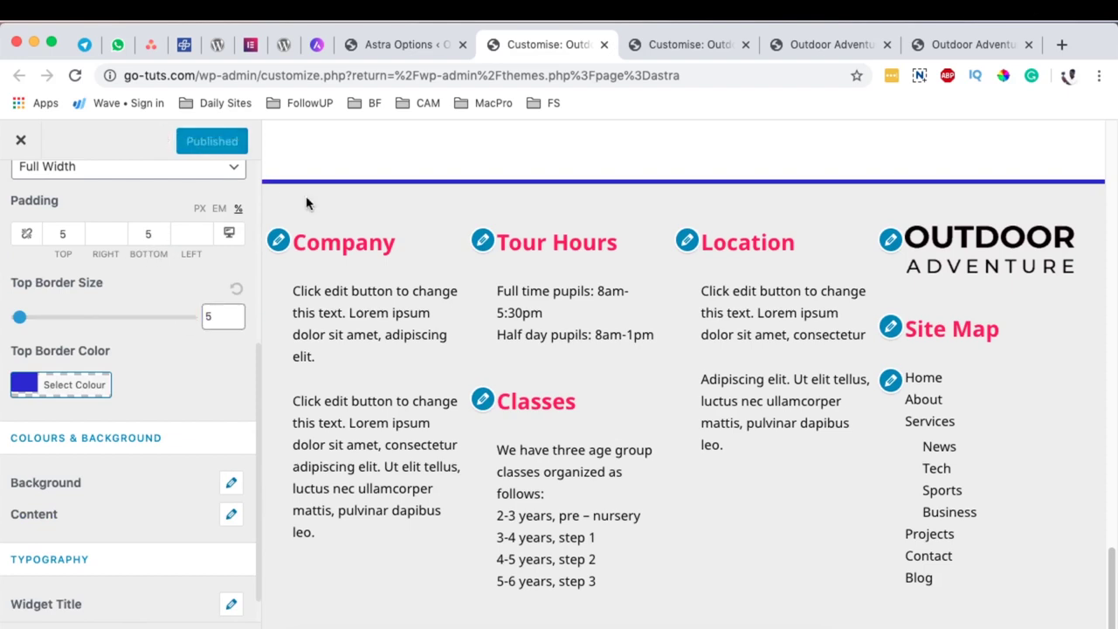
Step: Load go-tuts.com in a new browser tab and examine the published footer at the end of the homepage
{"action": "left_click", "coordinate": [804, 46]}
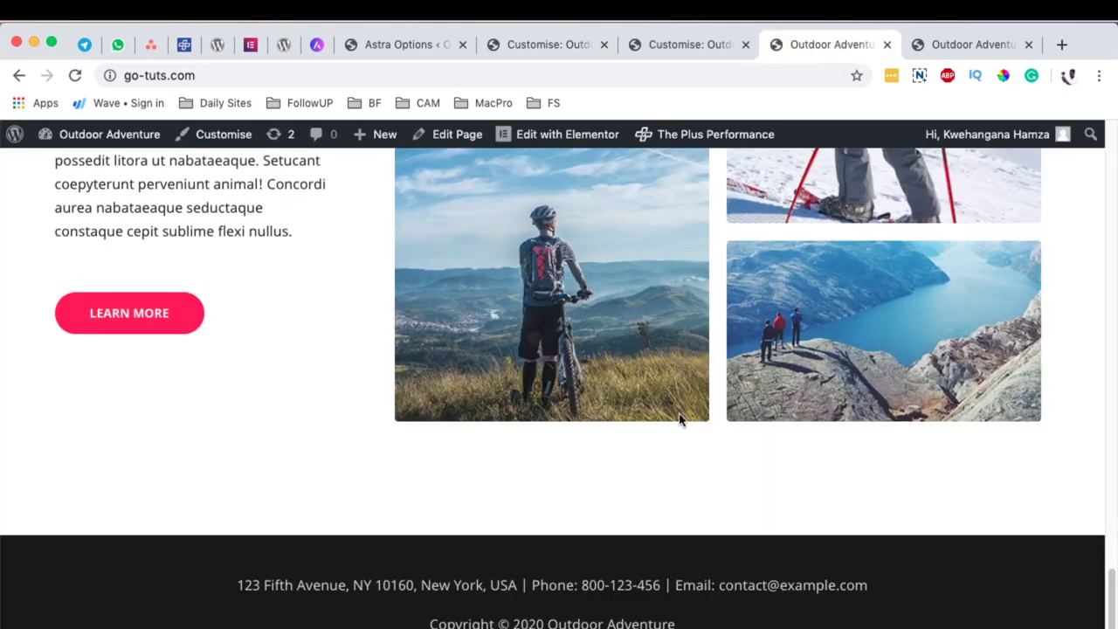
{"action": "left_click", "coordinate": [961, 45]}
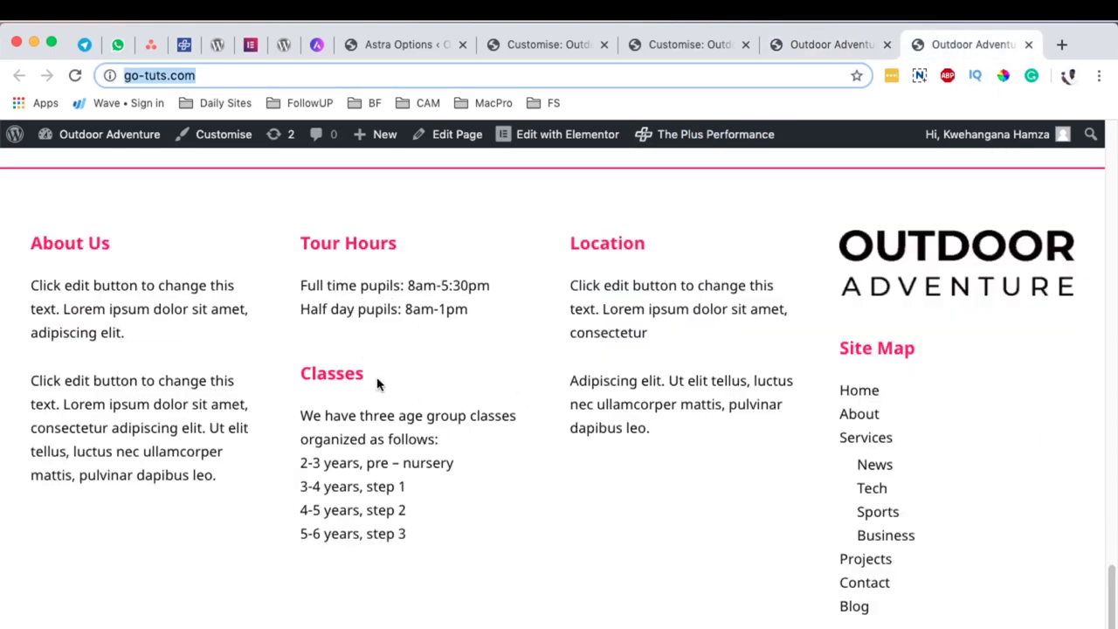
{"action": "left_click", "coordinate": [1061, 44]}
{"action": "key", "text": "super+v"}
{"action": "key", "text": "Return"}
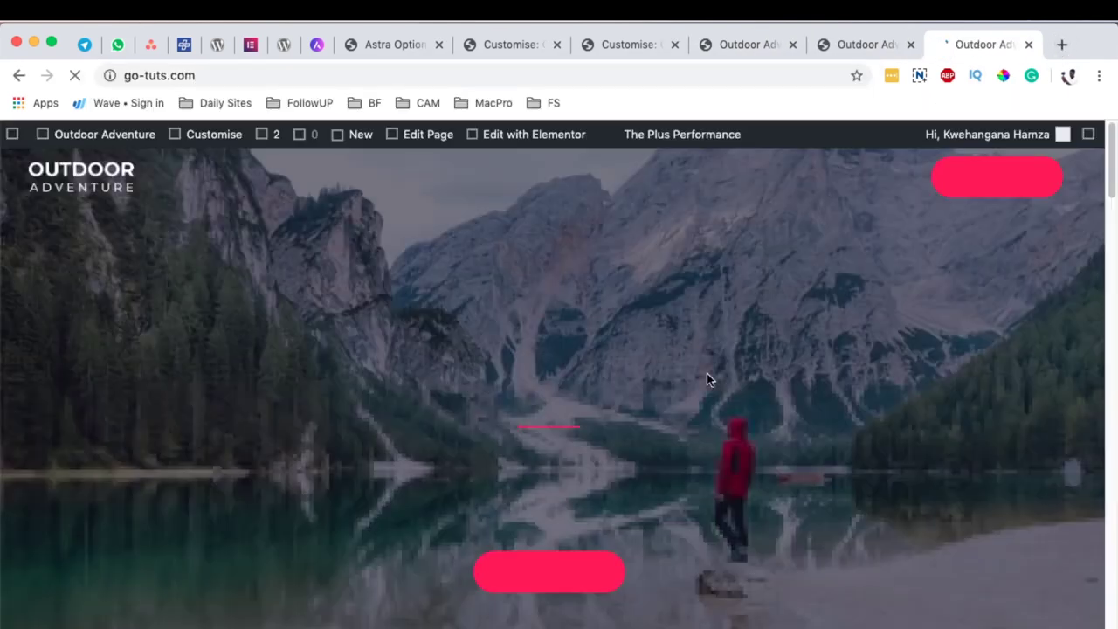
{"action": "scroll", "coordinate": [708, 374], "scroll_direction": "down", "scroll_amount": 10}
{"action": "scroll", "coordinate": [709, 371], "scroll_direction": "down", "scroll_amount": 15}
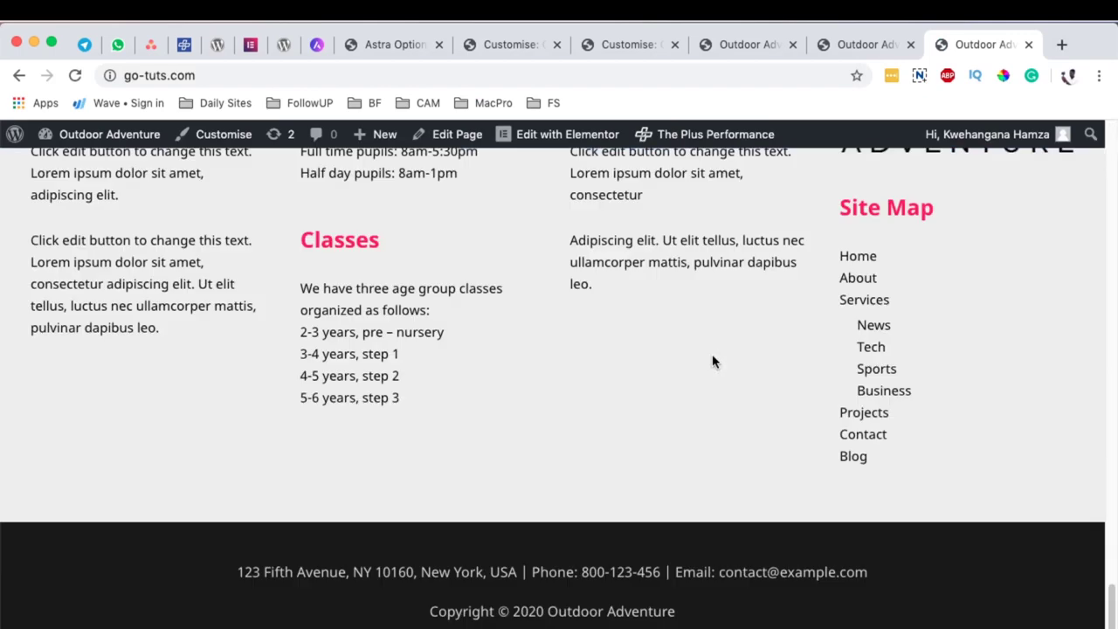
{"action": "scroll", "coordinate": [713, 352], "scroll_direction": "up", "scroll_amount": 2}
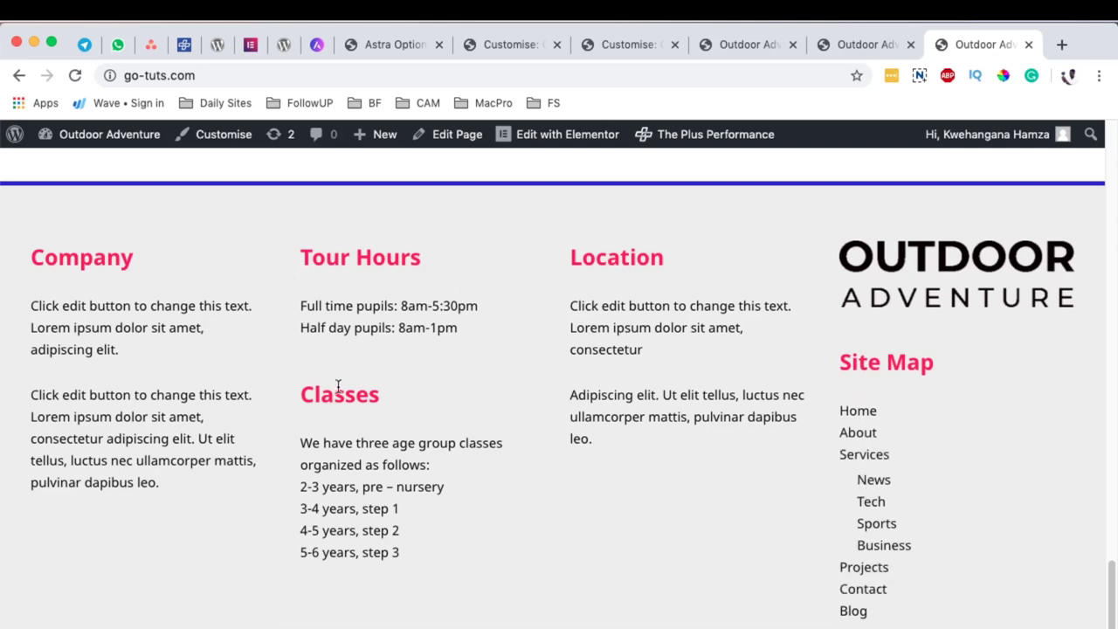
Step: In the Footer Widgets content colours, try green #81d742 and blue #2638bf for links, then set the link colour to #000000
{"action": "scroll", "coordinate": [338, 385], "scroll_direction": "down", "scroll_amount": 1}
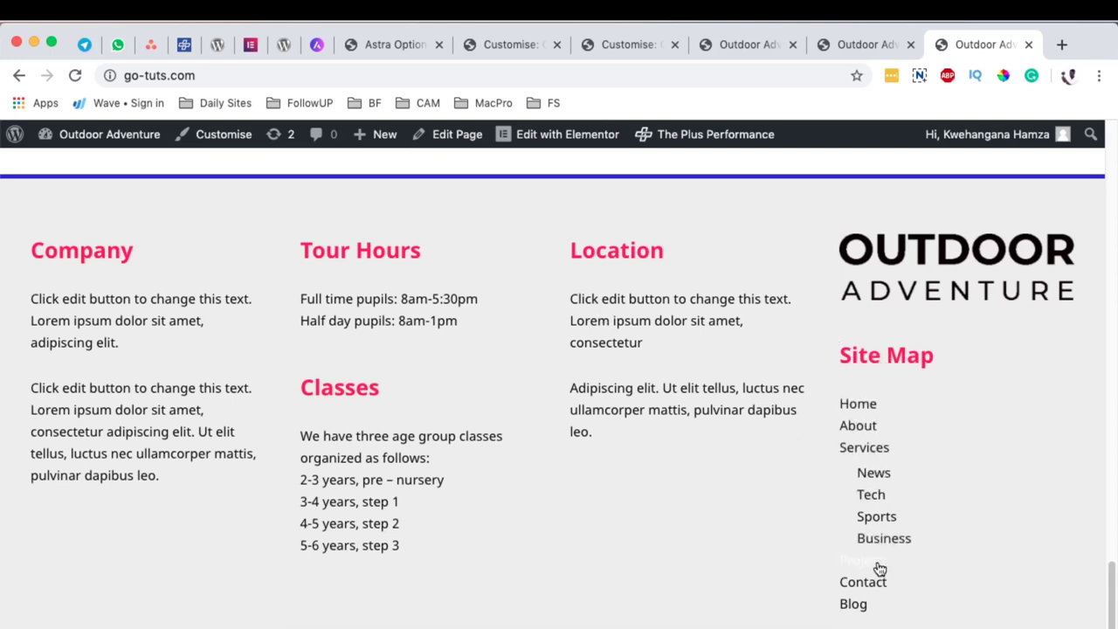
{"action": "left_click", "coordinate": [498, 48]}
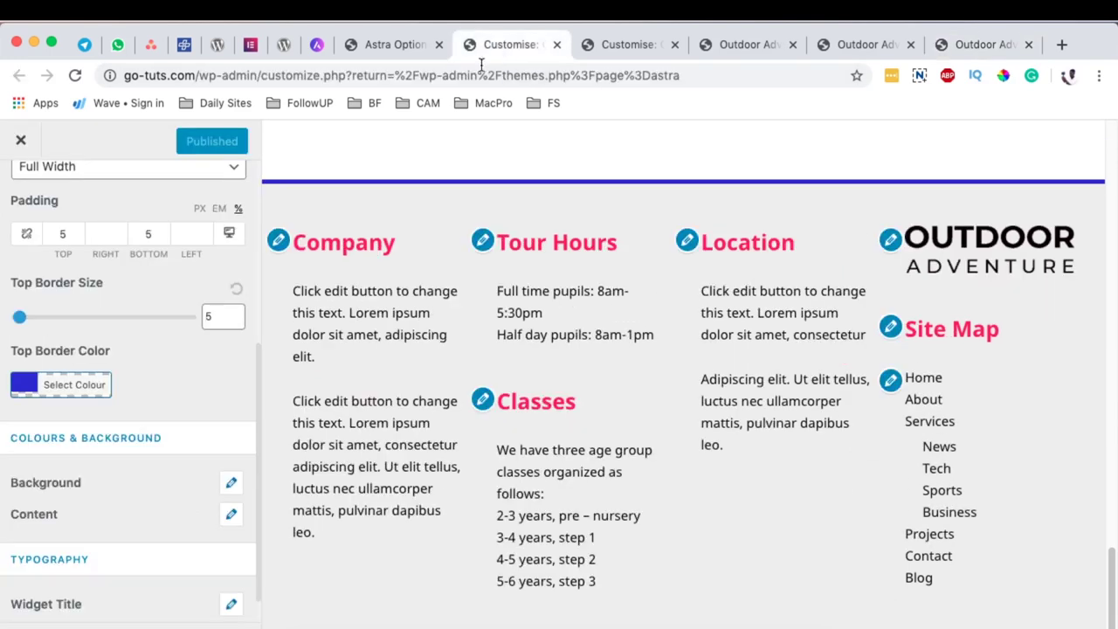
{"action": "scroll", "coordinate": [123, 404], "scroll_direction": "down", "scroll_amount": 1}
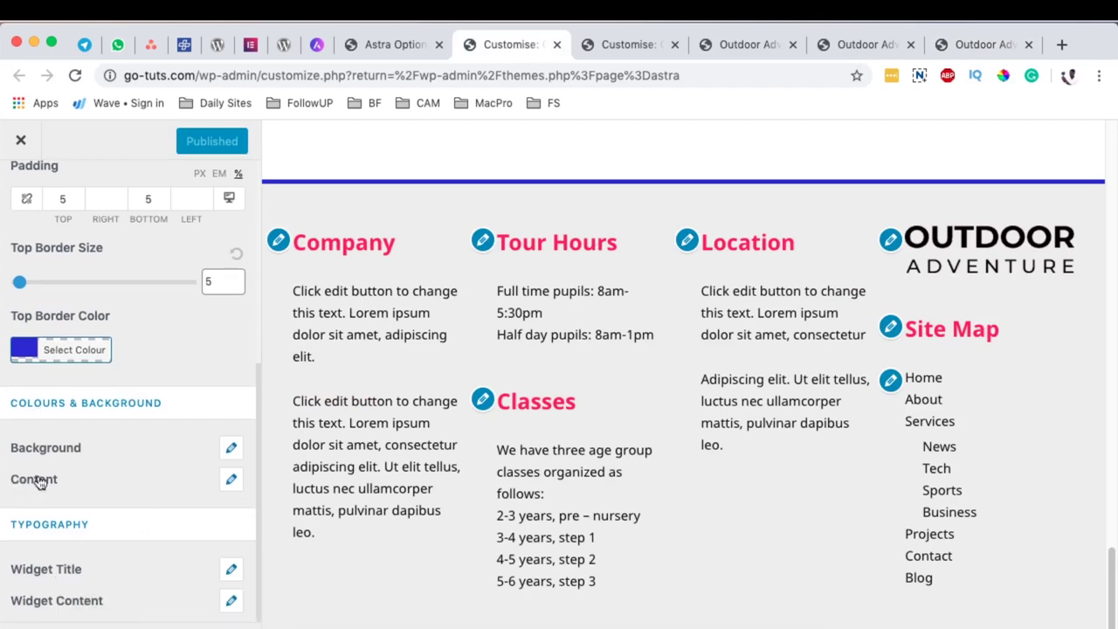
{"action": "left_click", "coordinate": [230, 480]}
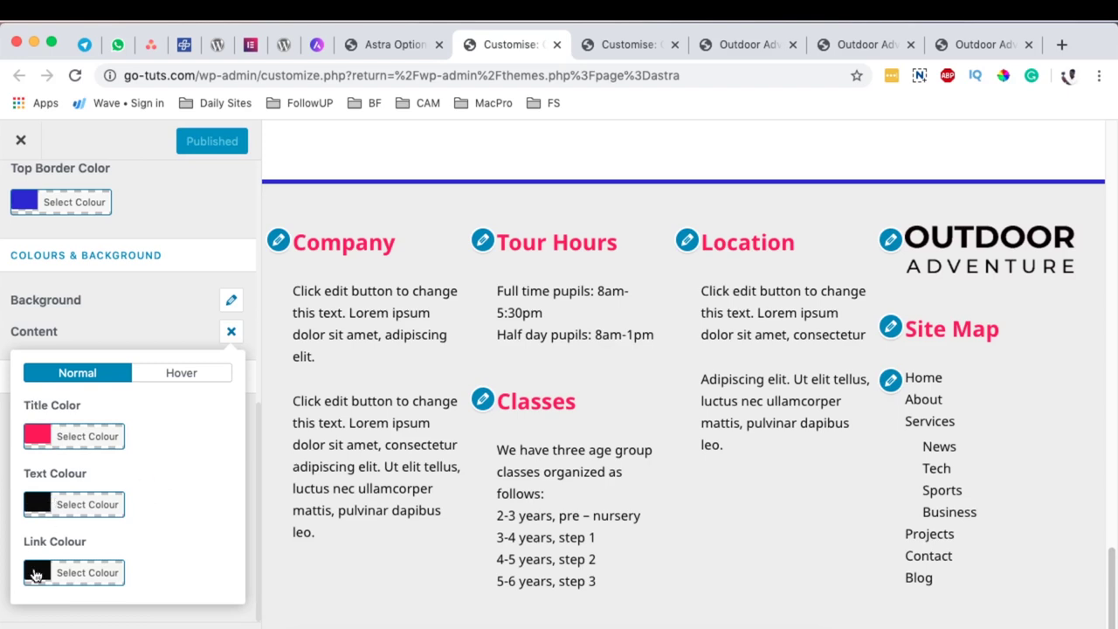
{"action": "left_click", "coordinate": [35, 573]}
{"action": "scroll", "coordinate": [258, 430], "scroll_direction": "down", "scroll_amount": 5}
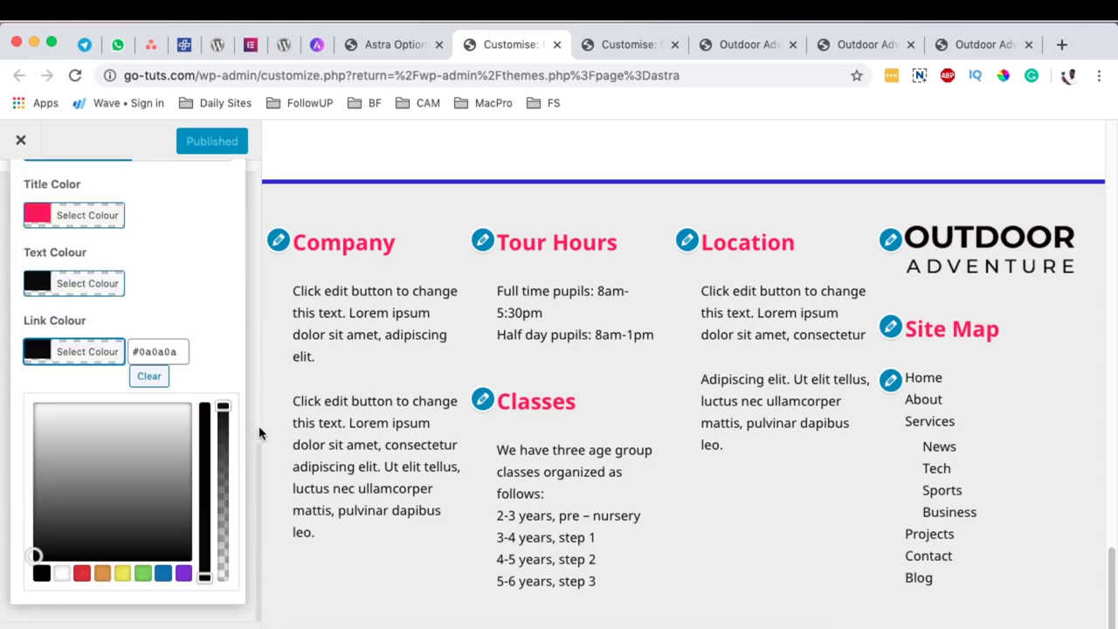
{"action": "left_click", "coordinate": [143, 573]}
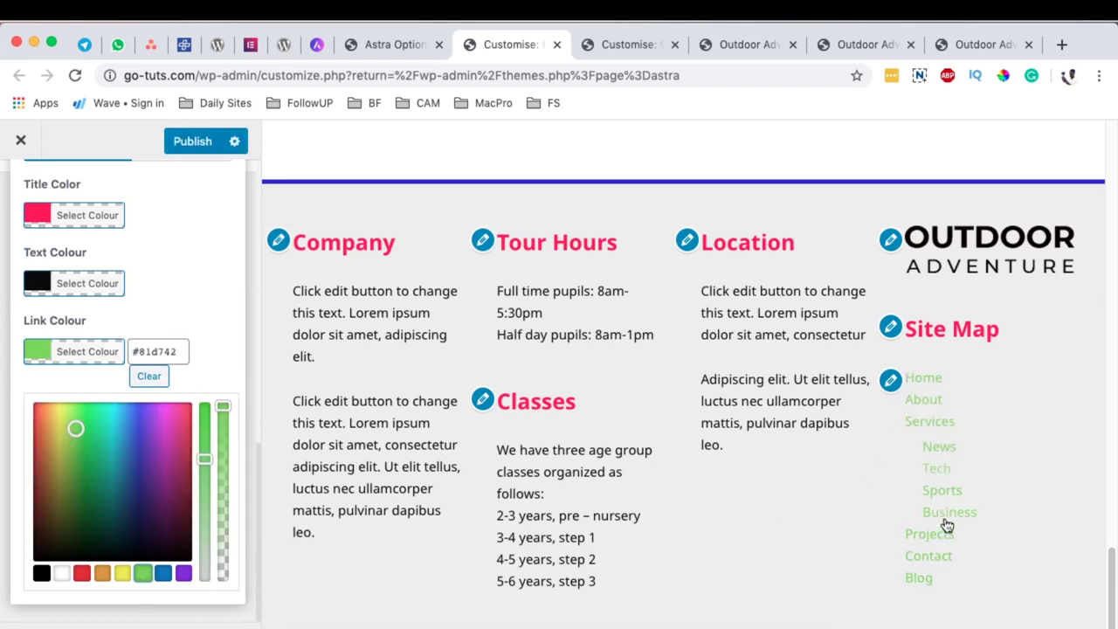
{"action": "left_click_drag", "start_coordinate": [93, 497], "coordinate": [134, 444]}
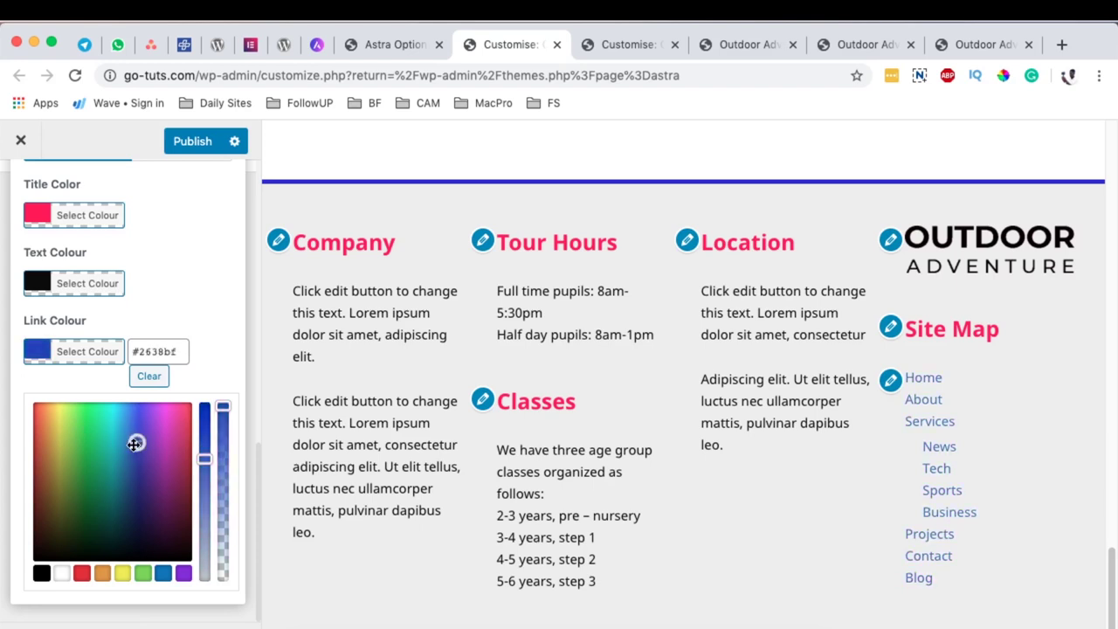
{"action": "left_click", "coordinate": [42, 573]}
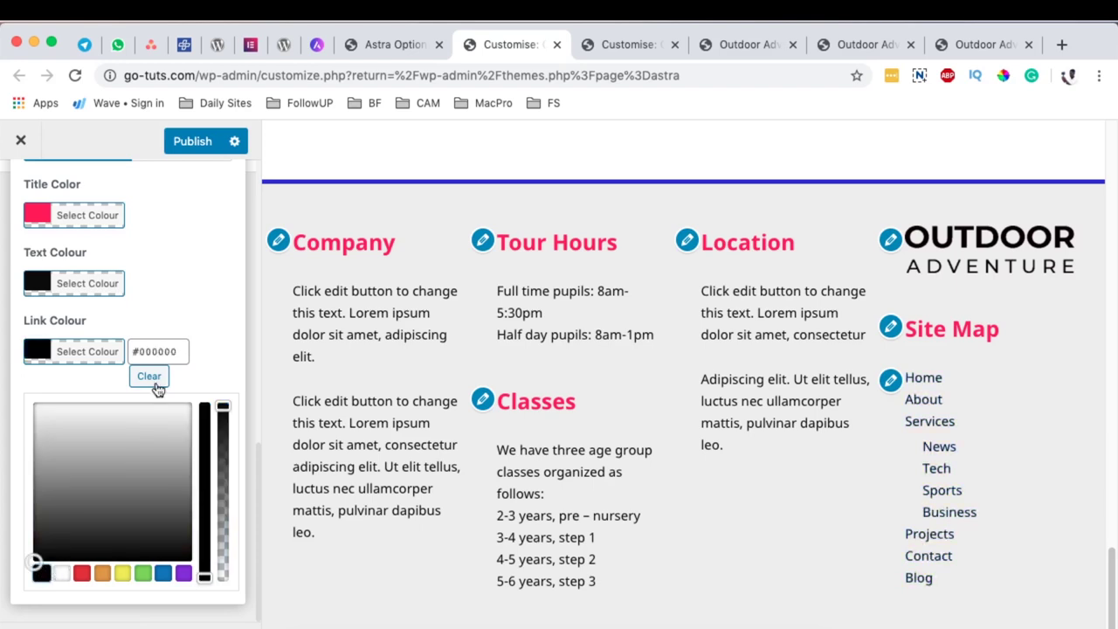
{"action": "left_click", "coordinate": [104, 352]}
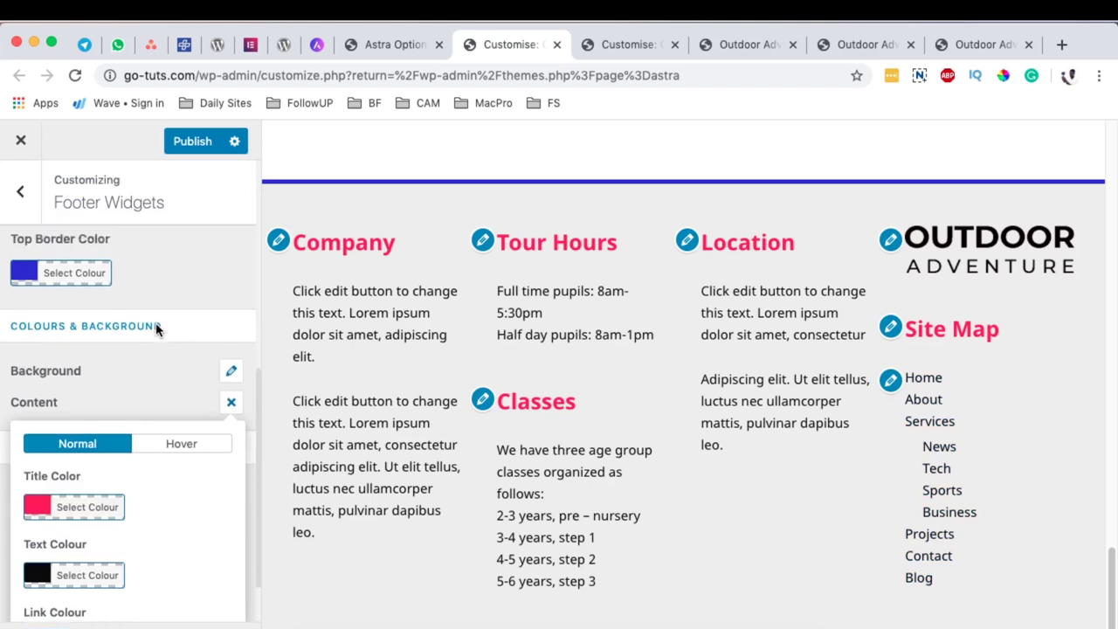
Step: Publish the footer link colour change and reload the live site's browser tab
{"action": "left_click", "coordinate": [188, 144]}
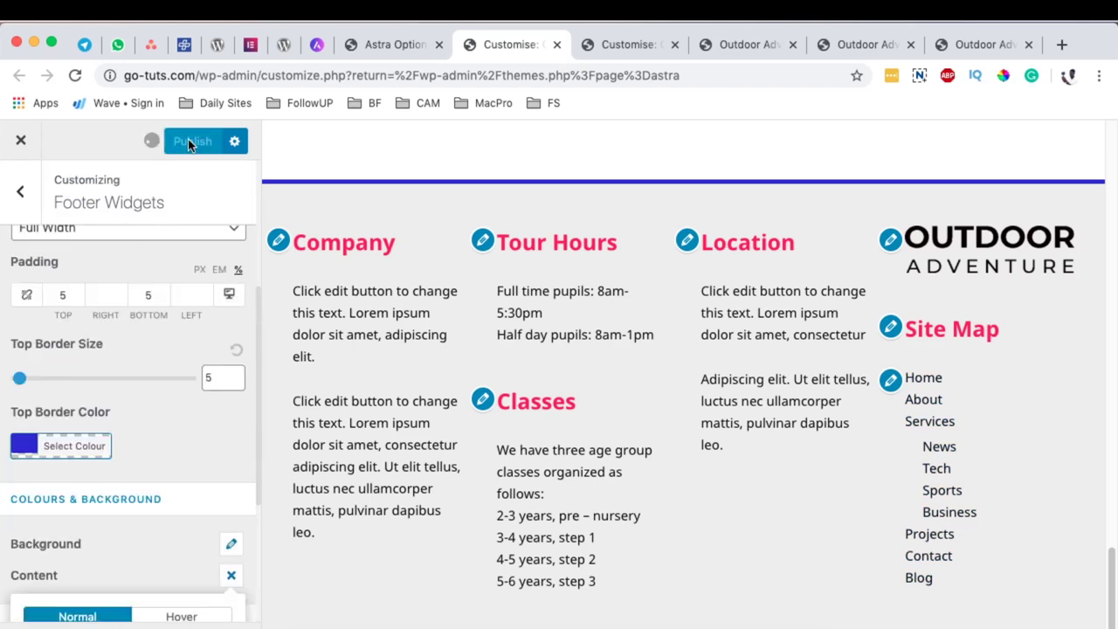
{"action": "left_click", "coordinate": [976, 44]}
{"action": "left_click", "coordinate": [75, 75]}
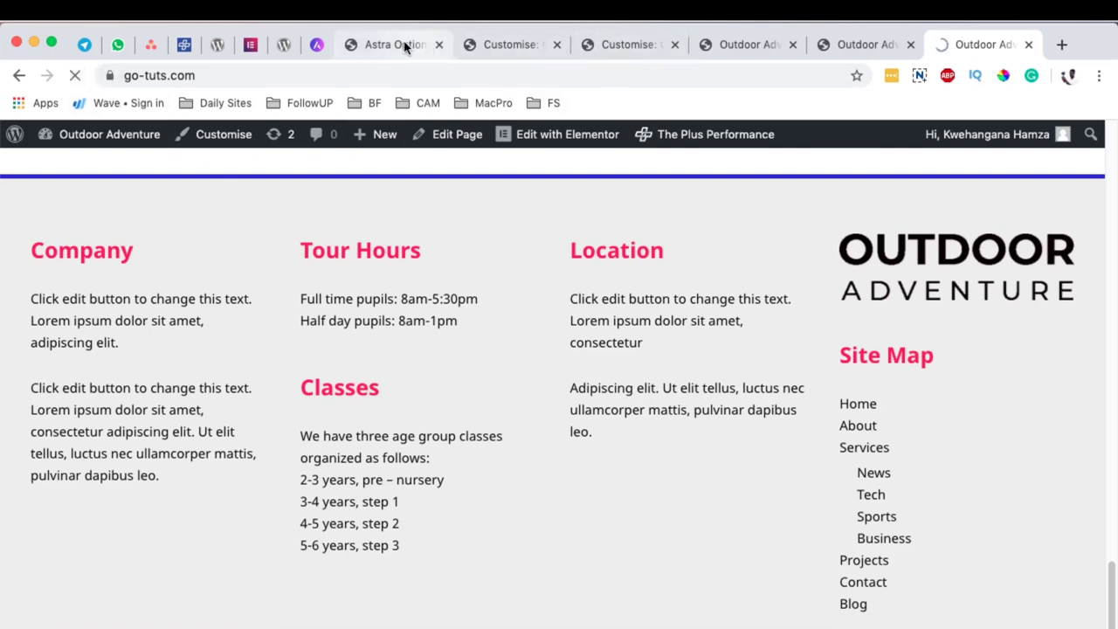
Step: Return to the customizer, open the Footer Bar settings and choose the layout that places its two sections side by side
{"action": "left_click", "coordinate": [506, 44]}
{"action": "scroll", "coordinate": [105, 331], "scroll_direction": "up", "scroll_amount": 5}
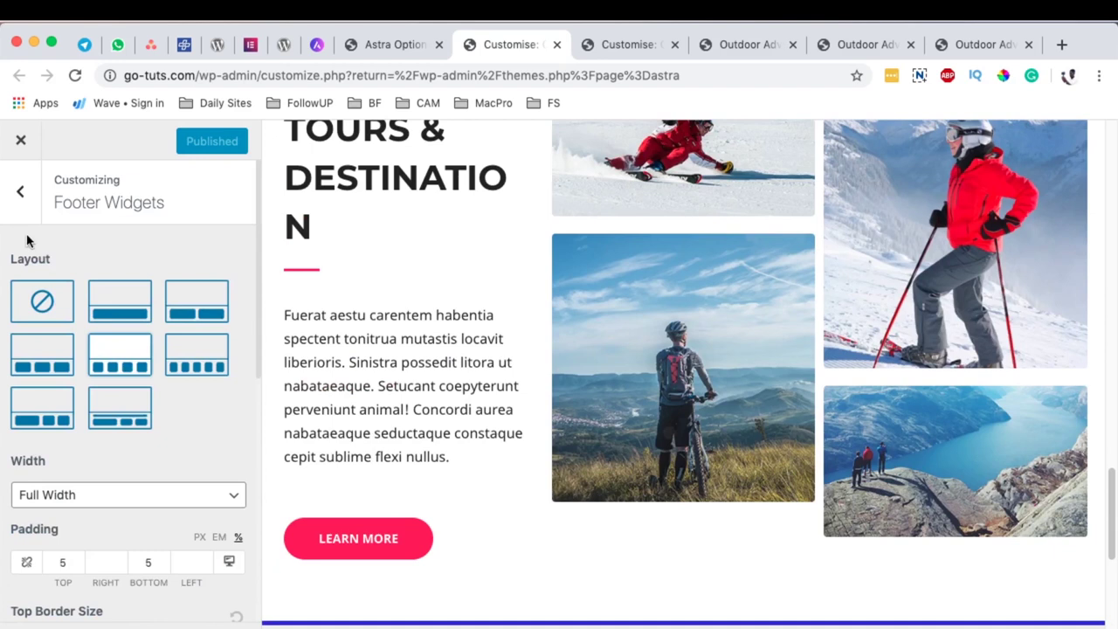
{"action": "left_click", "coordinate": [21, 194]}
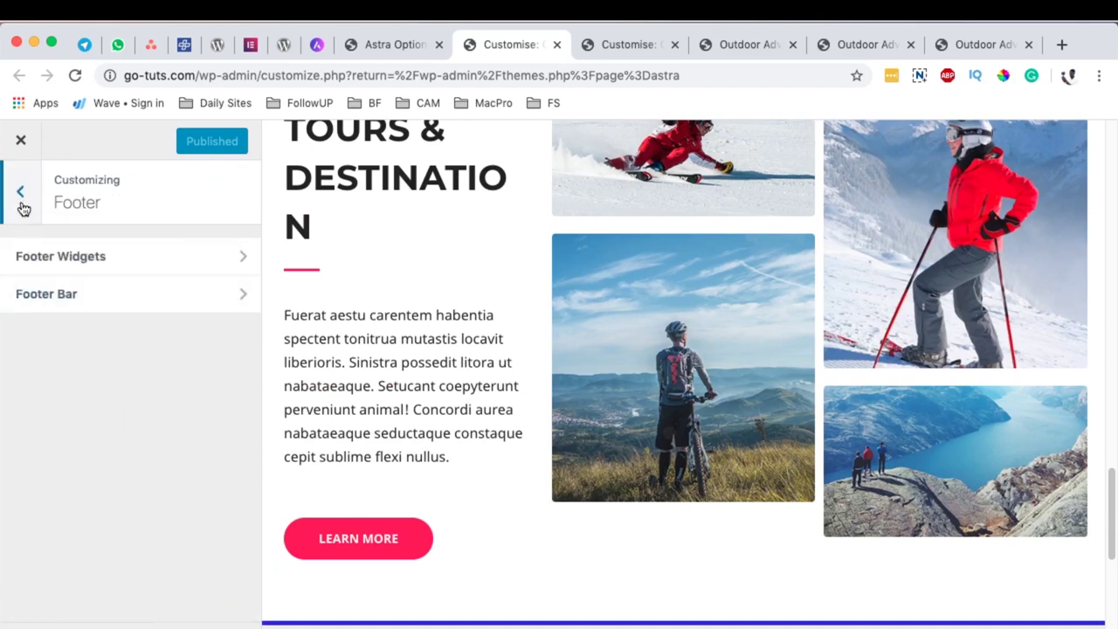
{"action": "left_click", "coordinate": [47, 295]}
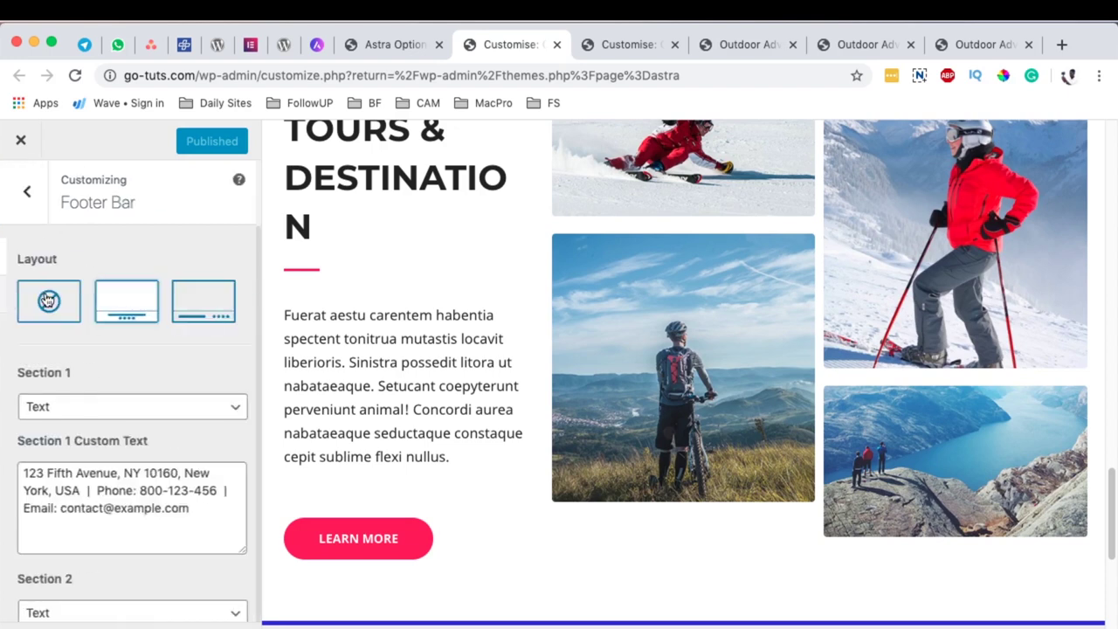
{"action": "scroll", "coordinate": [605, 376], "scroll_direction": "down", "scroll_amount": 1}
{"action": "scroll", "coordinate": [607, 371], "scroll_direction": "down", "scroll_amount": 3}
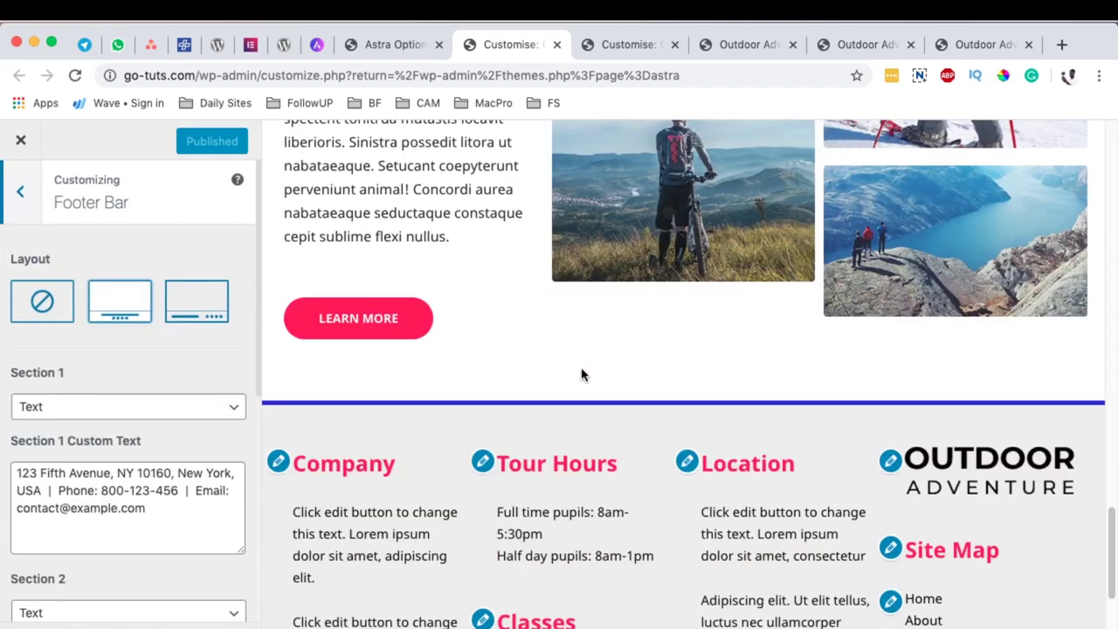
{"action": "scroll", "coordinate": [622, 396], "scroll_direction": "down", "scroll_amount": 1}
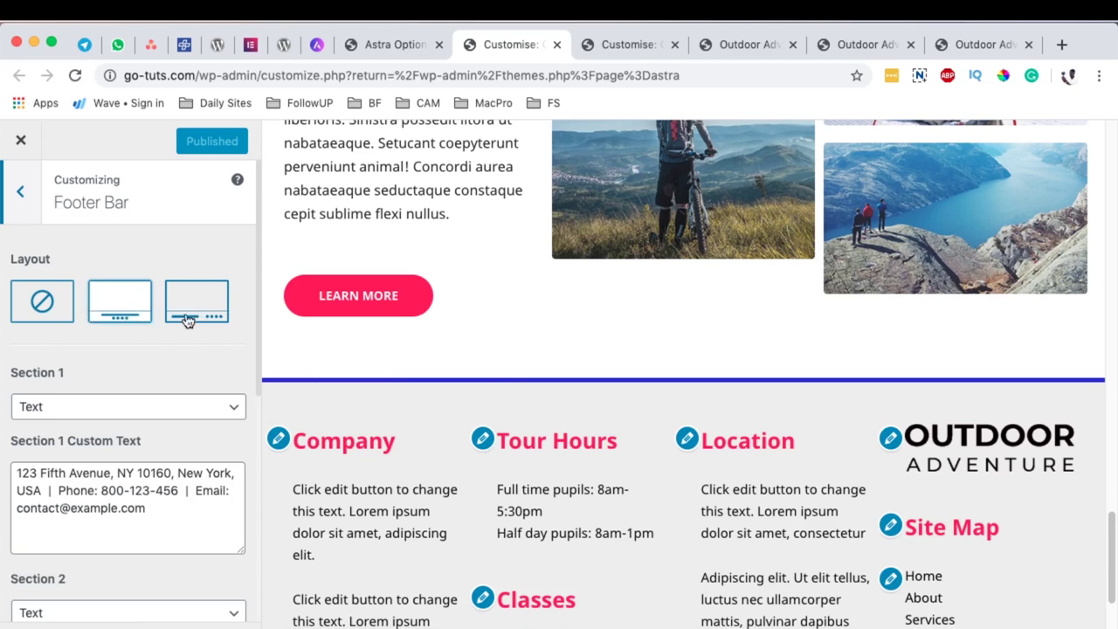
{"action": "scroll", "coordinate": [545, 481], "scroll_direction": "down", "scroll_amount": 5}
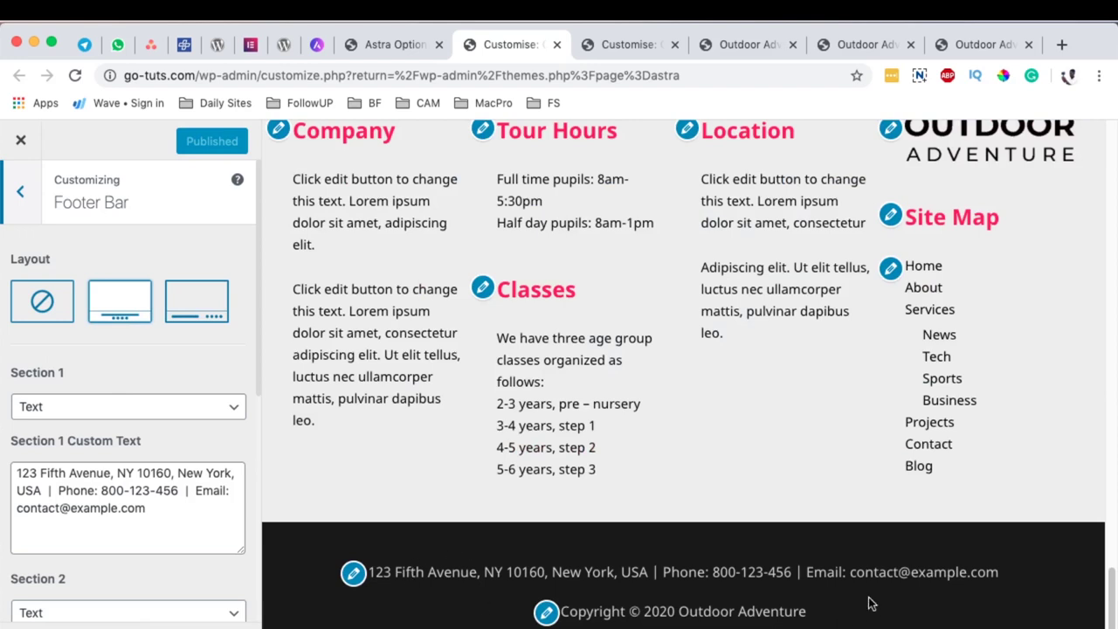
{"action": "left_click", "coordinate": [199, 308]}
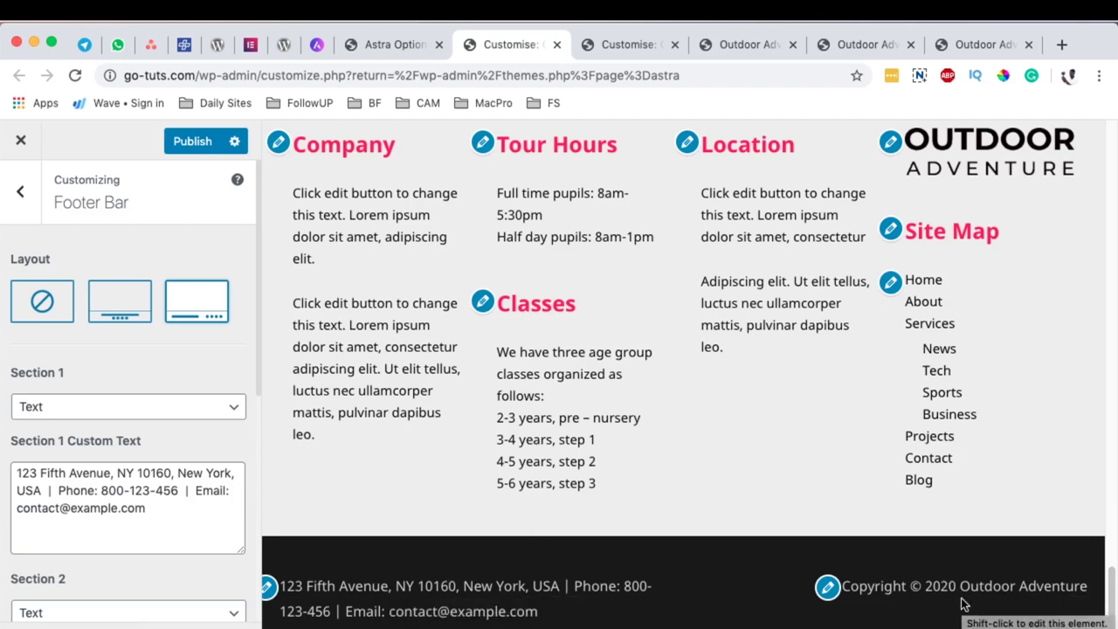
Step: Review the Section 1 content options, keeping Text, and examine the custom text of Section 1 and Section 2
{"action": "left_click", "coordinate": [54, 406]}
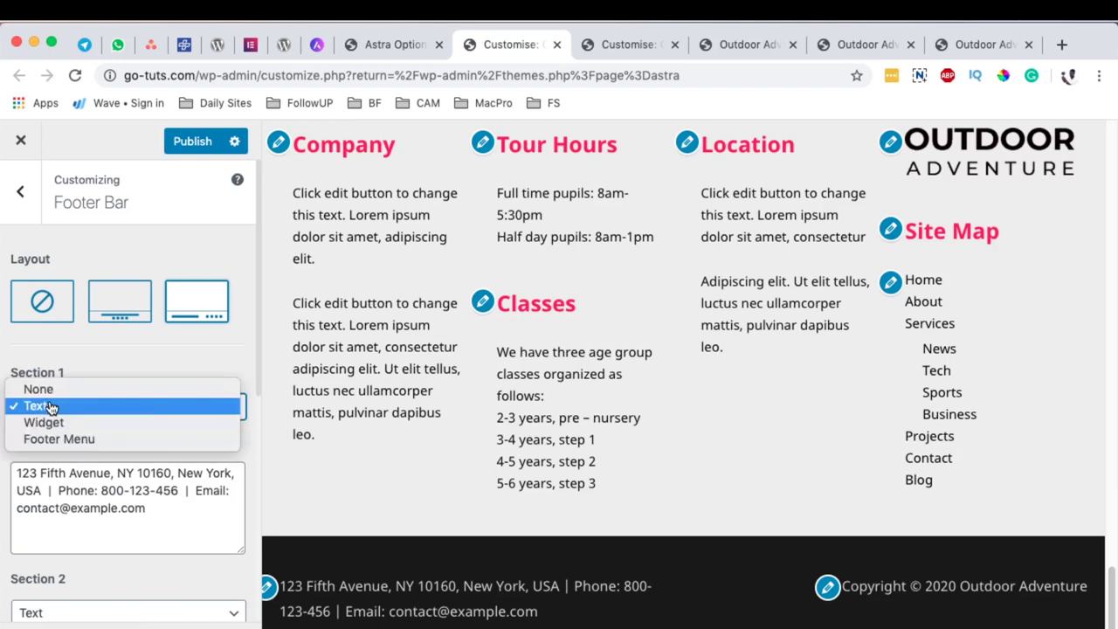
{"action": "left_click", "coordinate": [57, 407]}
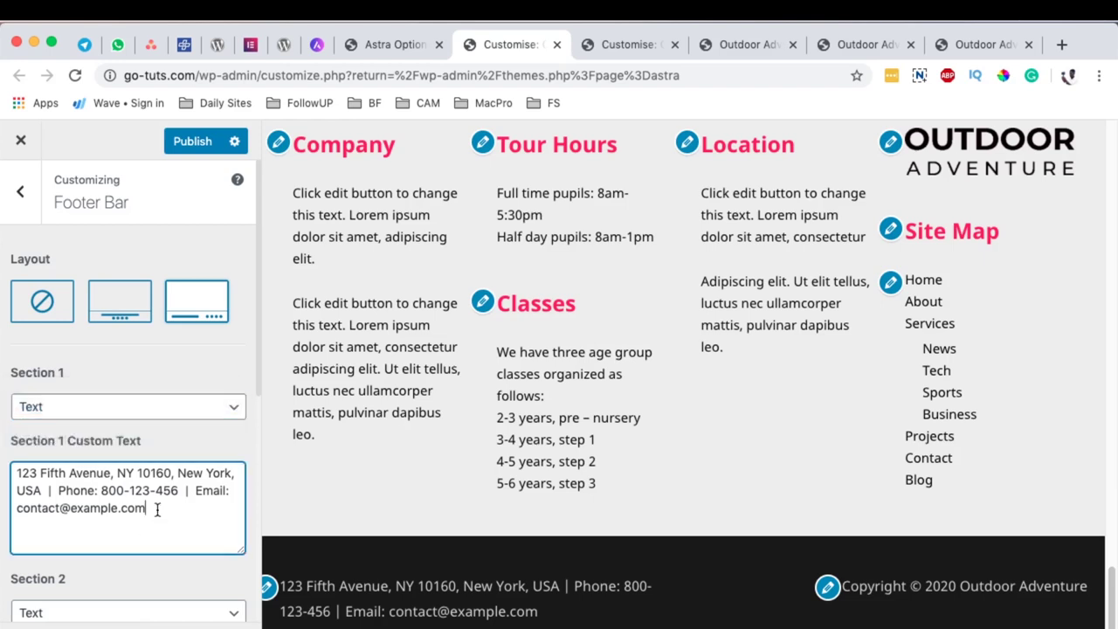
{"action": "left_click_drag", "start_coordinate": [160, 515], "coordinate": [3, 472]}
{"action": "scroll", "coordinate": [242, 518], "scroll_direction": "down", "scroll_amount": 5}
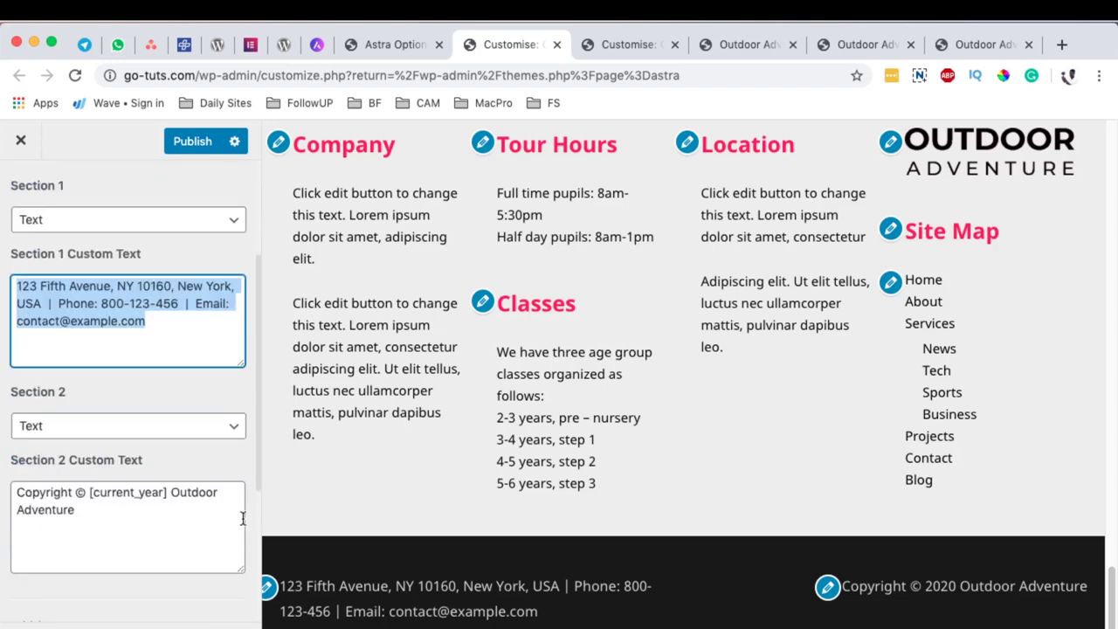
{"action": "left_click", "coordinate": [48, 320]}
{"action": "left_click", "coordinate": [48, 320]}
{"action": "left_click_drag", "start_coordinate": [104, 419], "coordinate": [2, 395]}
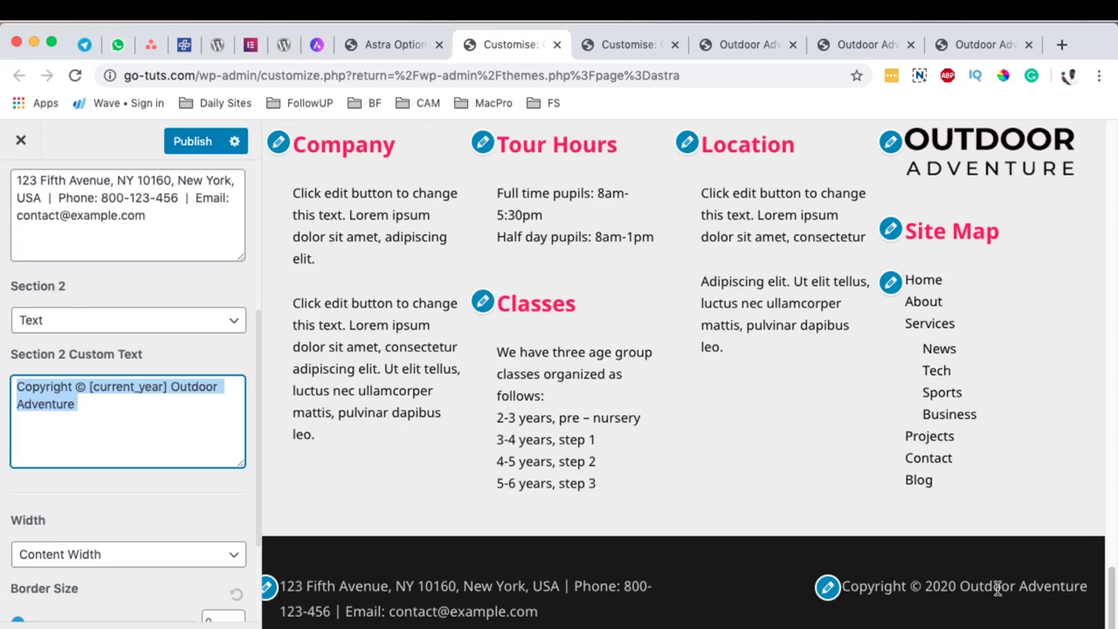
Step: Try Widget and Footer Menu as the Footer Bar's Section 2 content, then switch it back to Text
{"action": "left_click", "coordinate": [100, 316]}
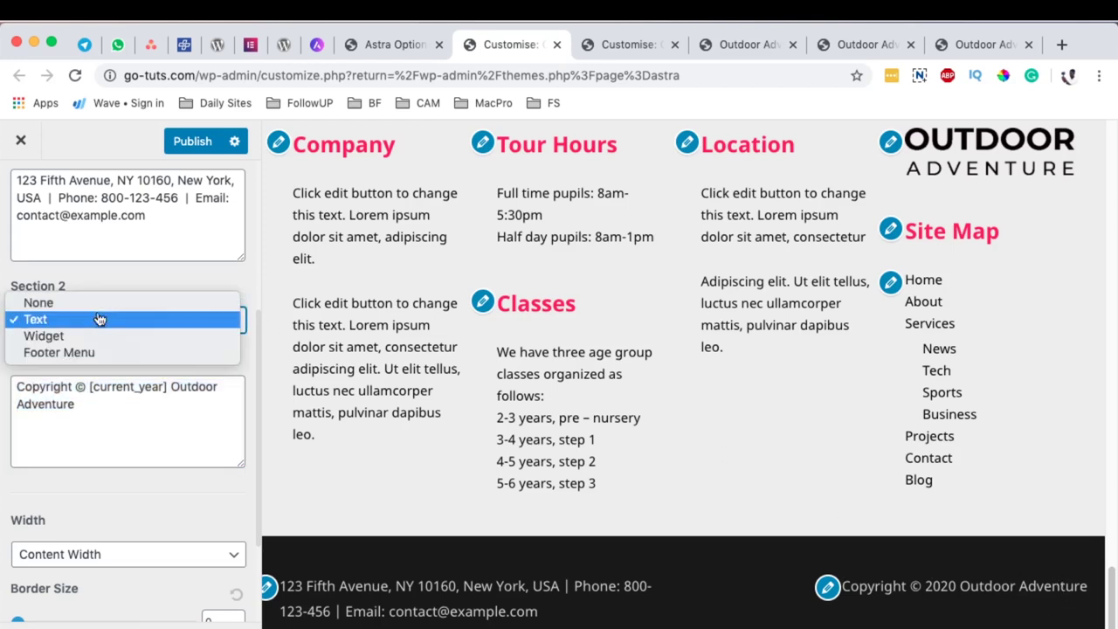
{"action": "left_click", "coordinate": [100, 336]}
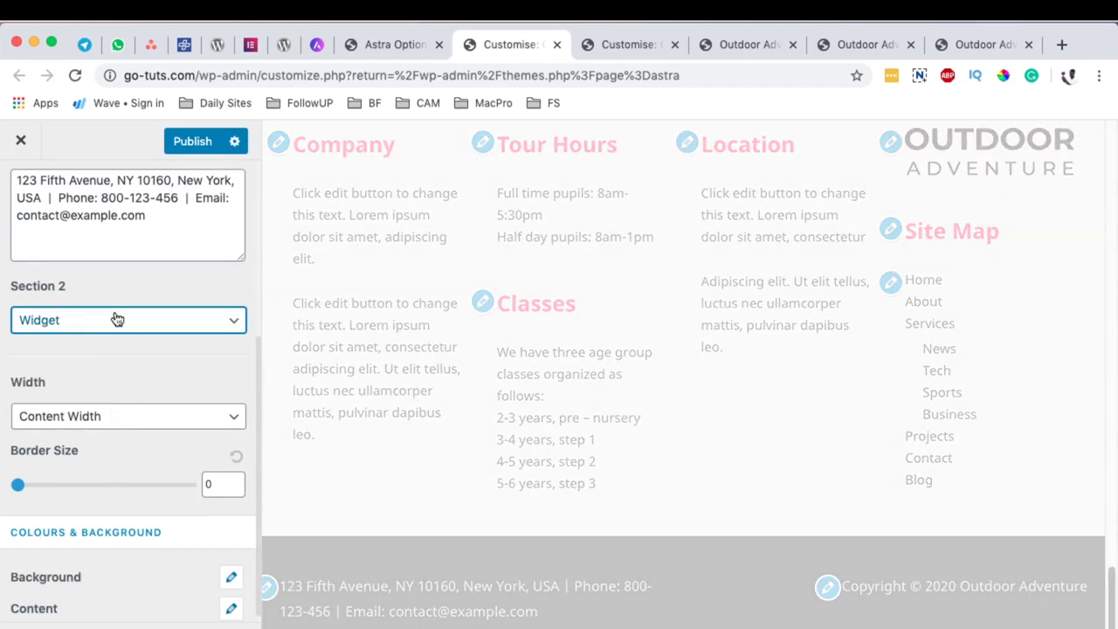
{"action": "left_click", "coordinate": [117, 320]}
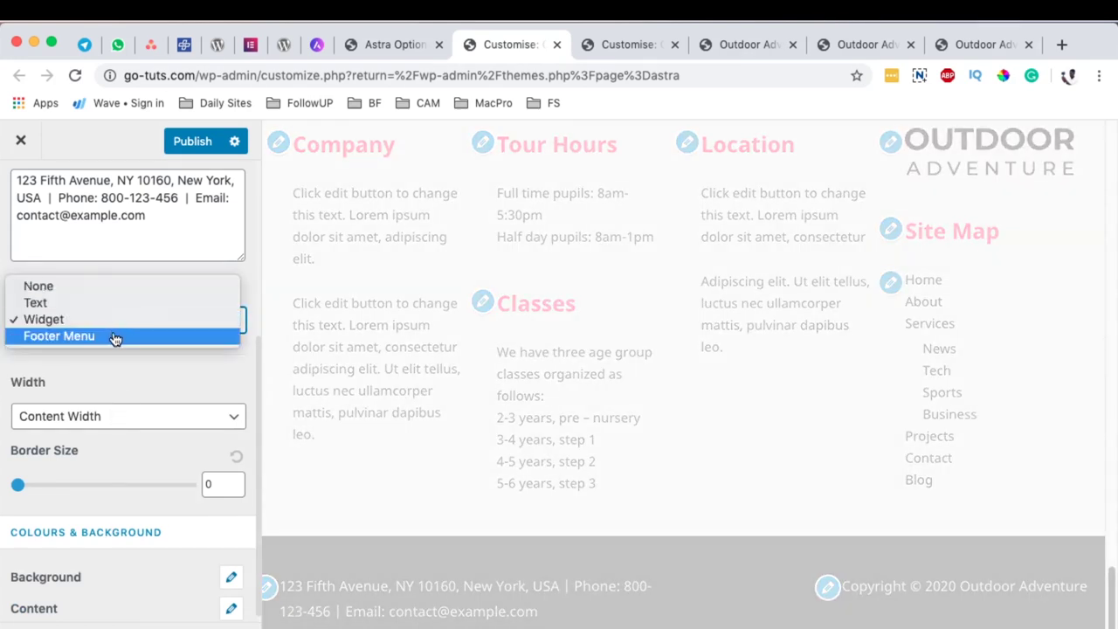
{"action": "left_click", "coordinate": [114, 337]}
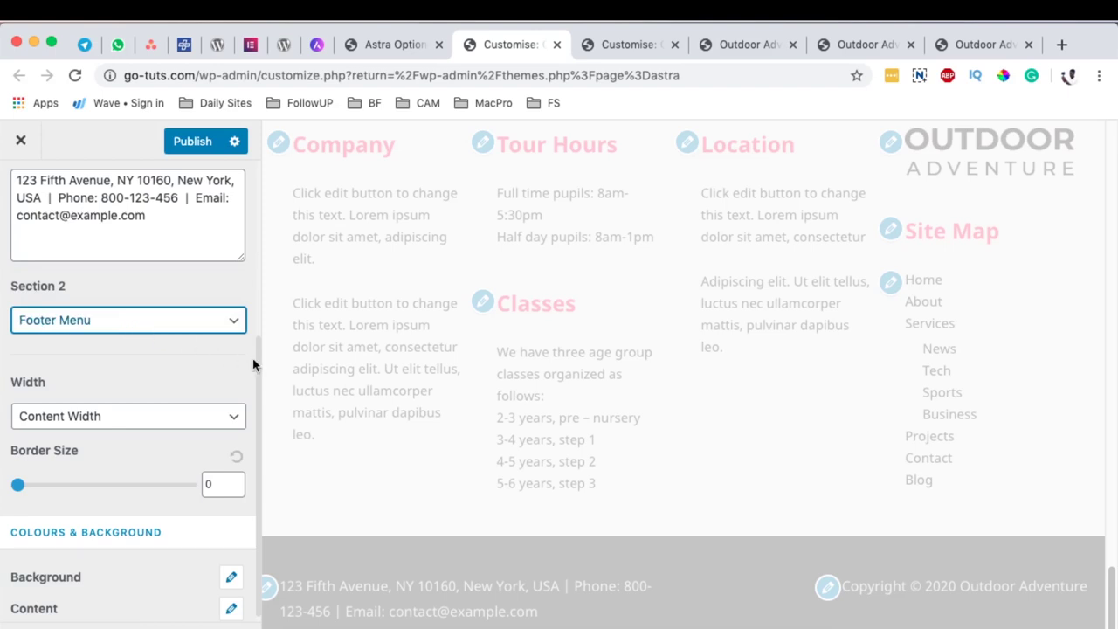
{"action": "left_click", "coordinate": [74, 320]}
{"action": "left_click", "coordinate": [35, 285]}
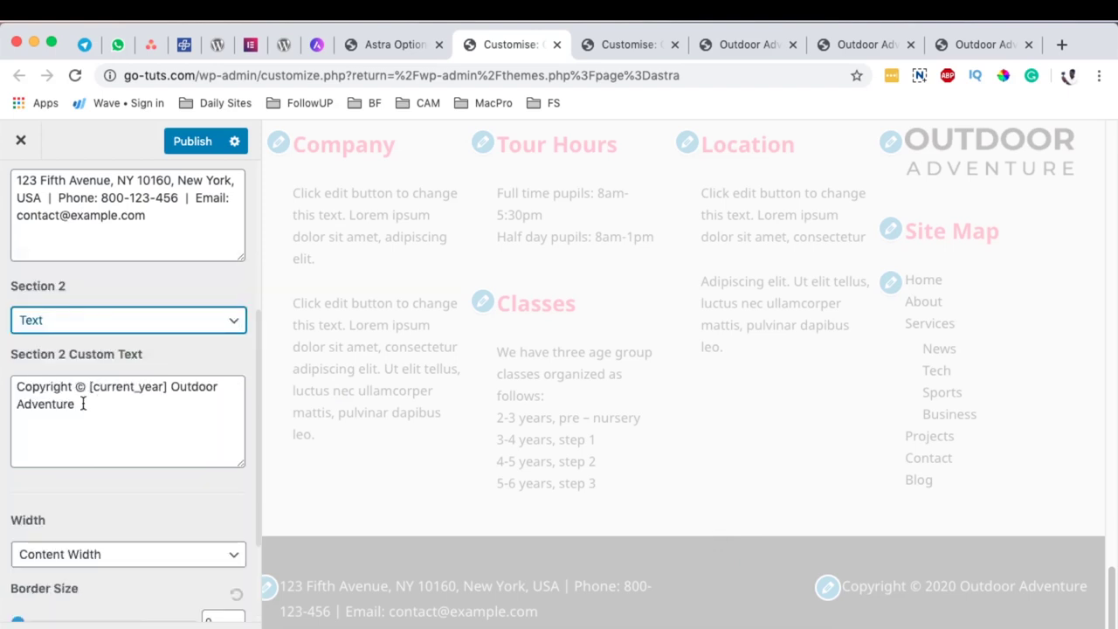
{"action": "left_click", "coordinate": [84, 404]}
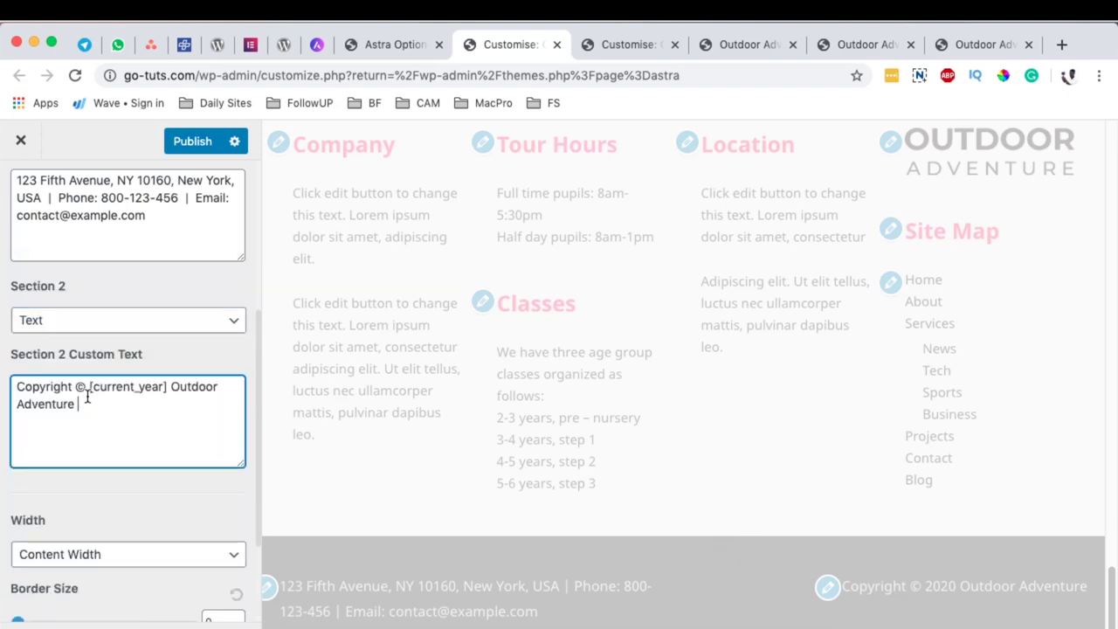
Step: Set the Footer Bar's Section 2 to None and publish the changes
{"action": "left_click", "coordinate": [105, 318]}
{"action": "left_click", "coordinate": [104, 305]}
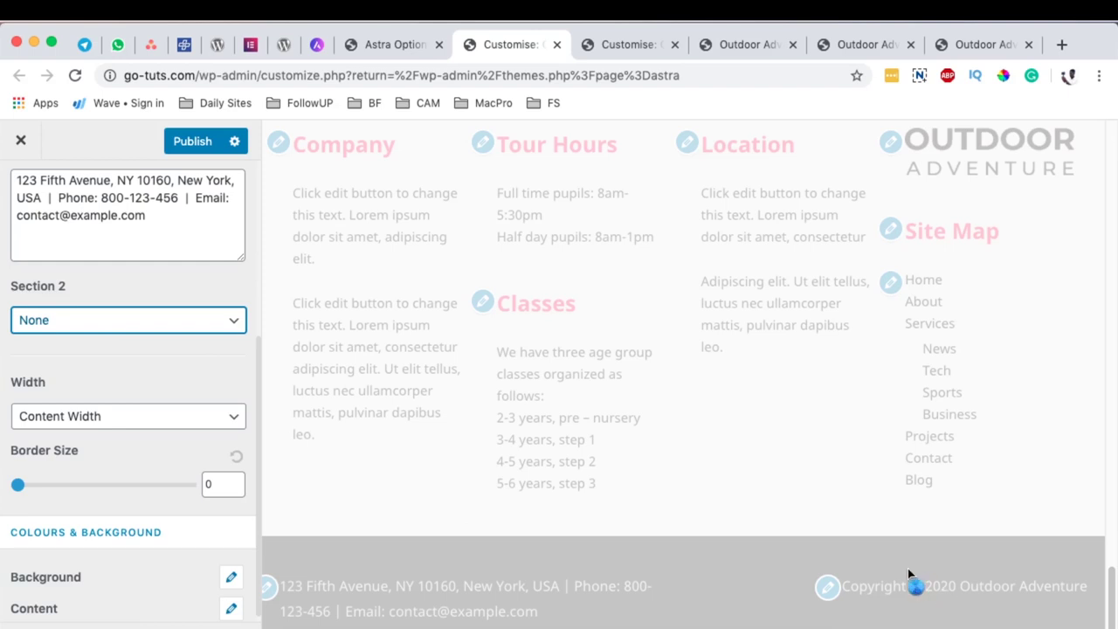
{"action": "scroll", "coordinate": [122, 366], "scroll_direction": "up", "scroll_amount": 2}
{"action": "left_click", "coordinate": [94, 413]}
{"action": "left_click", "coordinate": [99, 416]}
{"action": "left_click", "coordinate": [190, 140]}
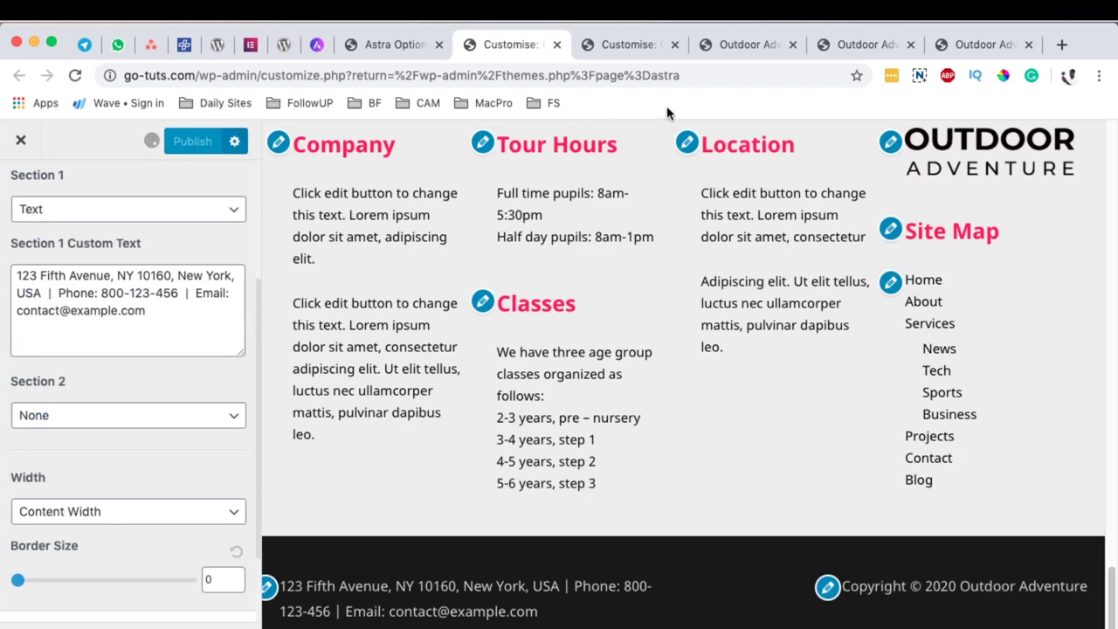
Step: Reload the go-tuts.com live site and examine the published footer bar at the end of the homepage
{"action": "left_click", "coordinate": [869, 43]}
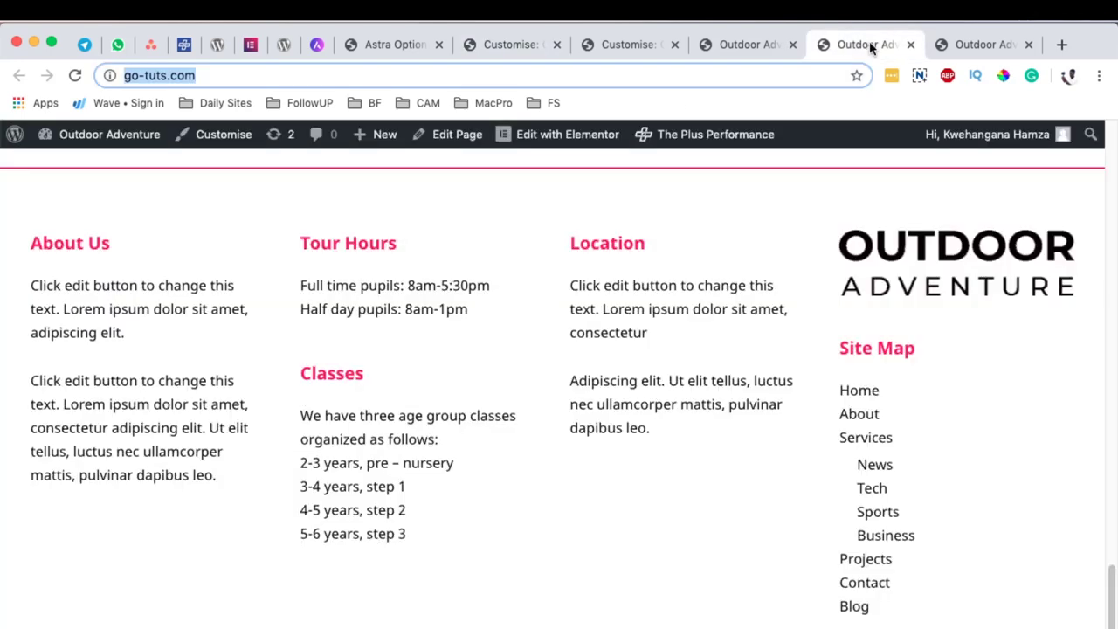
{"action": "left_click", "coordinate": [979, 43]}
{"action": "scroll", "coordinate": [604, 294], "scroll_direction": "down", "scroll_amount": 5}
{"action": "key", "text": "super+r"}
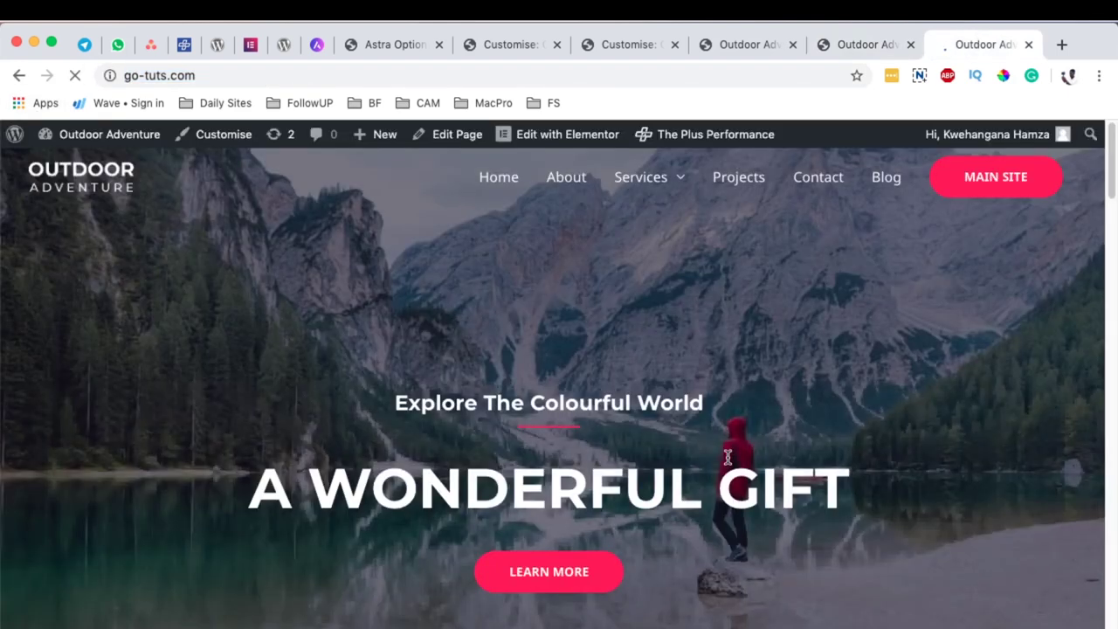
{"action": "scroll", "coordinate": [730, 448], "scroll_direction": "down", "scroll_amount": 15}
{"action": "scroll", "coordinate": [731, 451], "scroll_direction": "down", "scroll_amount": 1}
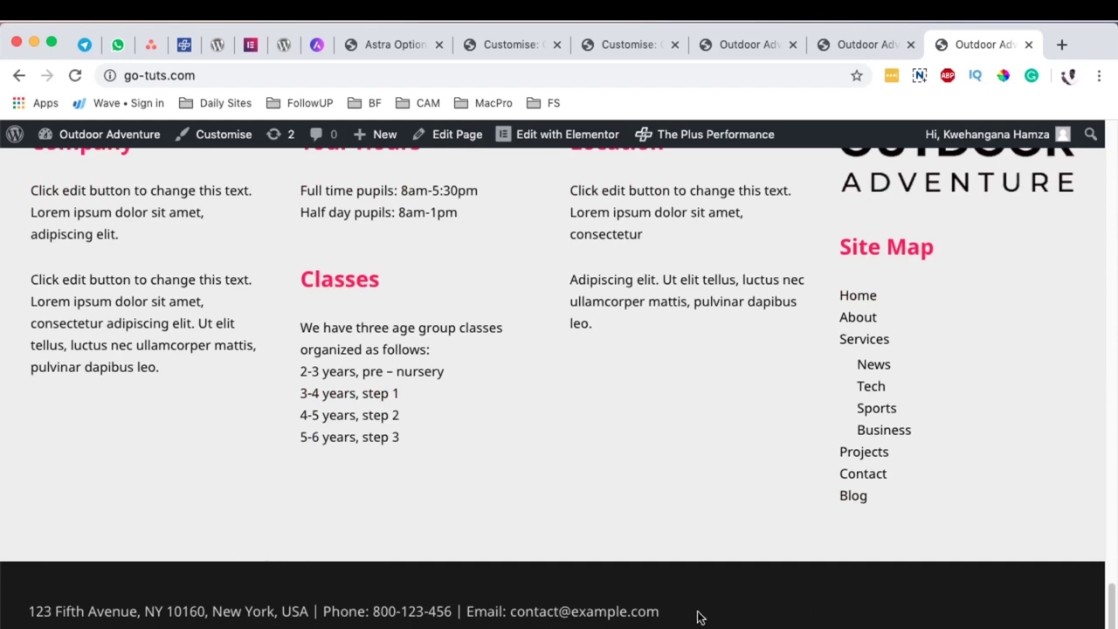
{"action": "left_click_drag", "start_coordinate": [664, 613], "coordinate": [29, 616]}
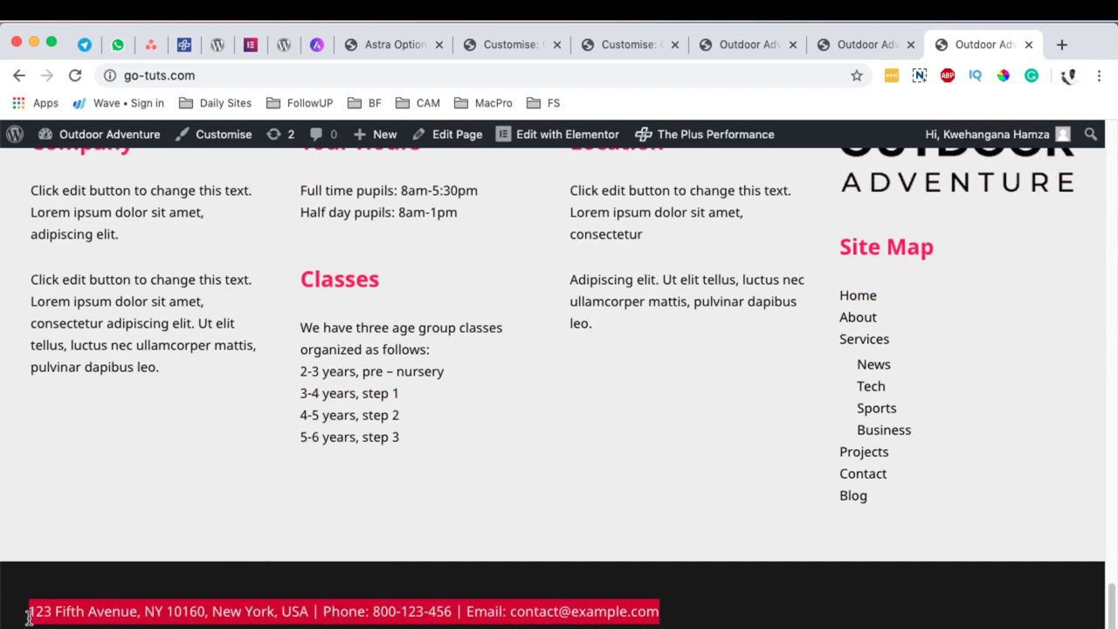
{"action": "left_click", "coordinate": [938, 601]}
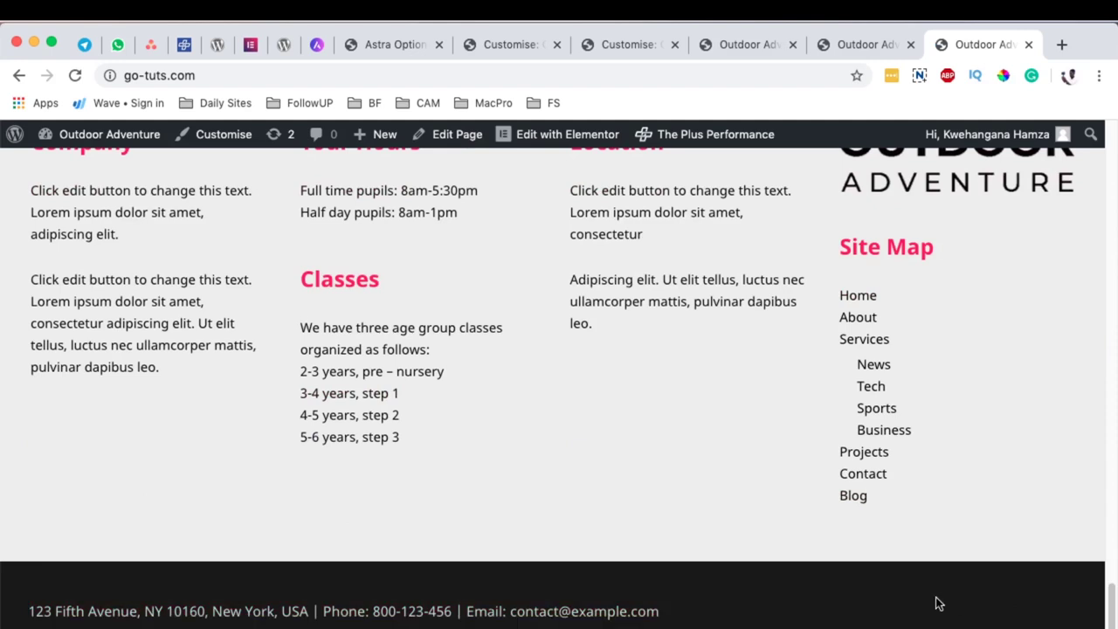
Step: Return to the Customiser, set the Footer Bar's Section 2 back to Text and publish the change
{"action": "left_click", "coordinate": [512, 42]}
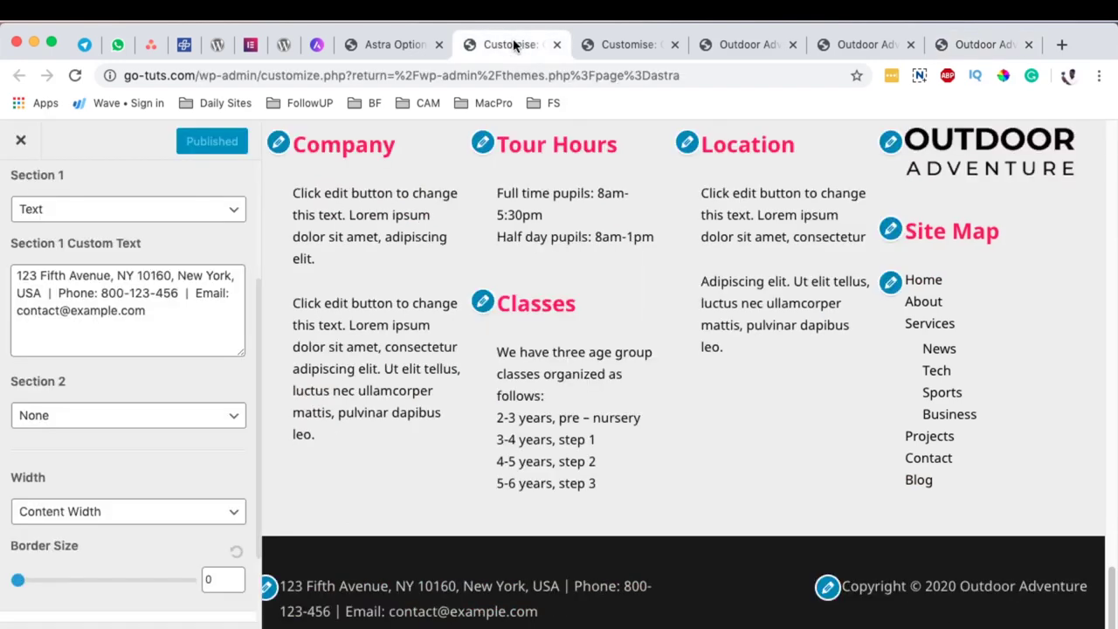
{"action": "left_click", "coordinate": [66, 416]}
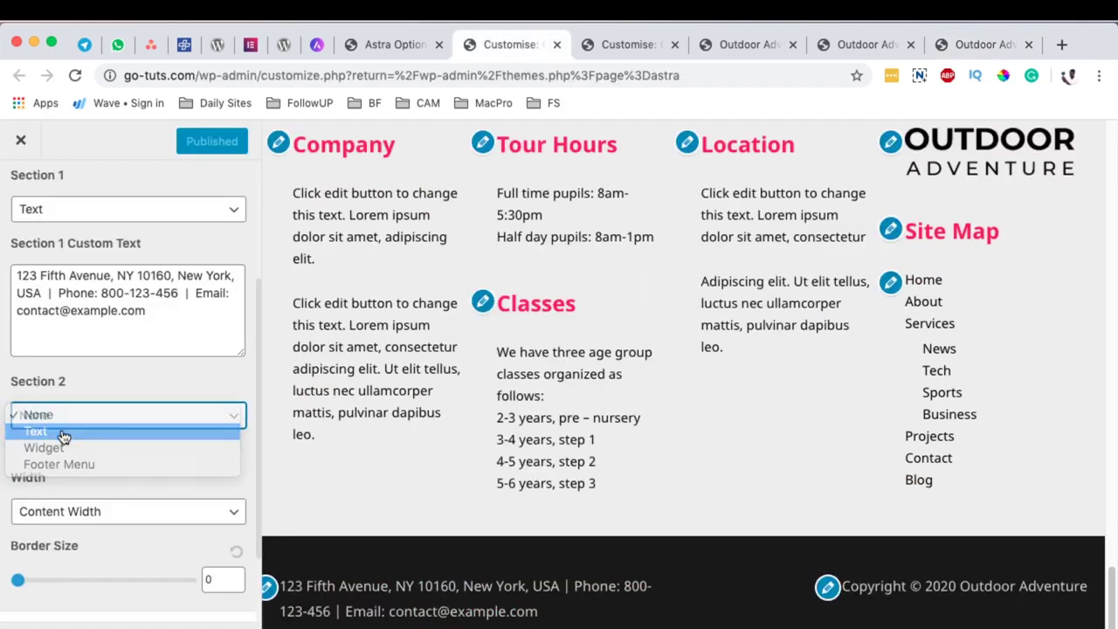
{"action": "left_click", "coordinate": [63, 432]}
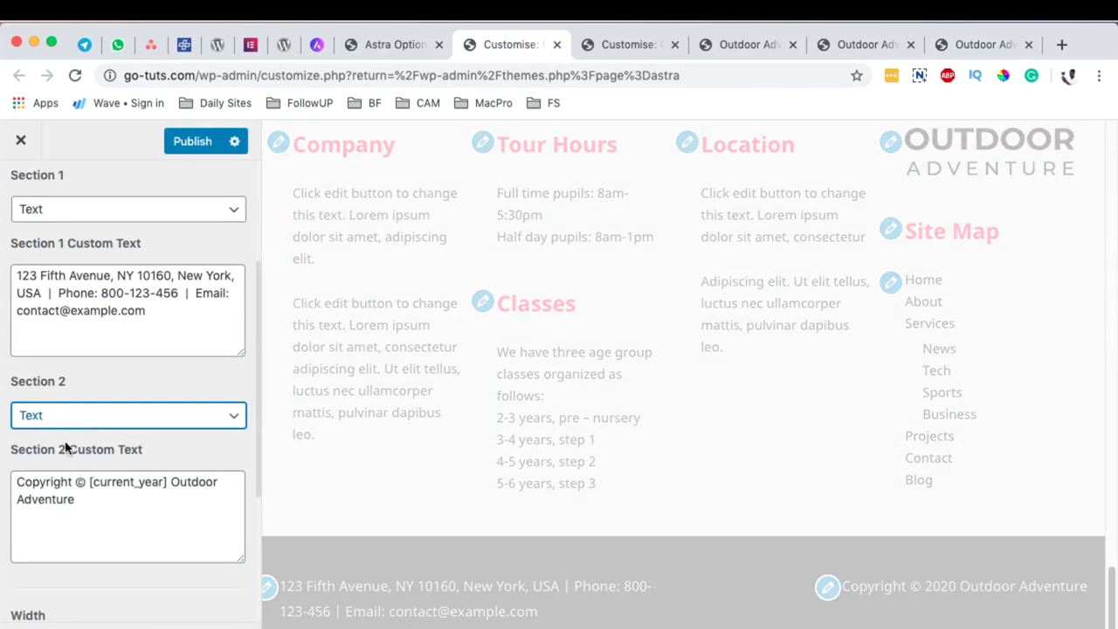
{"action": "scroll", "coordinate": [126, 423], "scroll_direction": "up", "scroll_amount": 5}
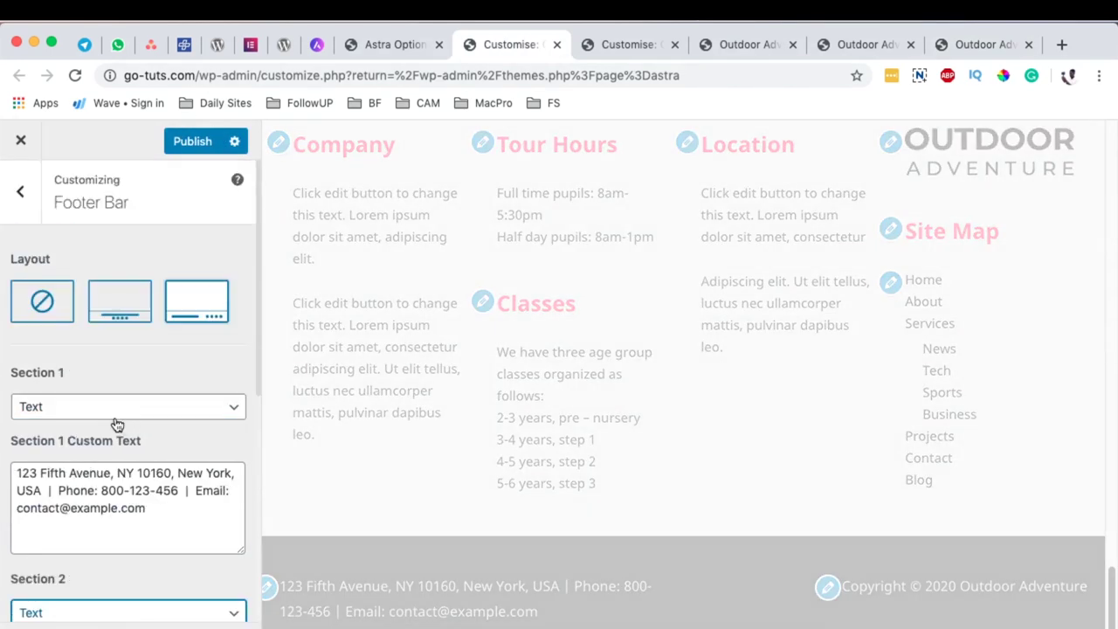
{"action": "left_click", "coordinate": [186, 148]}
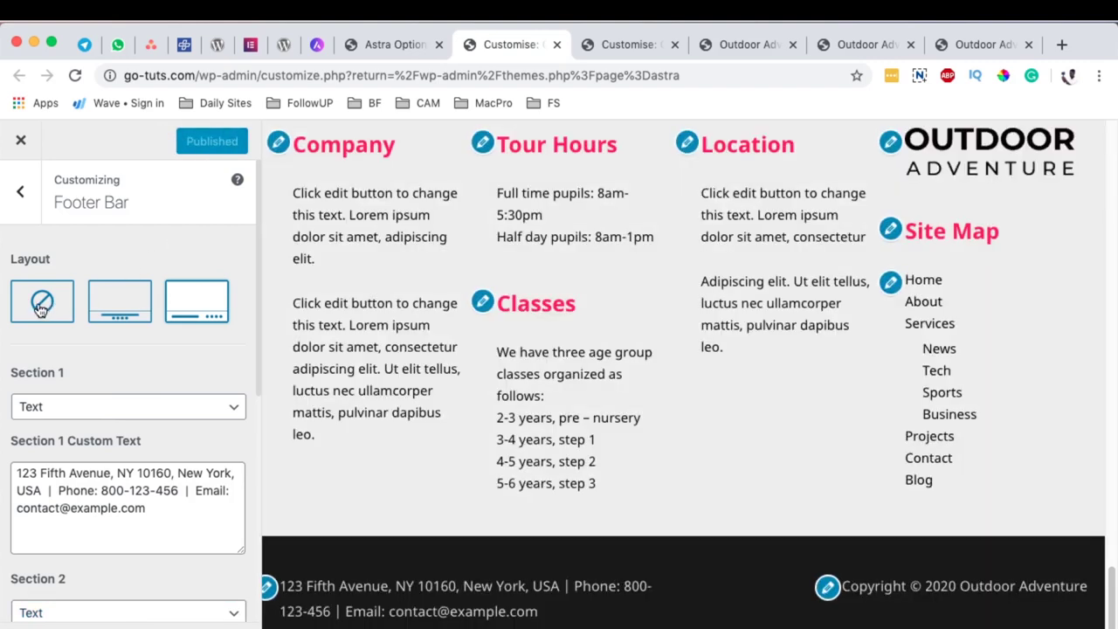
Step: Try disabling the Footer Bar layout, then restore the layout with the two sections side by side
{"action": "left_click", "coordinate": [40, 308]}
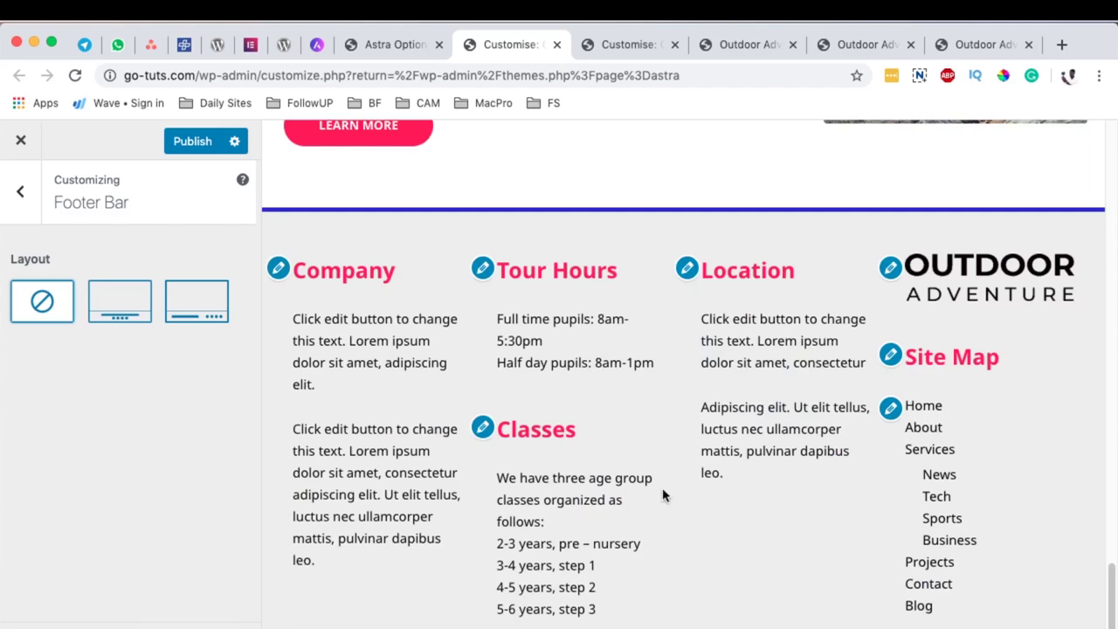
{"action": "left_click", "coordinate": [193, 312]}
{"action": "scroll", "coordinate": [174, 362], "scroll_direction": "down", "scroll_amount": 5}
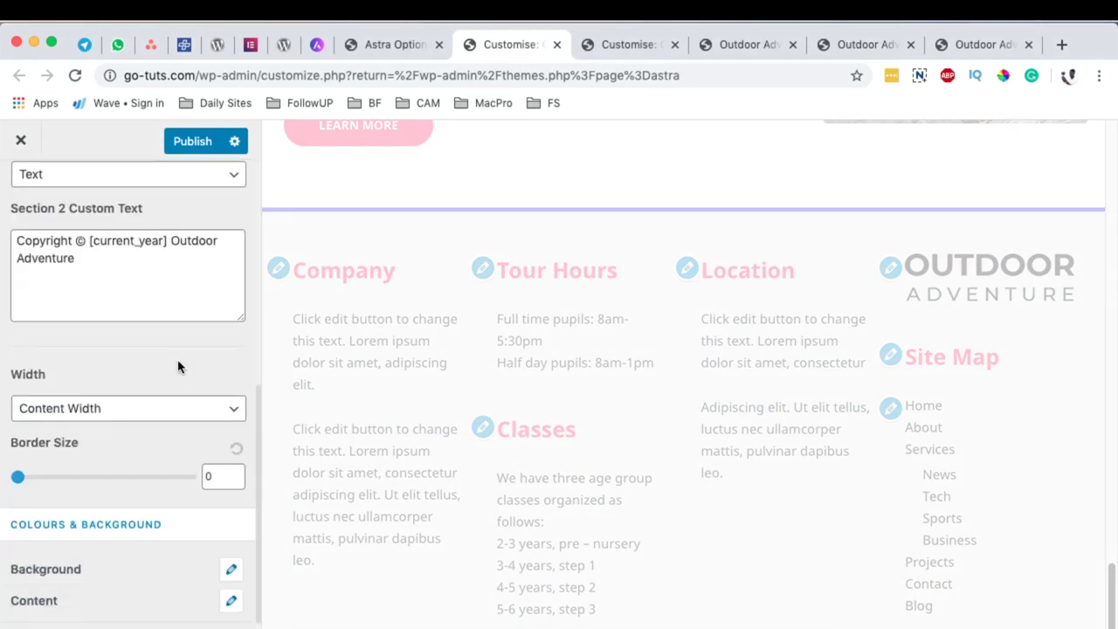
{"action": "scroll", "coordinate": [574, 461], "scroll_direction": "down", "scroll_amount": 3}
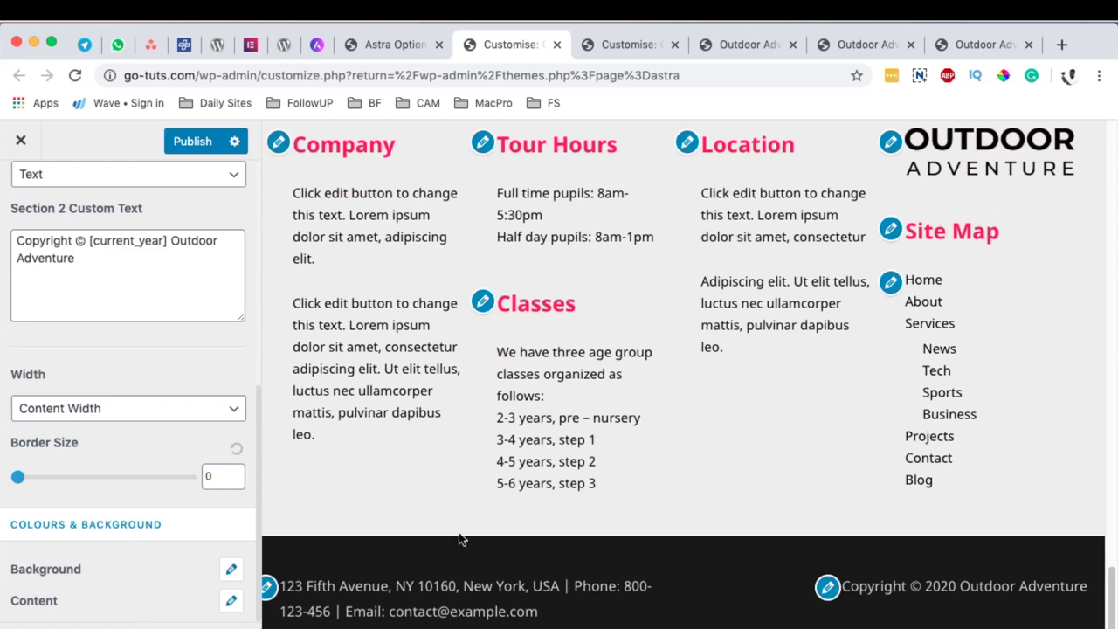
Step: Check the Footer Bar's Width options, keeping Content Width, and set the border size to 20
{"action": "left_click", "coordinate": [78, 417]}
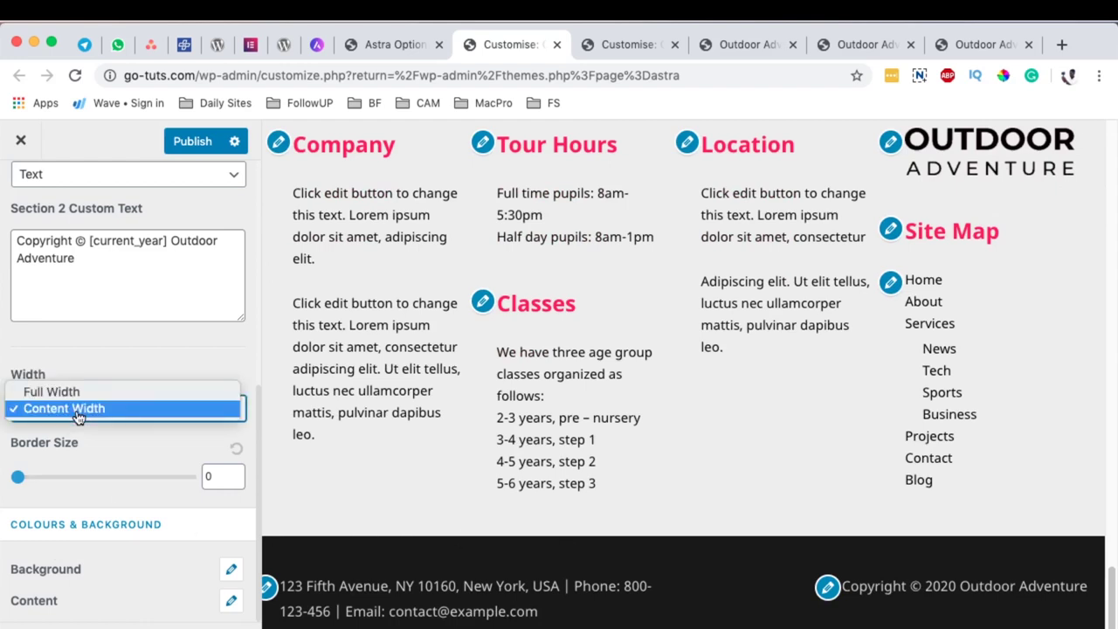
{"action": "left_click", "coordinate": [44, 497]}
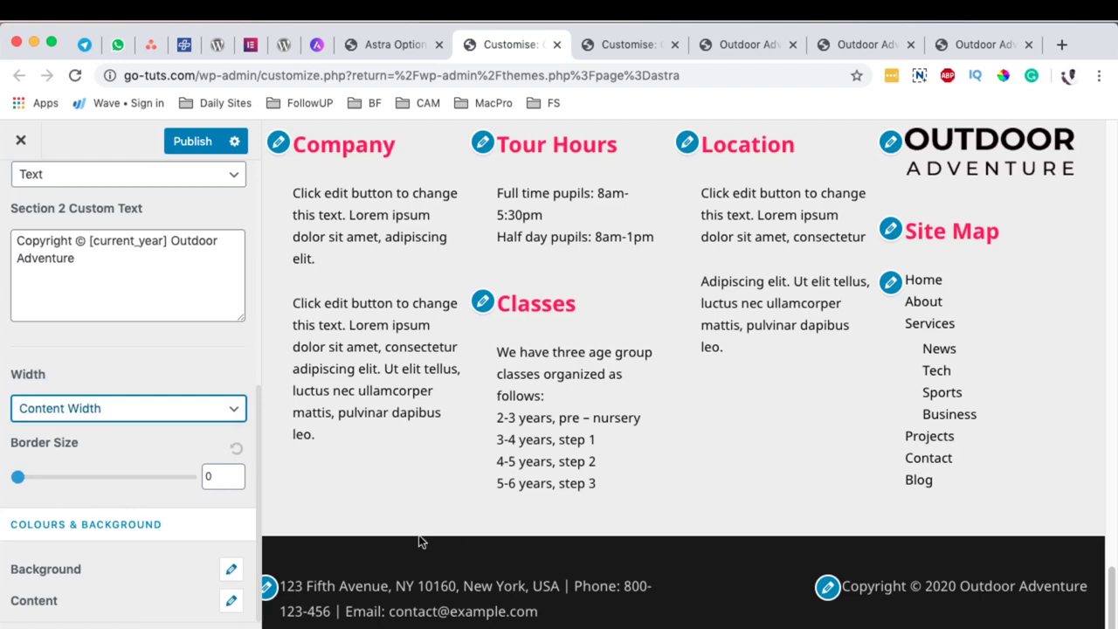
{"action": "double_click", "coordinate": [212, 476]}
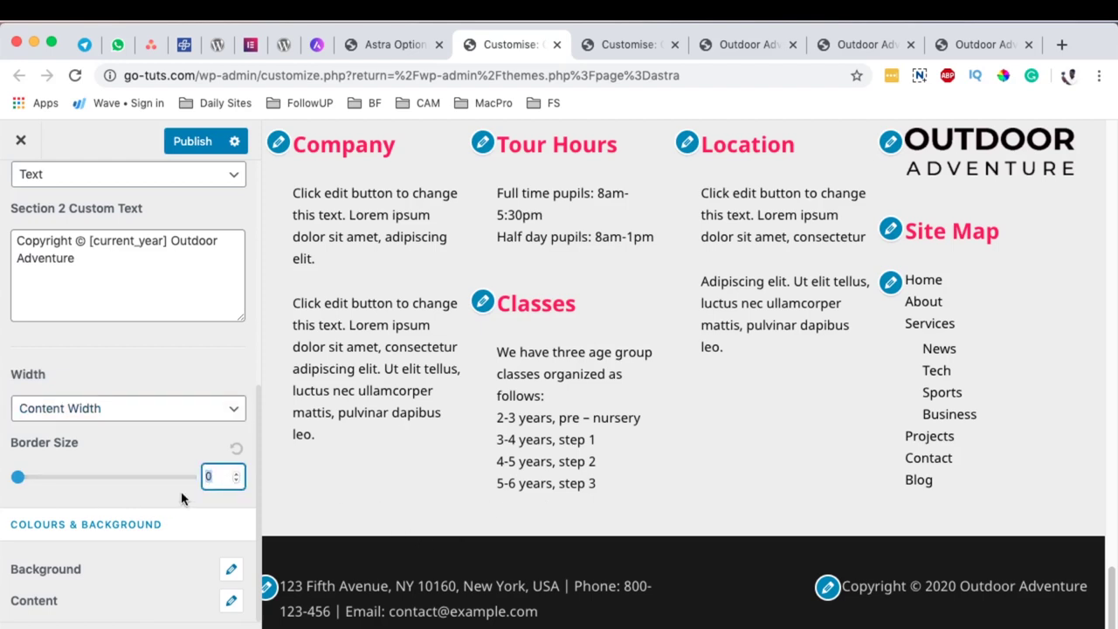
{"action": "type", "text": "20"}
{"action": "scroll", "coordinate": [179, 504], "scroll_direction": "down", "scroll_amount": 1}
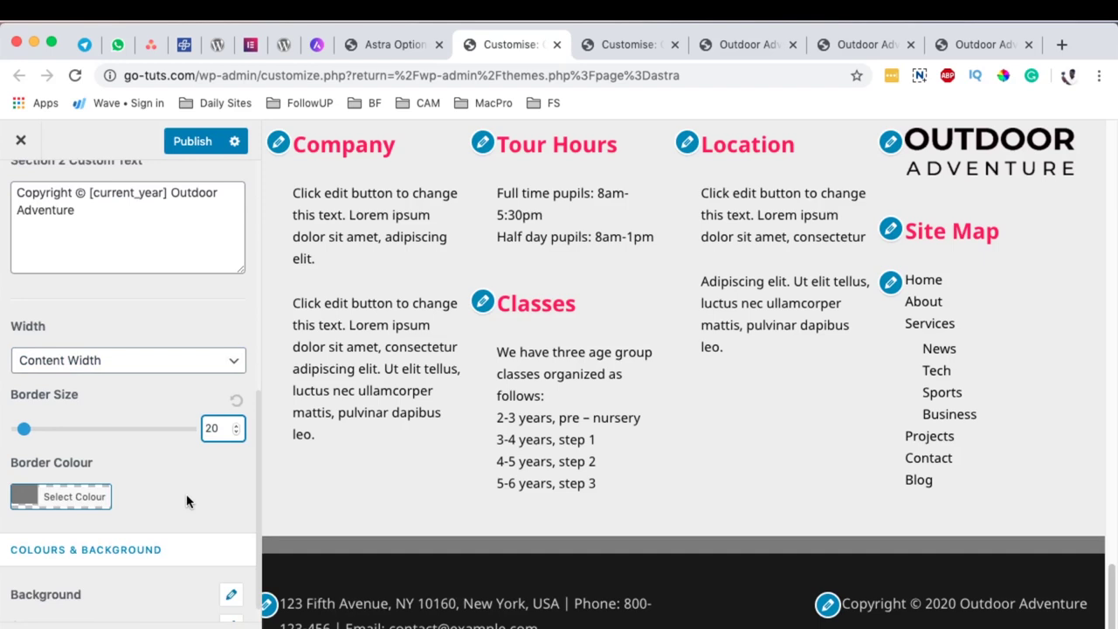
Step: Try different border colours for the Footer Bar, including grey #9b9b9b and green, ending on brown #96702e
{"action": "scroll", "coordinate": [12, 505], "scroll_direction": "down", "scroll_amount": 1}
{"action": "left_click", "coordinate": [35, 471]}
{"action": "left_click", "coordinate": [69, 582]}
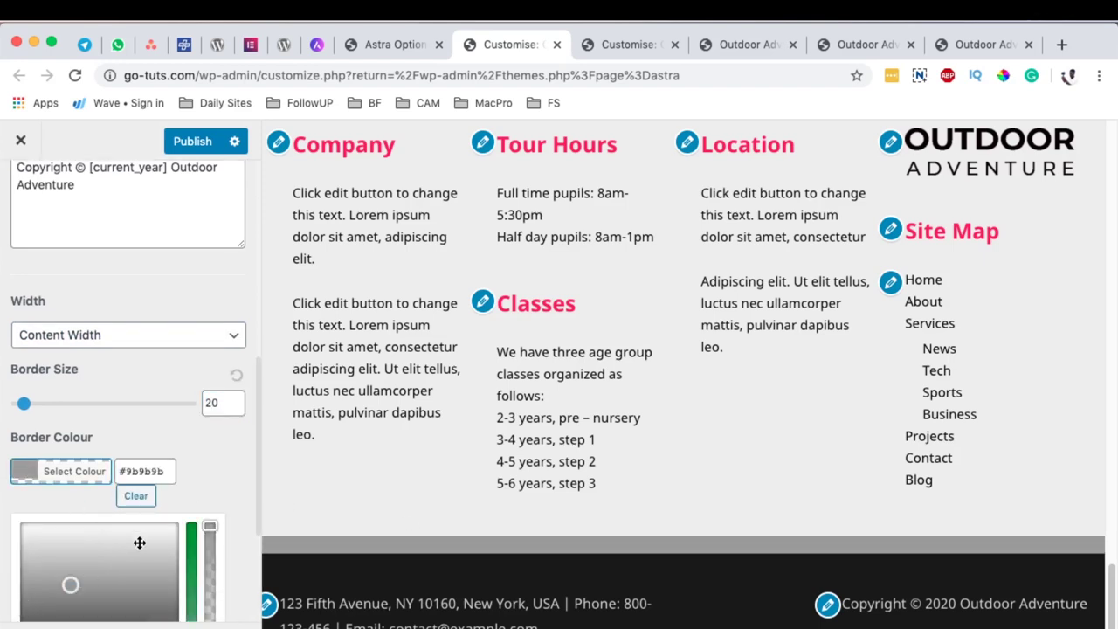
{"action": "scroll", "coordinate": [176, 559], "scroll_direction": "down", "scroll_amount": 4}
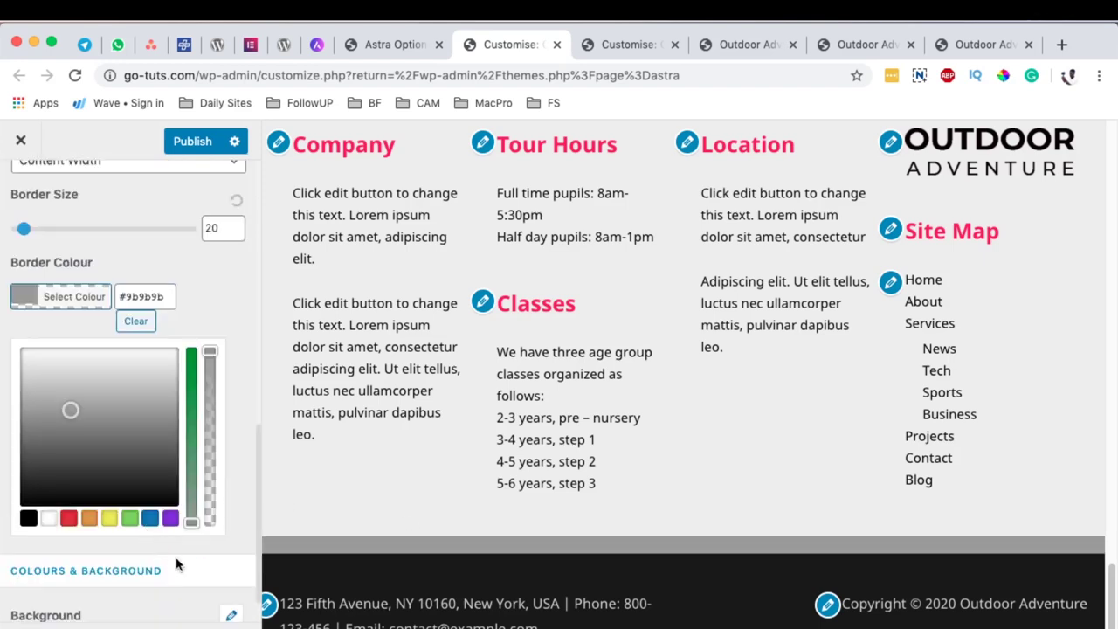
{"action": "left_click", "coordinate": [129, 518]}
{"action": "left_click", "coordinate": [66, 393]}
{"action": "left_click_drag", "start_coordinate": [79, 401], "coordinate": [58, 319]}
{"action": "left_click", "coordinate": [119, 296]}
{"action": "double_click", "coordinate": [120, 296]}
{"action": "key", "text": "super+v"}
{"action": "left_click_drag", "start_coordinate": [60, 354], "coordinate": [38, 420]}
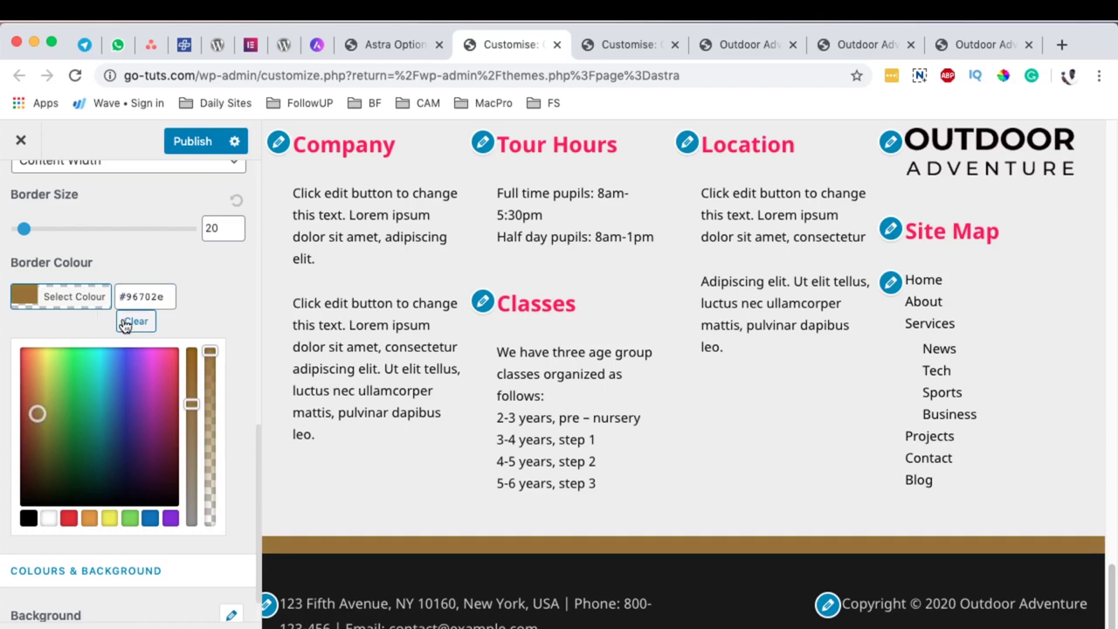
Step: Clear the Footer Bar's border colour and set the border size back to 0
{"action": "left_click", "coordinate": [127, 322]}
{"action": "double_click", "coordinate": [216, 230]}
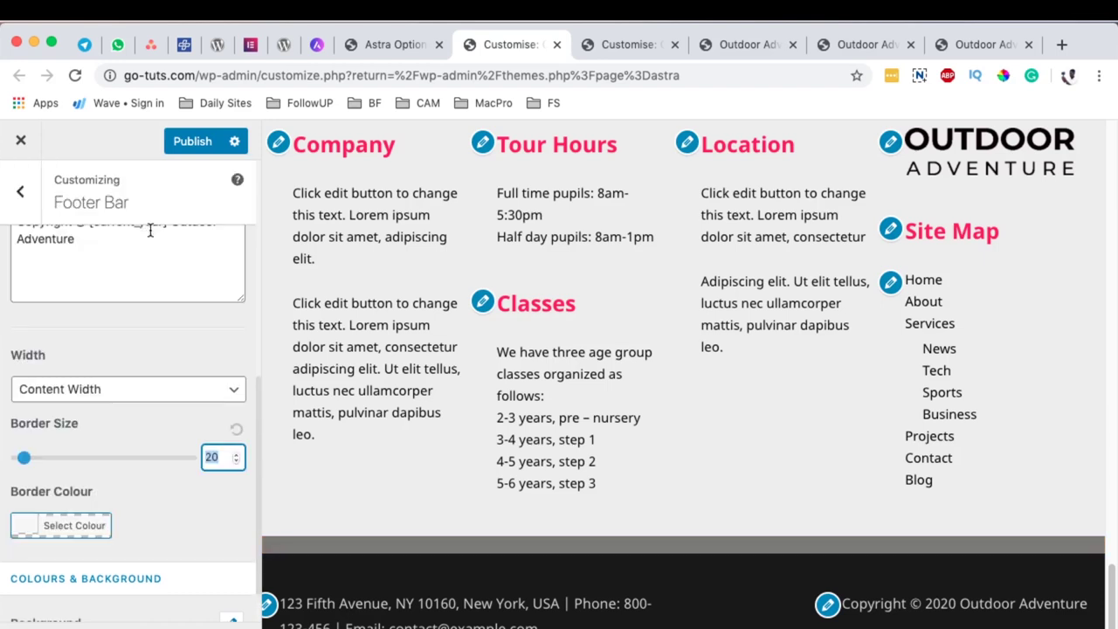
{"action": "type", "text": "0"}
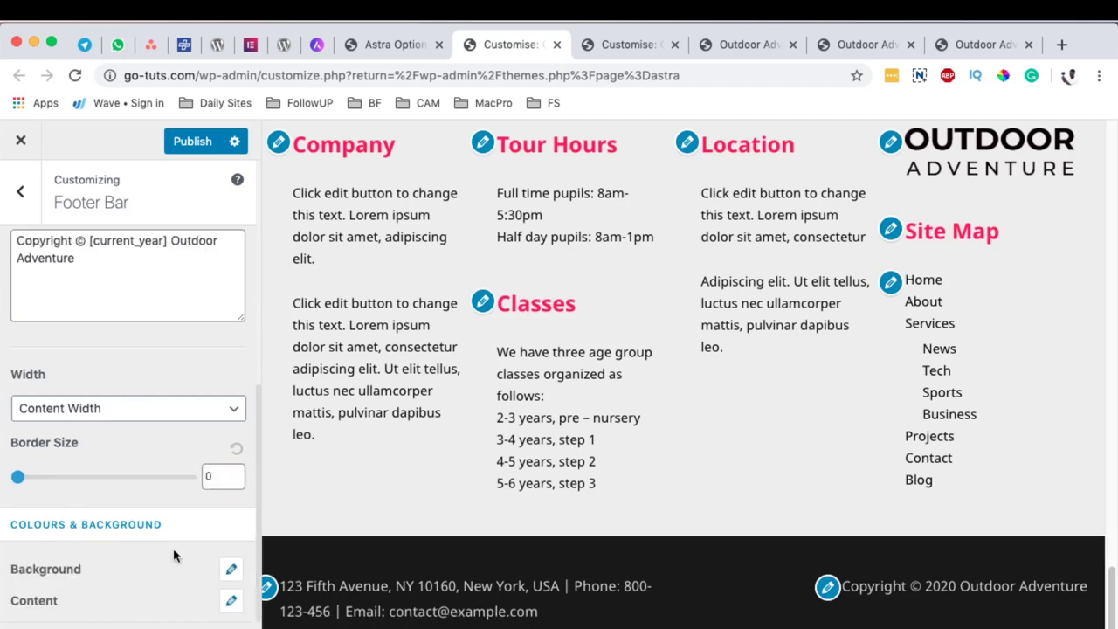
Step: Try light grey #bfbfbf as the Footer Bar's background colour, then set it to black #000000 and close the background settings
{"action": "left_click", "coordinate": [230, 569]}
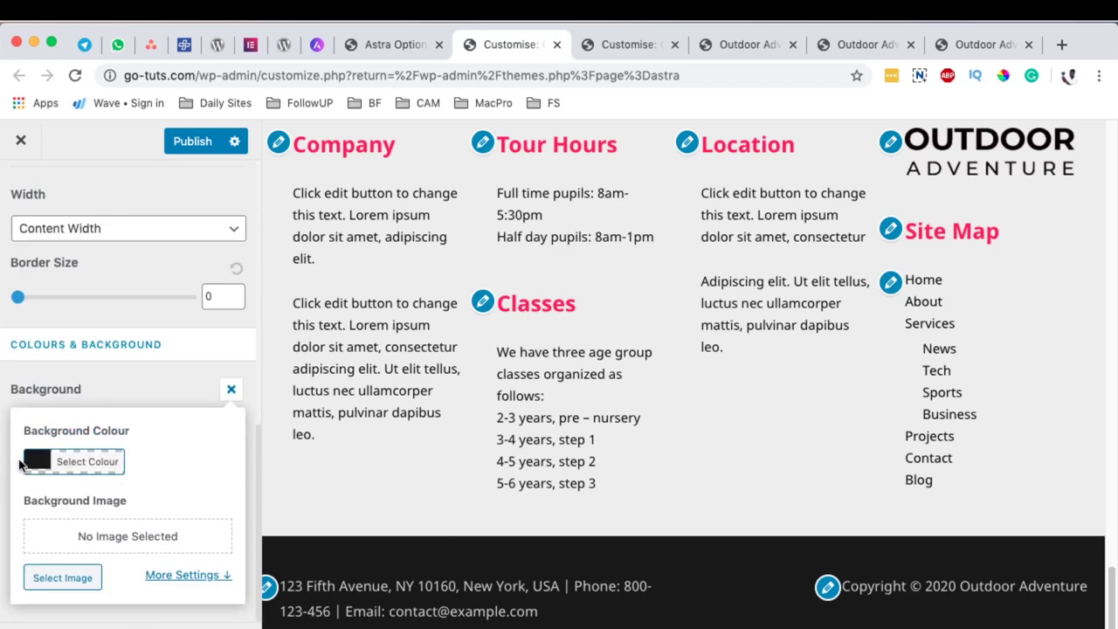
{"action": "left_click", "coordinate": [53, 461]}
{"action": "left_click", "coordinate": [84, 577]}
{"action": "left_click_drag", "start_coordinate": [96, 561], "coordinate": [137, 562]}
{"action": "scroll", "coordinate": [139, 511], "scroll_direction": "down", "scroll_amount": 5}
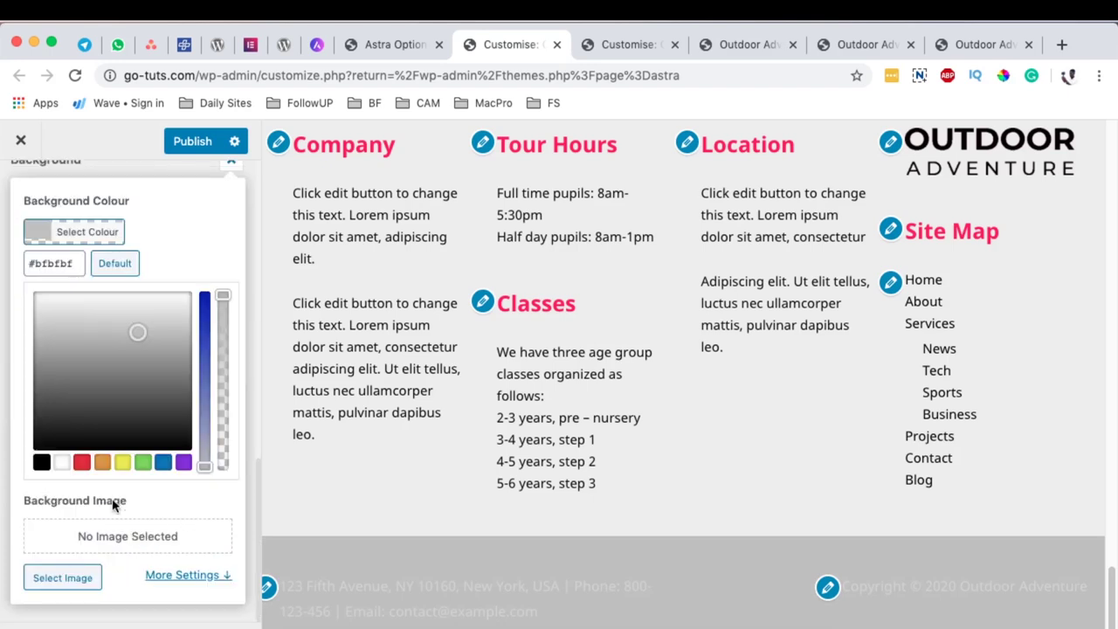
{"action": "left_click", "coordinate": [40, 463]}
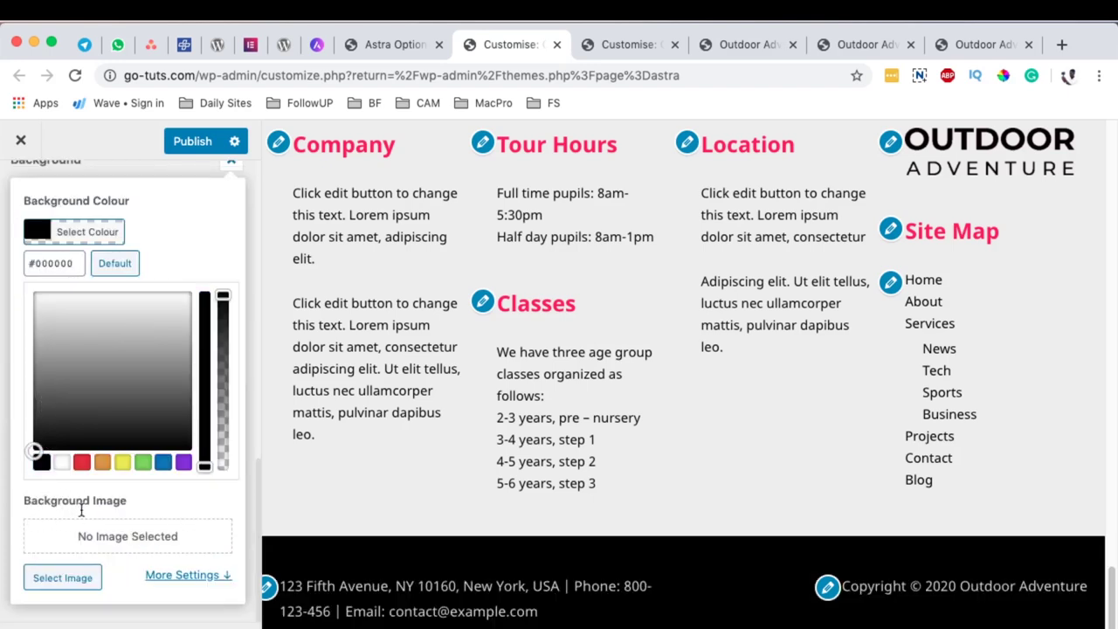
{"action": "left_click", "coordinate": [35, 511]}
{"action": "scroll", "coordinate": [118, 481], "scroll_direction": "down", "scroll_amount": 1}
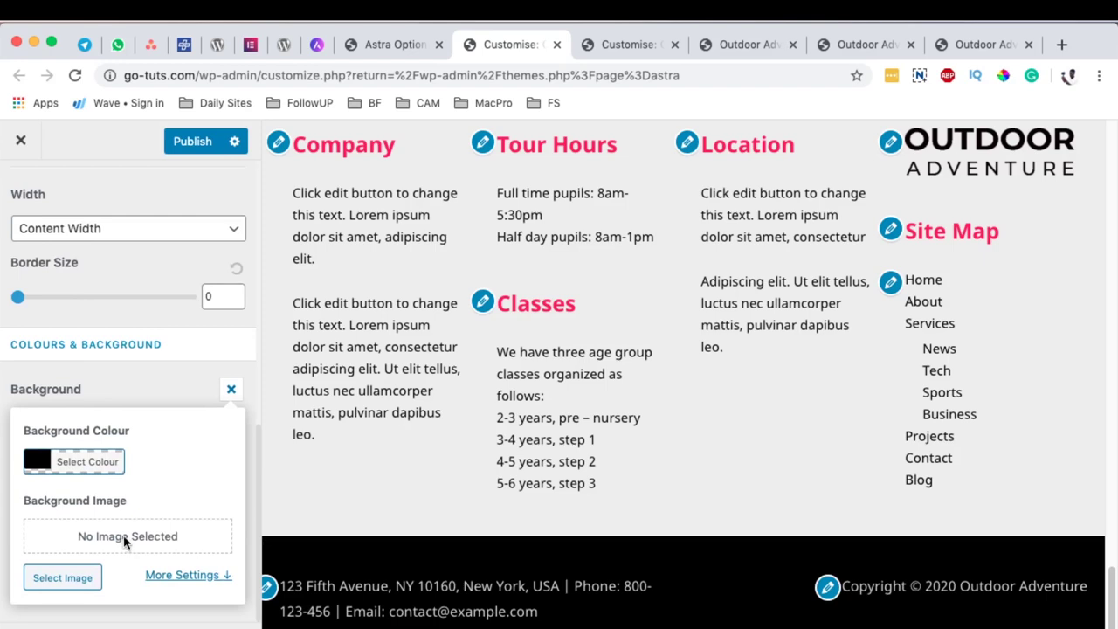
{"action": "left_click", "coordinate": [232, 389]}
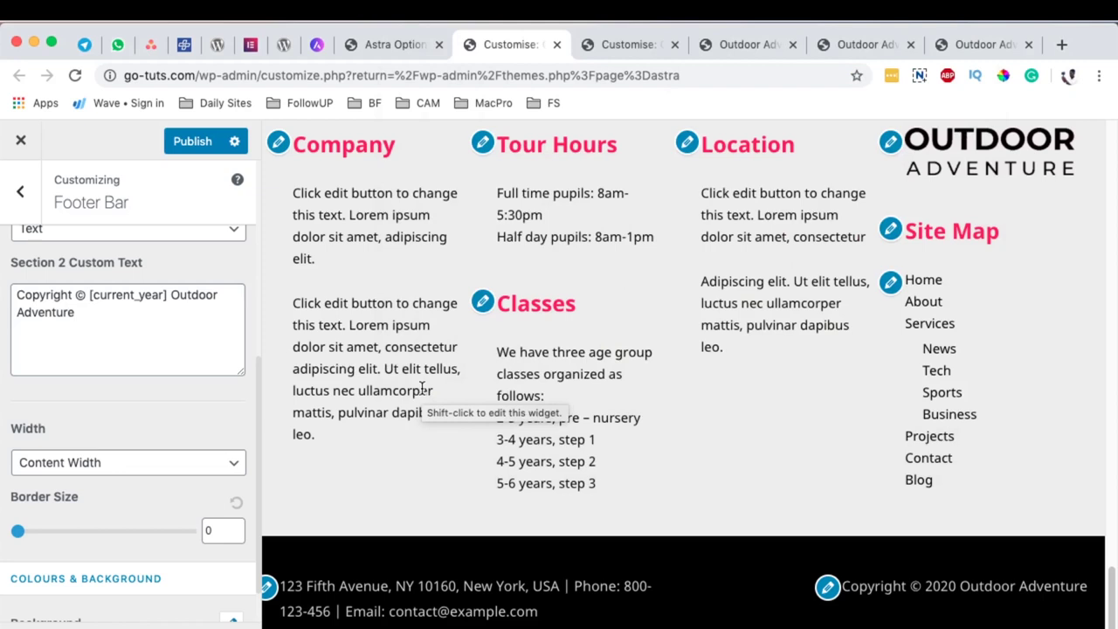
{"action": "scroll", "coordinate": [422, 390], "scroll_direction": "up", "scroll_amount": 2}
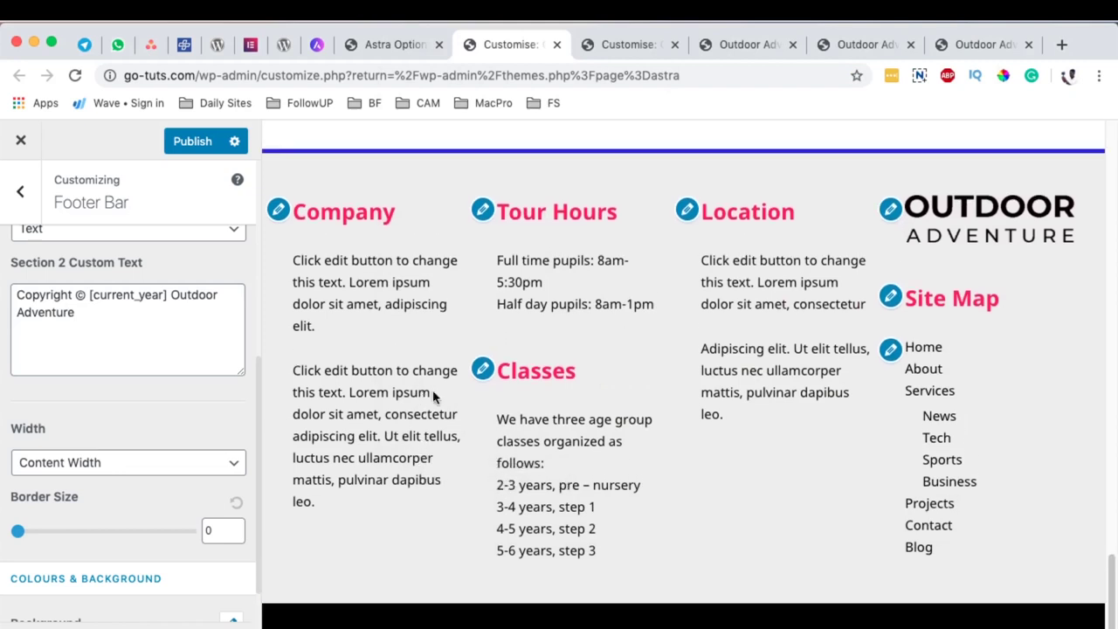
{"action": "scroll", "coordinate": [429, 387], "scroll_direction": "up", "scroll_amount": 1}
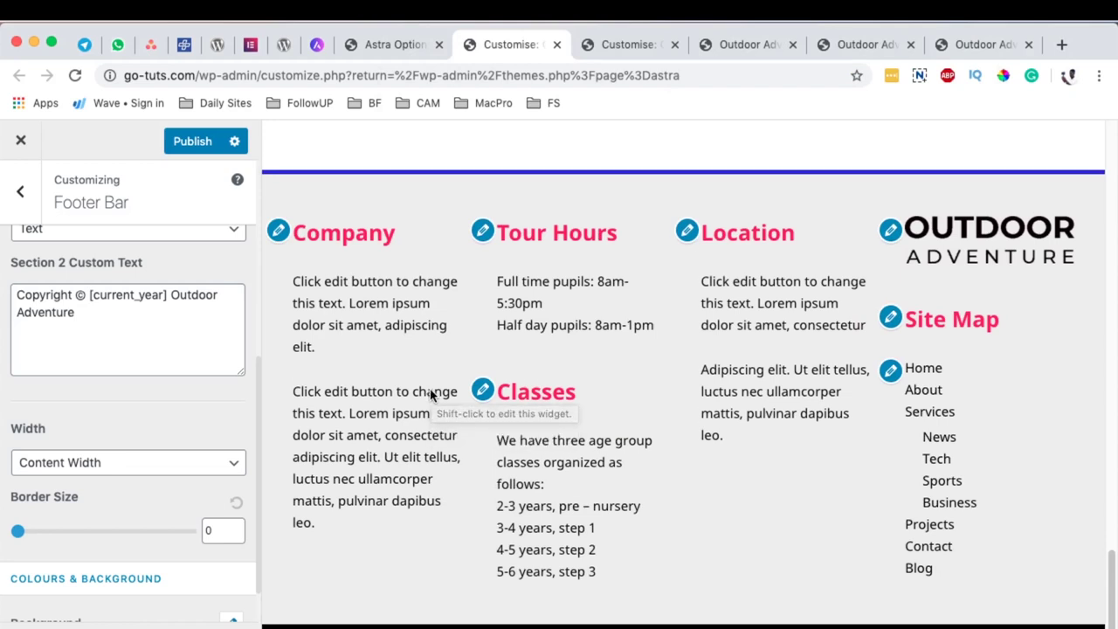